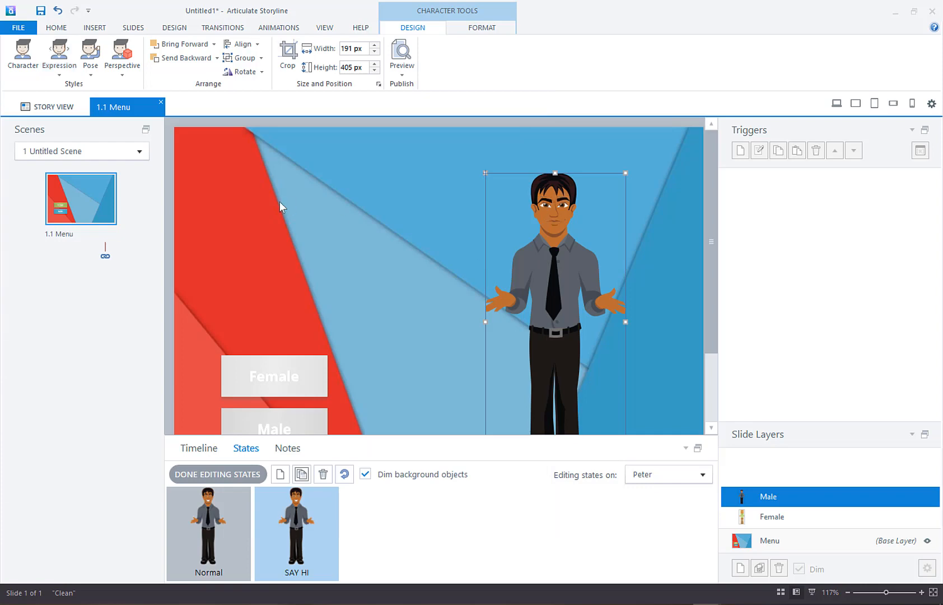
# Step: Give Peter's SAY HI state the Finger by mouth pose and preview the slide with the male character shown
pyautogui.click(92, 72)
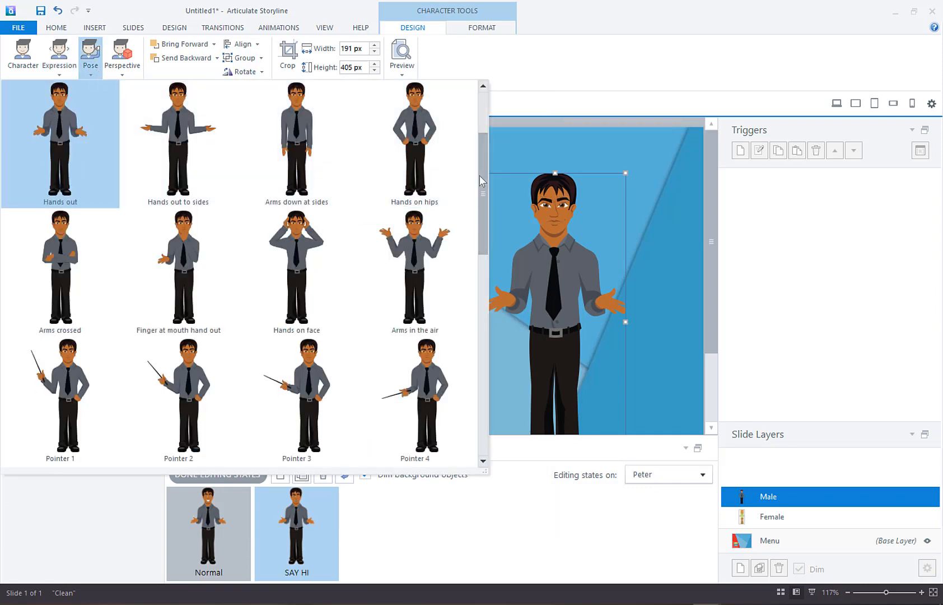
pyautogui.scroll(1, 480, 175)
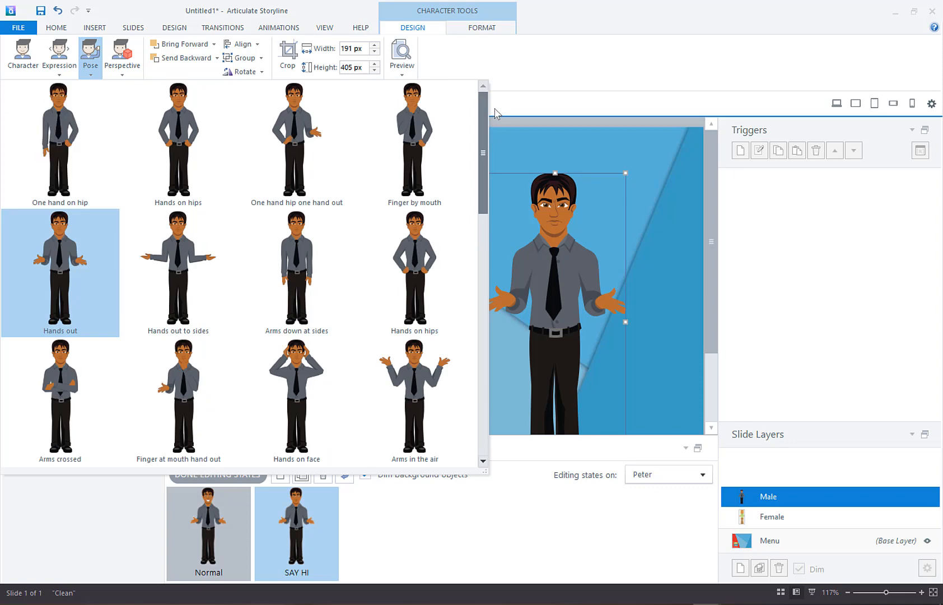
pyautogui.click(419, 131)
pyautogui.press('F12')
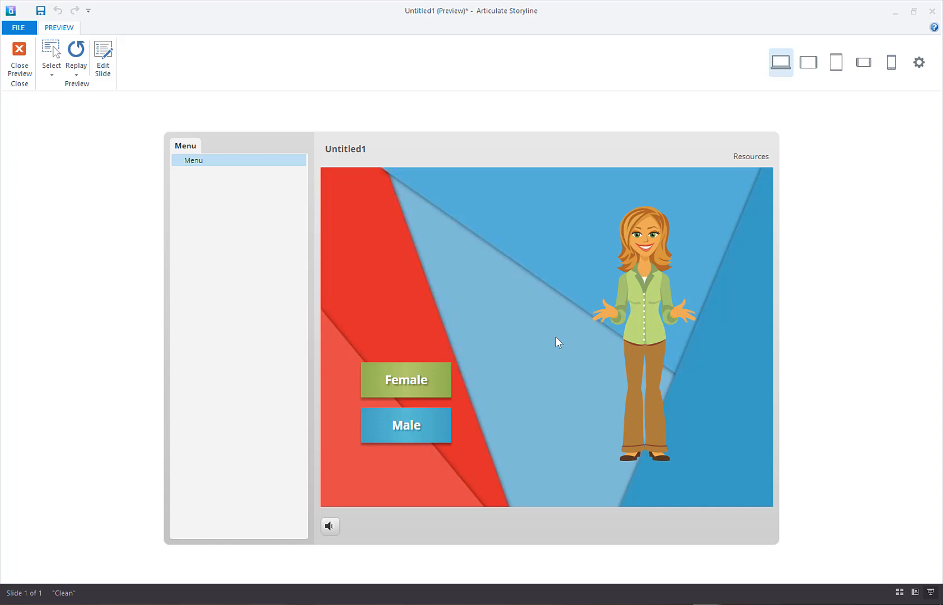
pyautogui.click(424, 432)
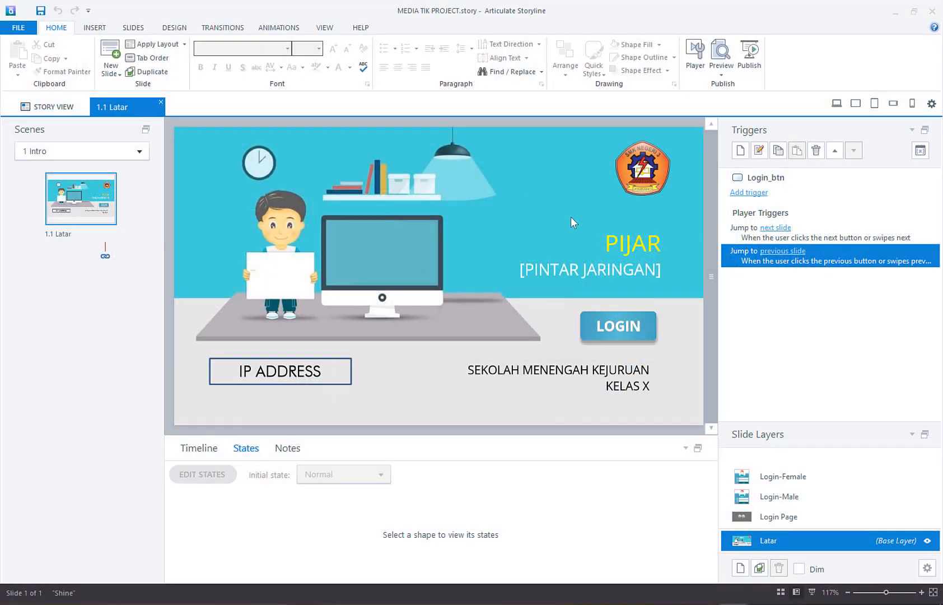
# Step: Examine the male and female avatars on the Login Page layer of the MEDIA TIK PROJECT slide
pyautogui.click(798, 518)
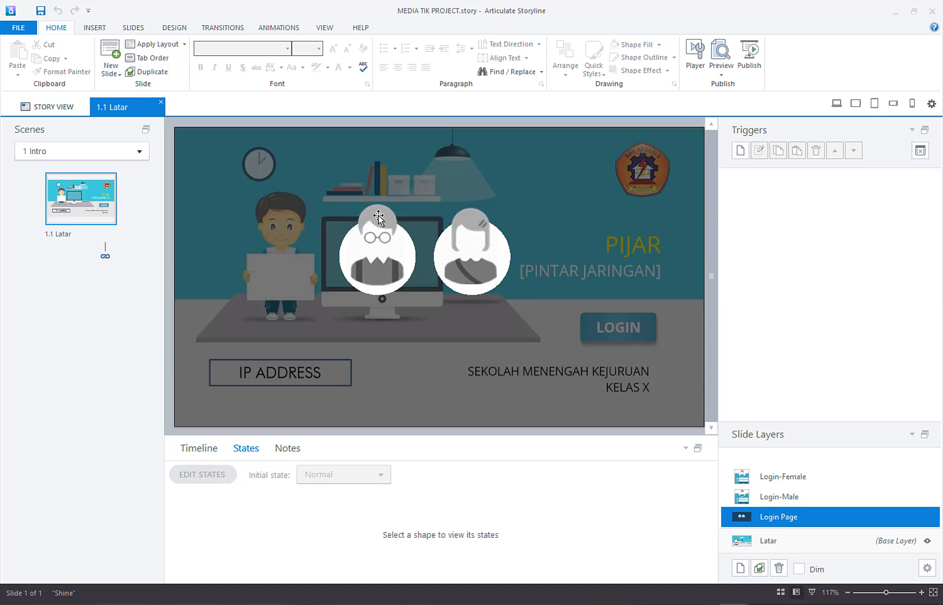
pyautogui.click(379, 217)
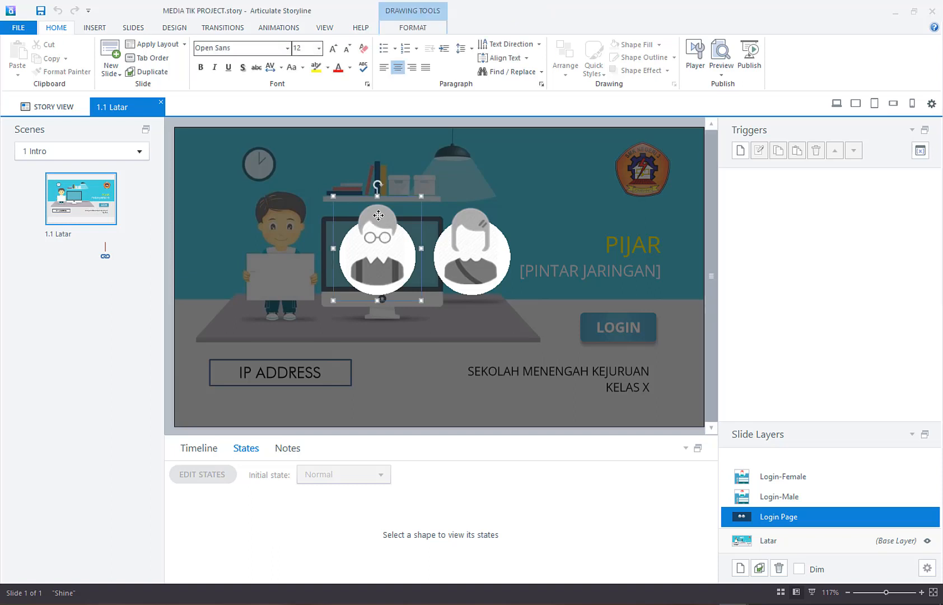
pyautogui.click(474, 225)
pyautogui.click(763, 508)
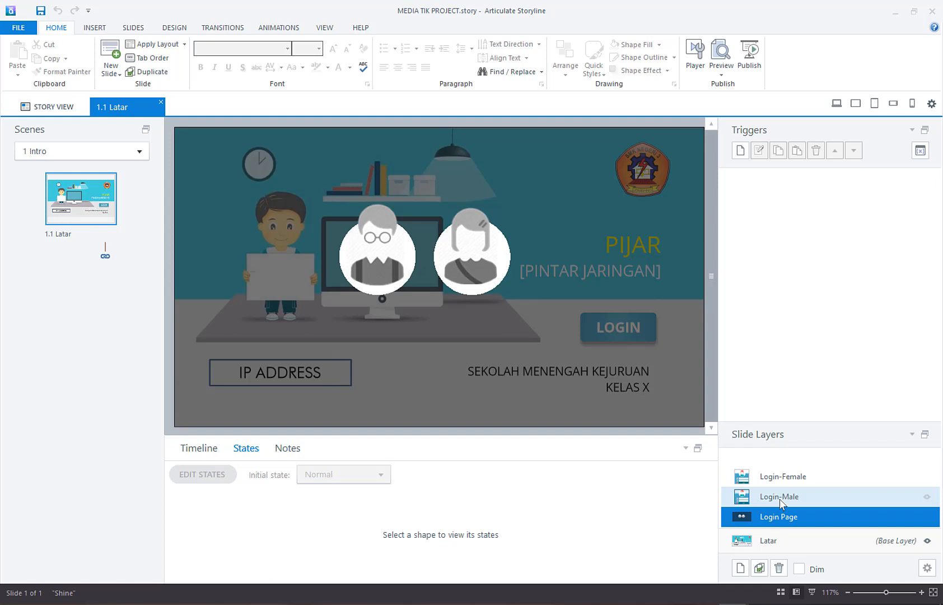
# Step: Examine the Login-Male layer and view the LOGIN-ORANGE state of its Login button
pyautogui.click(780, 497)
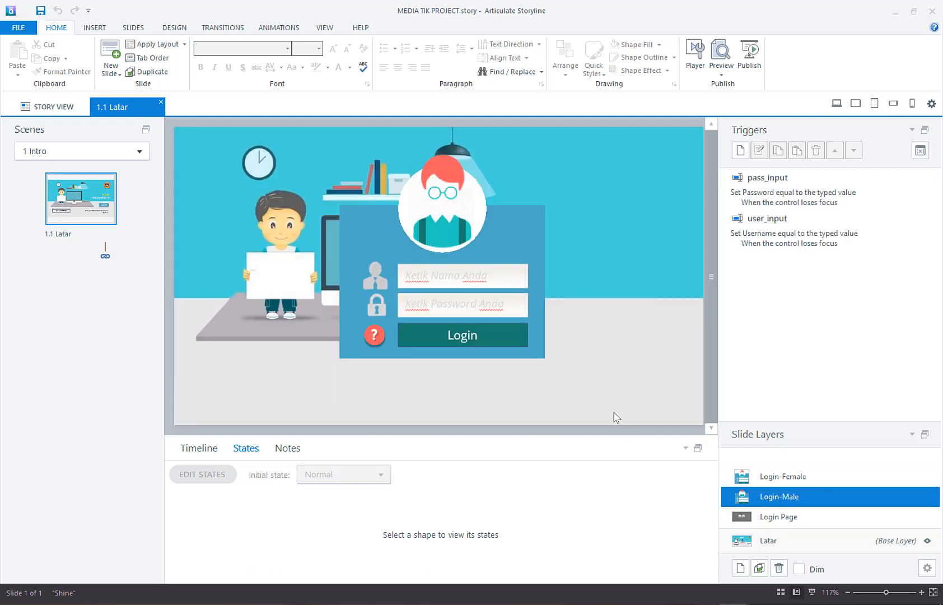
pyautogui.click(492, 327)
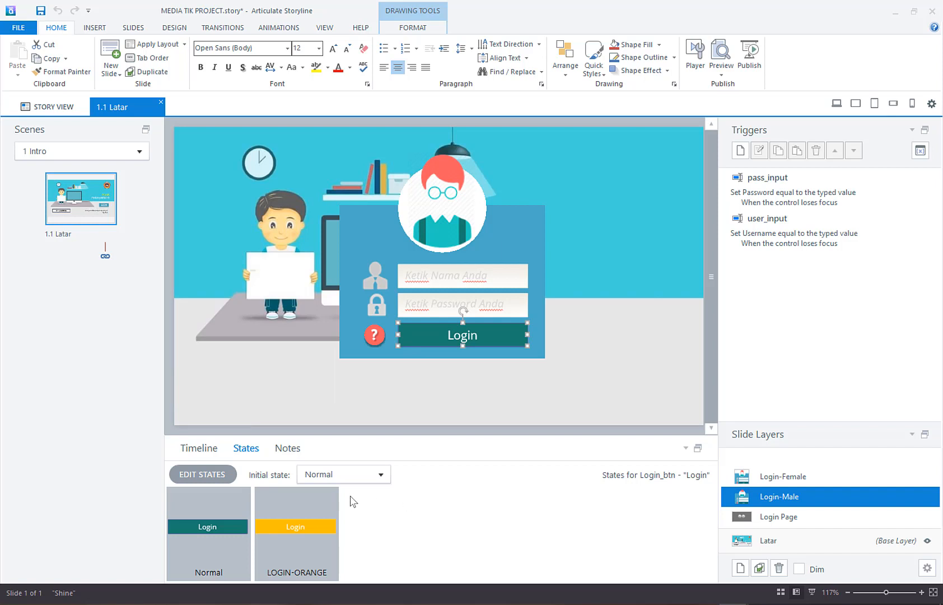
pyautogui.click(318, 497)
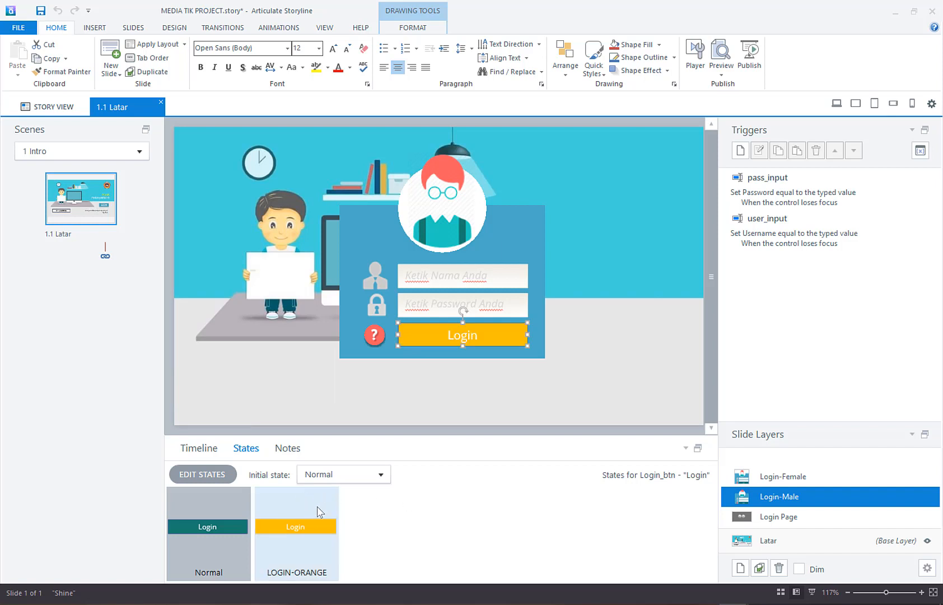
pyautogui.click(392, 524)
pyautogui.click(591, 372)
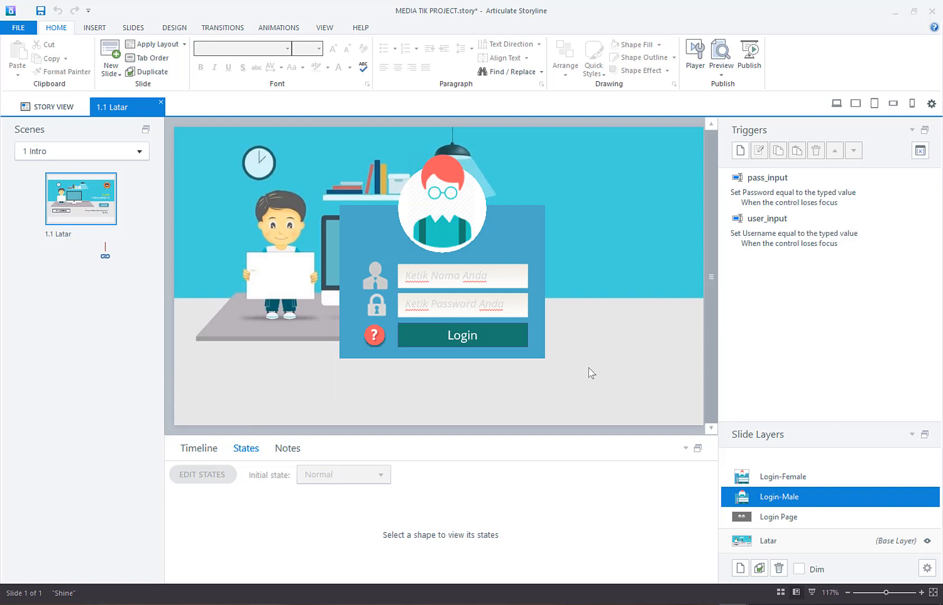
pyautogui.click(751, 513)
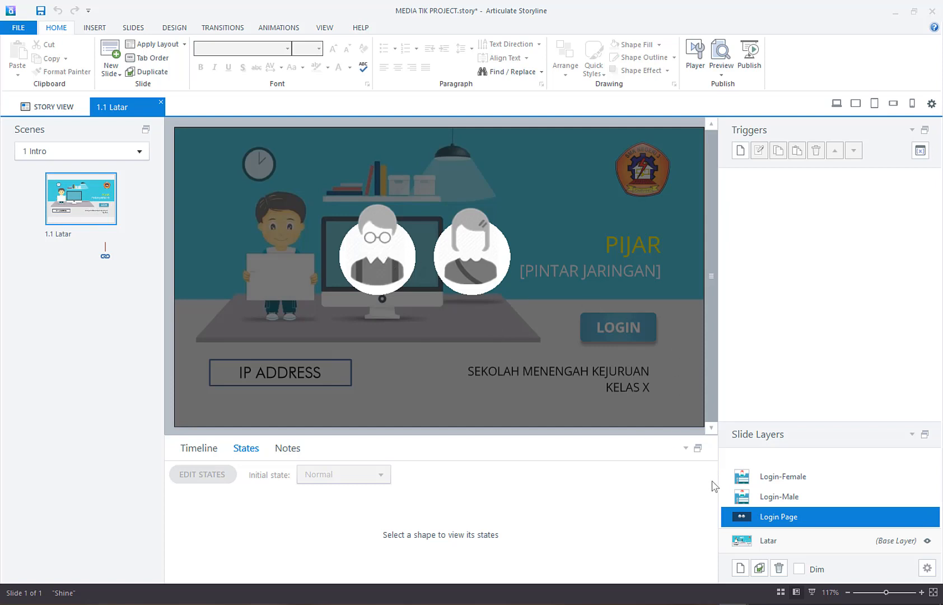
pyautogui.click(800, 498)
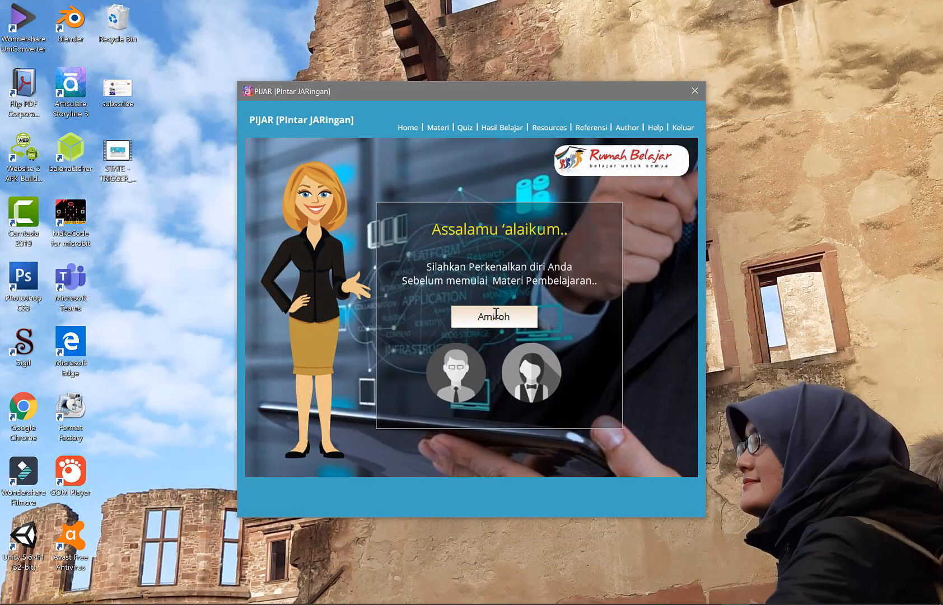
# Step: In the published PIJAR project, enter with the female avatar, view the Indikator Pencapaian page and return to the main menu
pyautogui.click(514, 382)
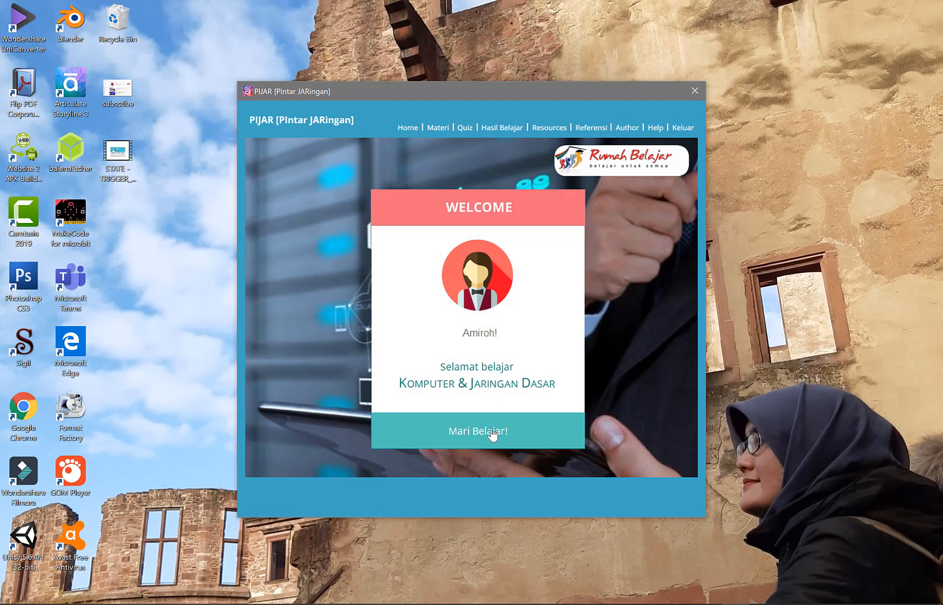
pyautogui.click(491, 431)
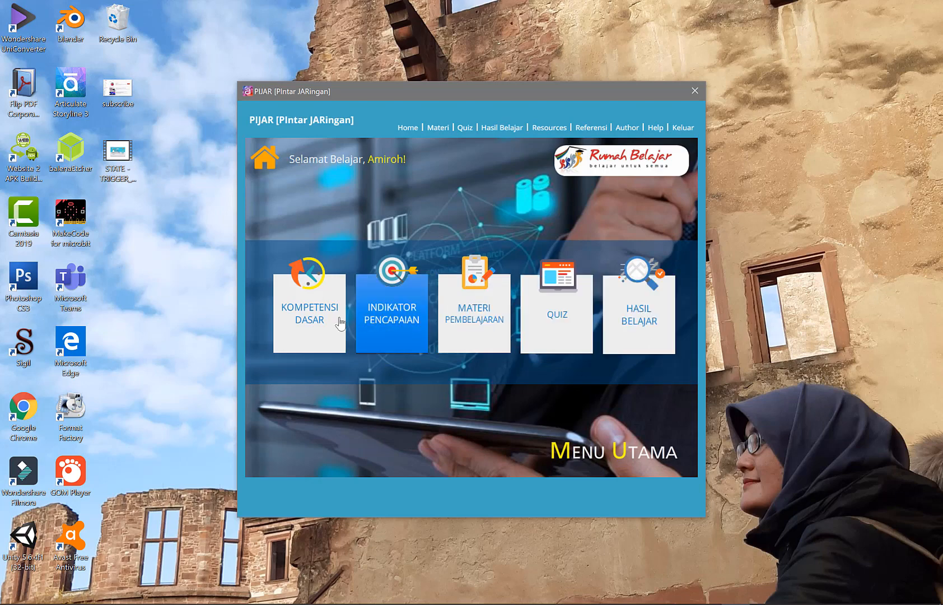
pyautogui.click(393, 317)
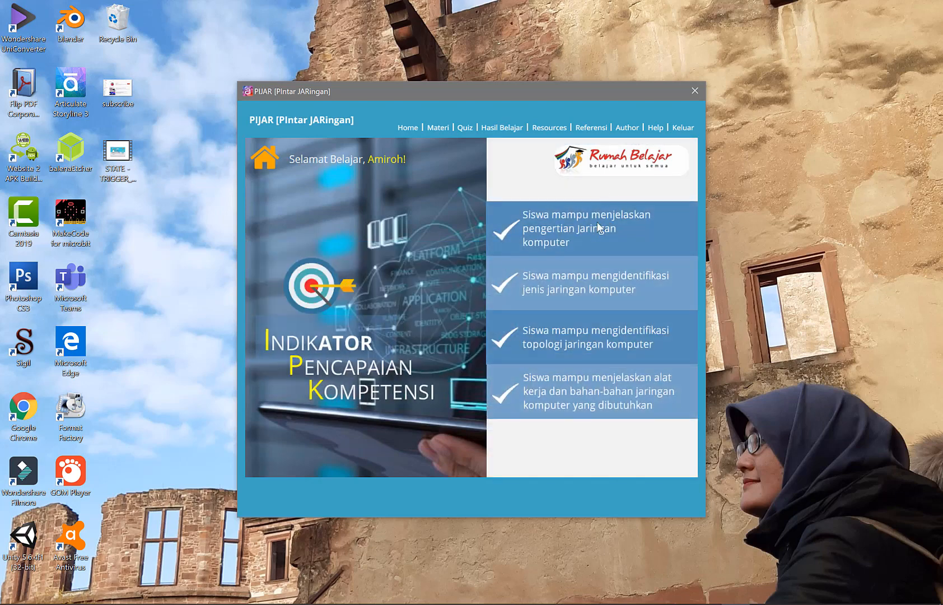
pyautogui.click(275, 163)
# Step: Open the PIJAR quiz, answer the first question with True and continue past the feedback
pyautogui.click(563, 311)
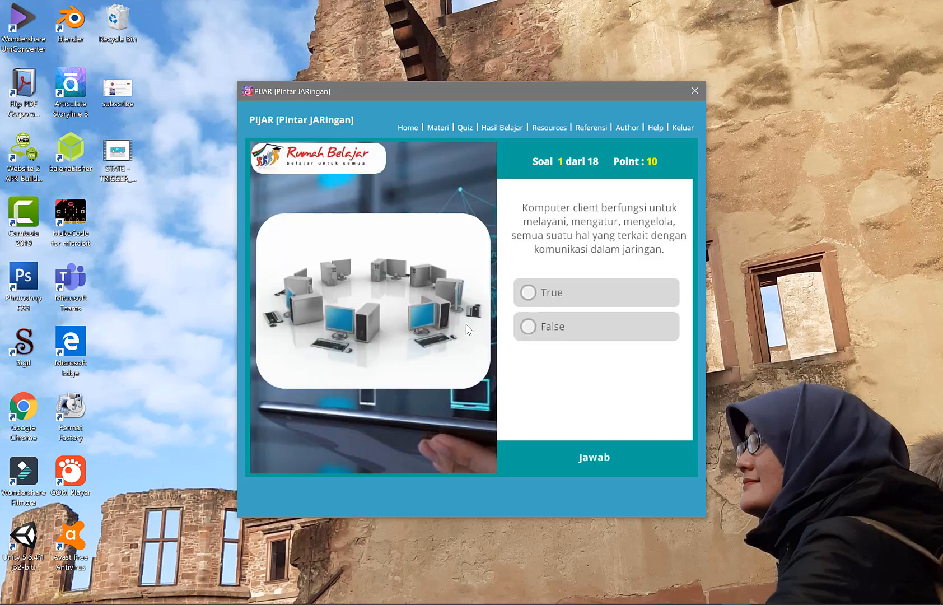
pyautogui.click(578, 296)
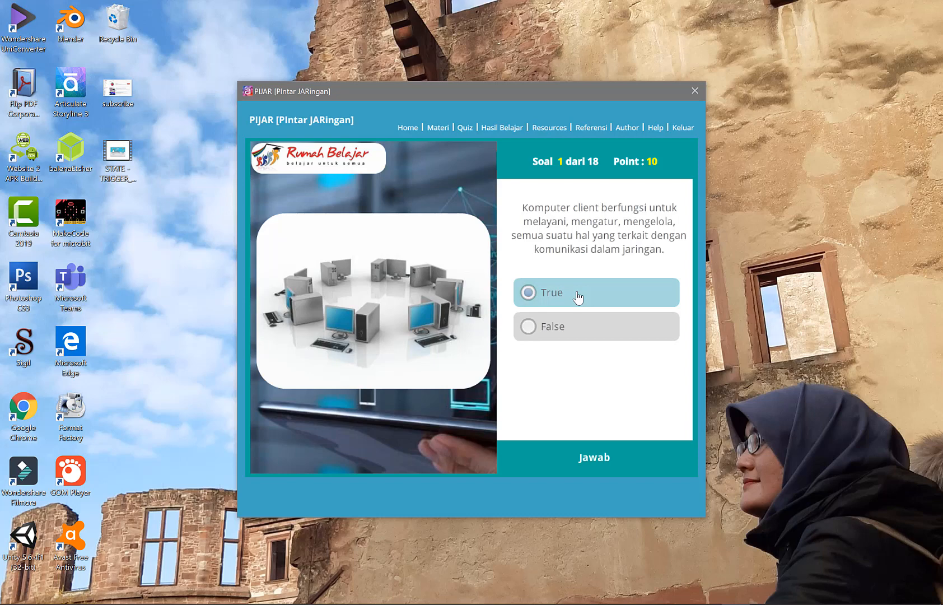
pyautogui.click(618, 467)
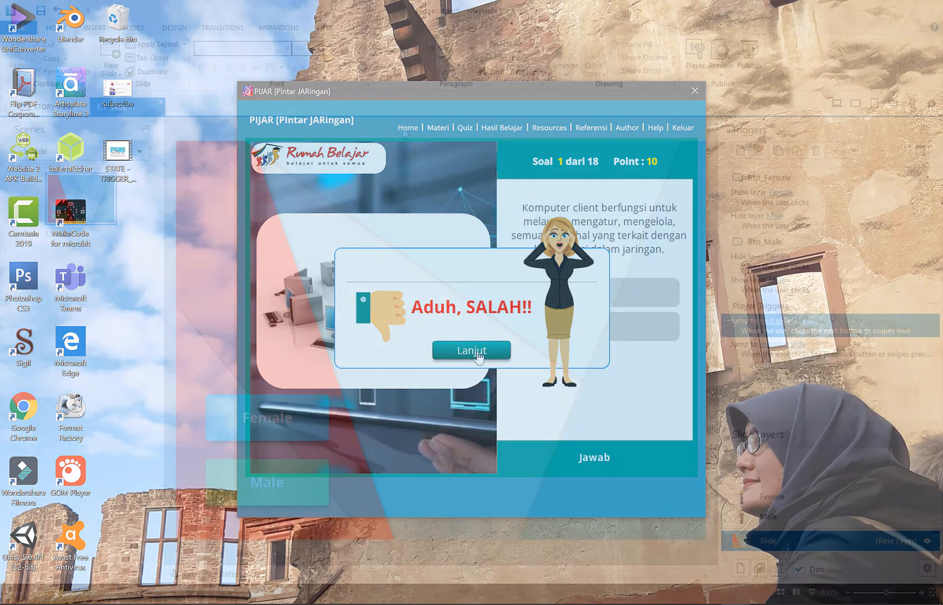
pyautogui.click(478, 353)
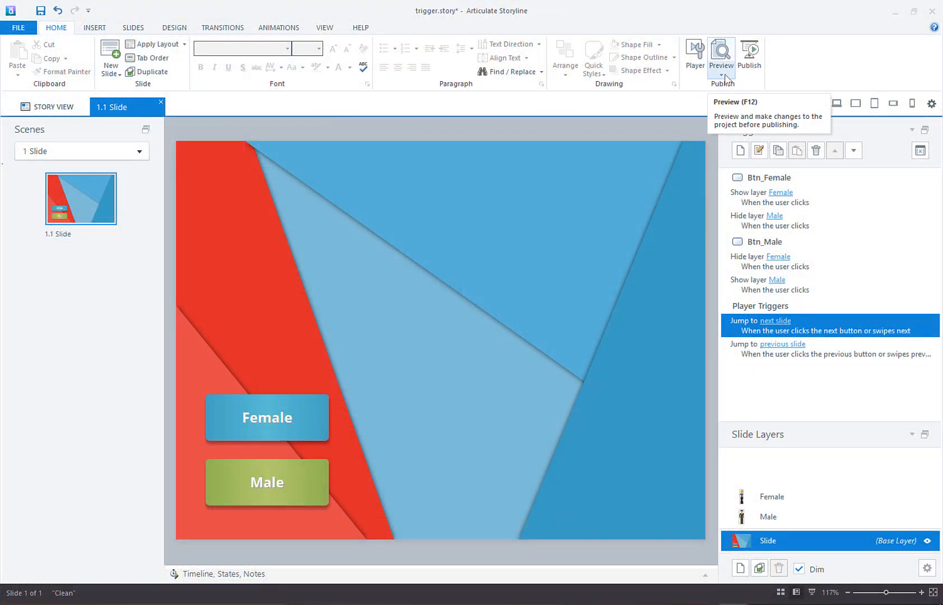
# Step: Preview only the current slide of trigger.story in Storyline and test switching characters with the Female and Male buttons repeatedly
pyautogui.click(725, 77)
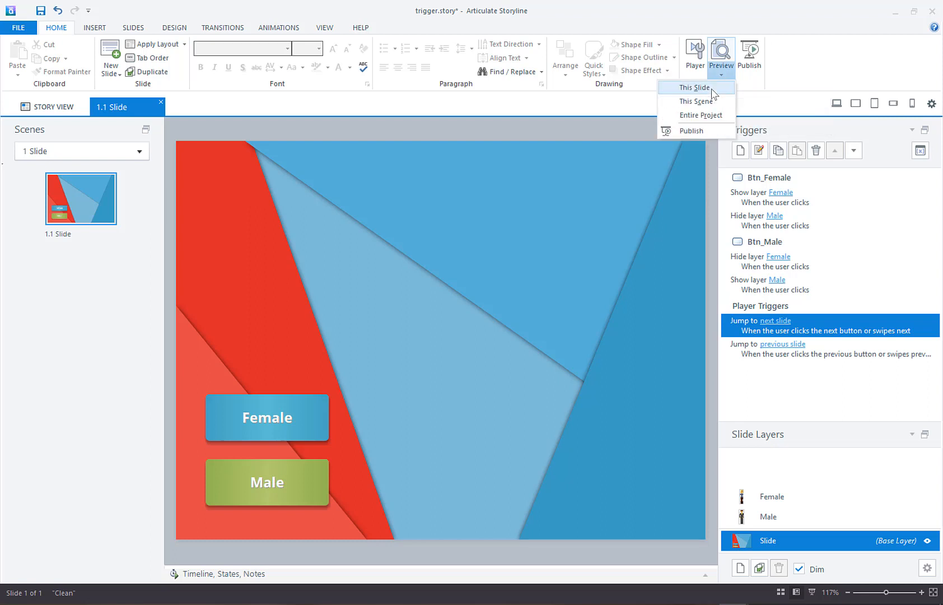
pyautogui.click(713, 89)
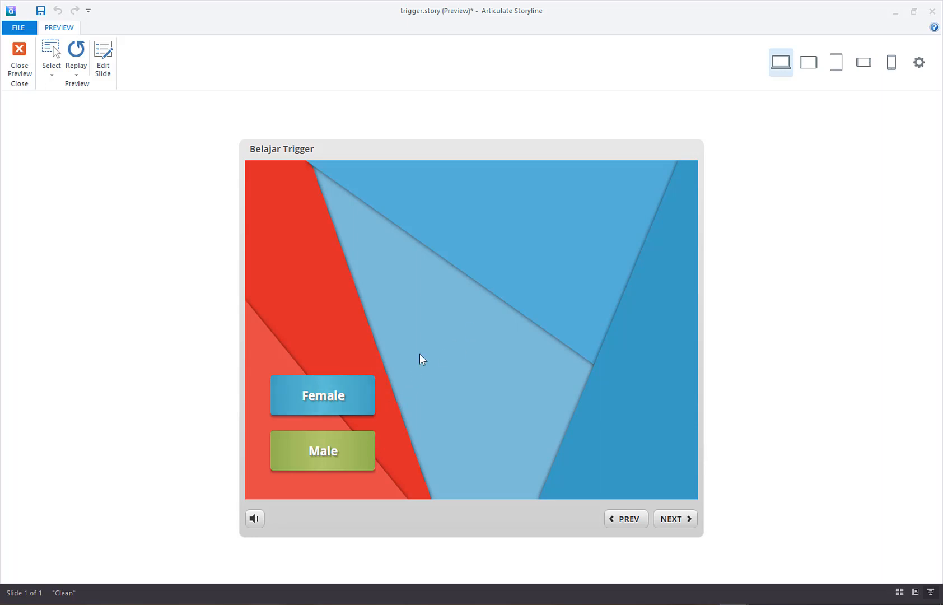
pyautogui.click(331, 398)
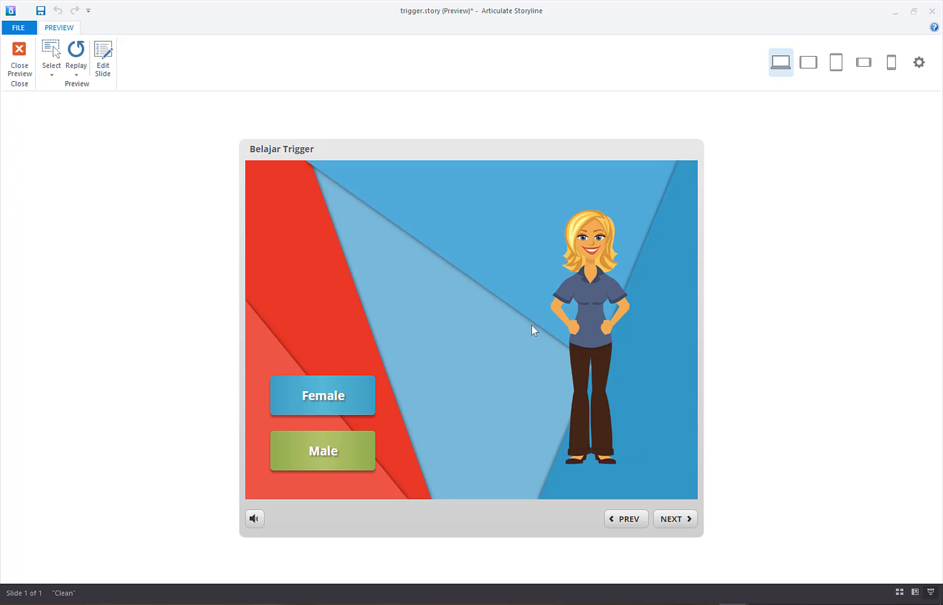
pyautogui.click(313, 457)
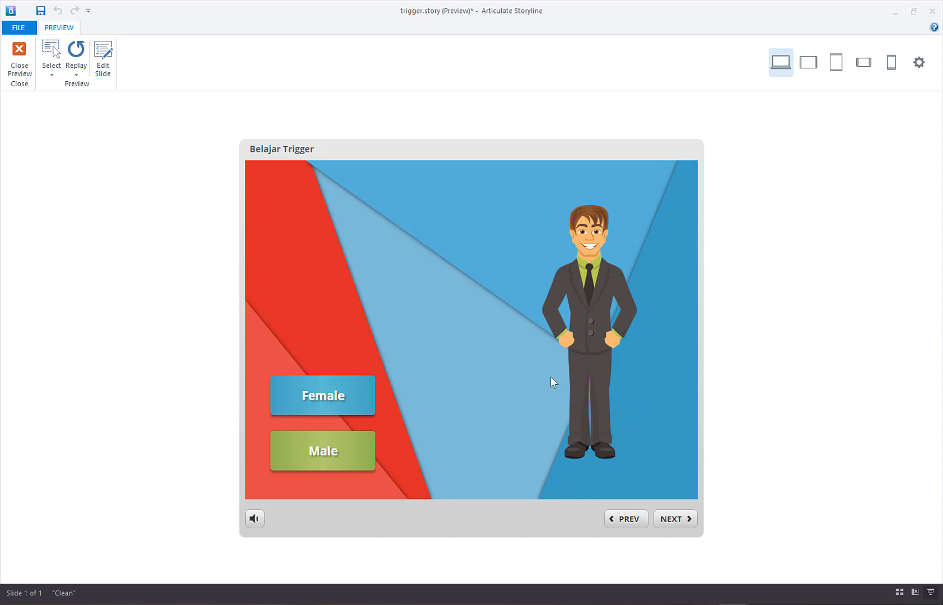
pyautogui.click(327, 401)
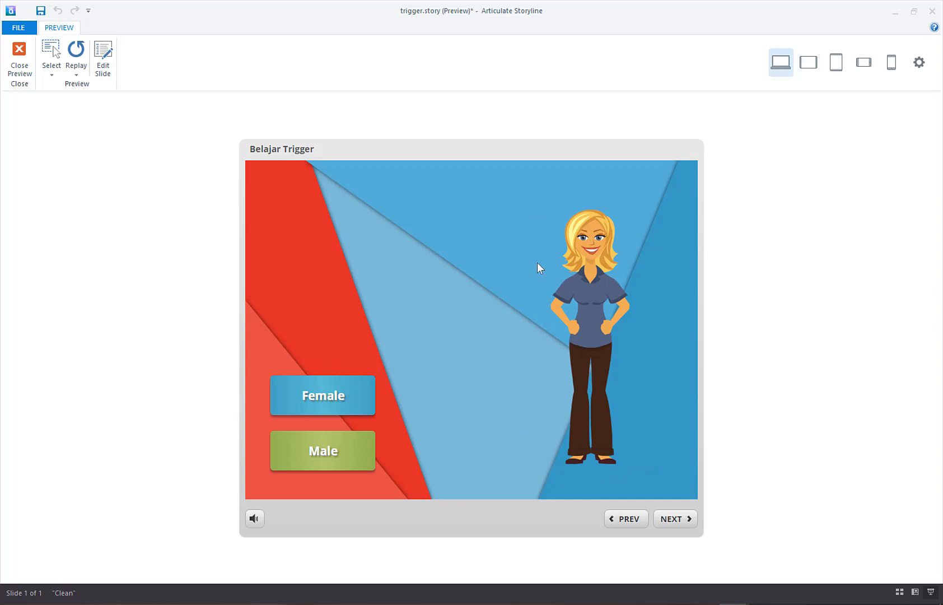
pyautogui.click(345, 459)
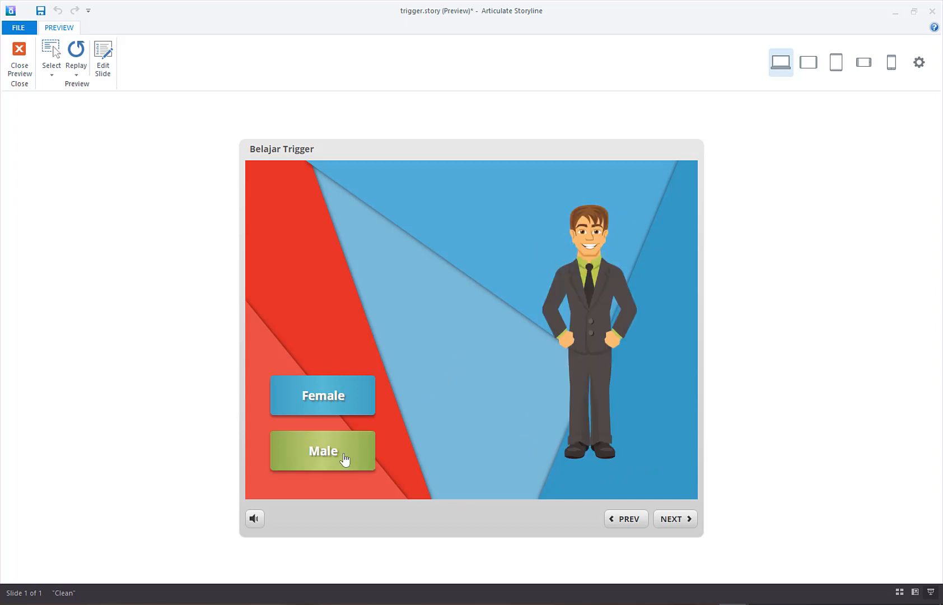
pyautogui.click(336, 398)
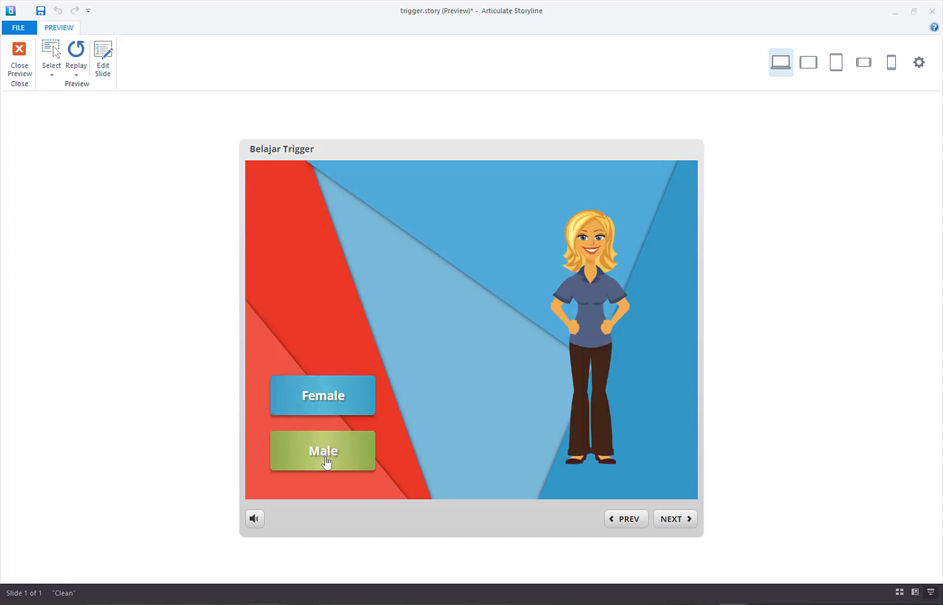
pyautogui.click(327, 461)
pyautogui.click(332, 394)
pyautogui.click(328, 457)
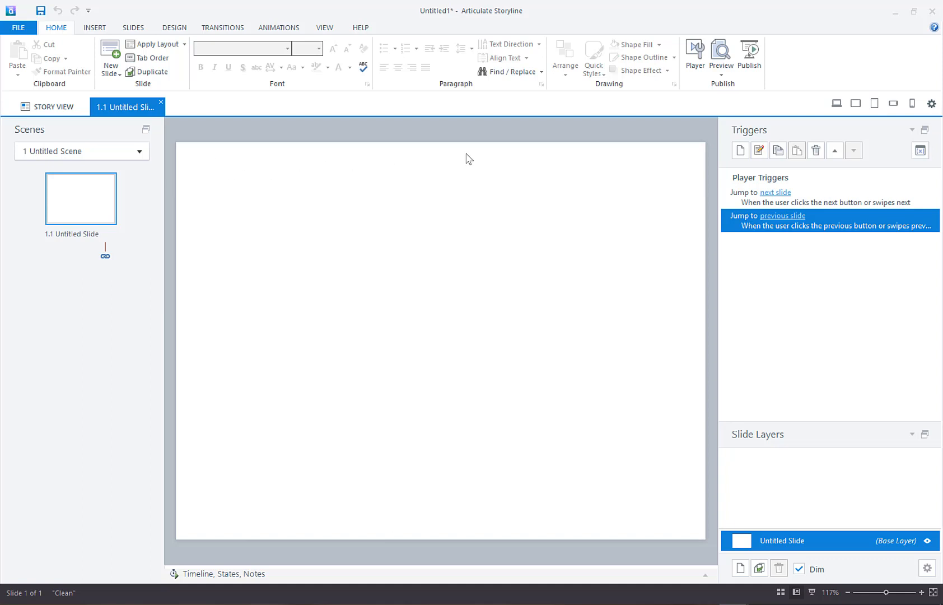
pyautogui.click(94, 28)
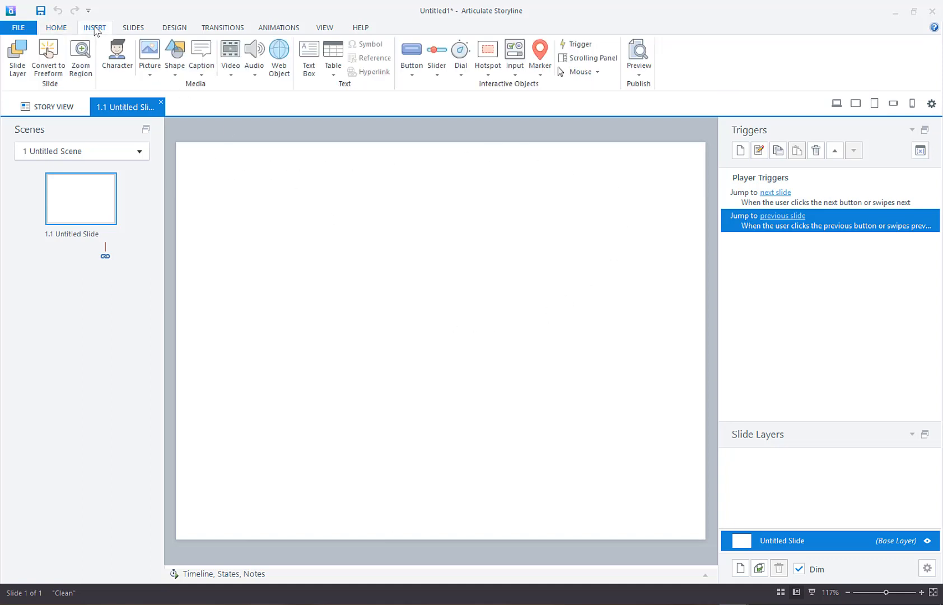
pyautogui.click(303, 210)
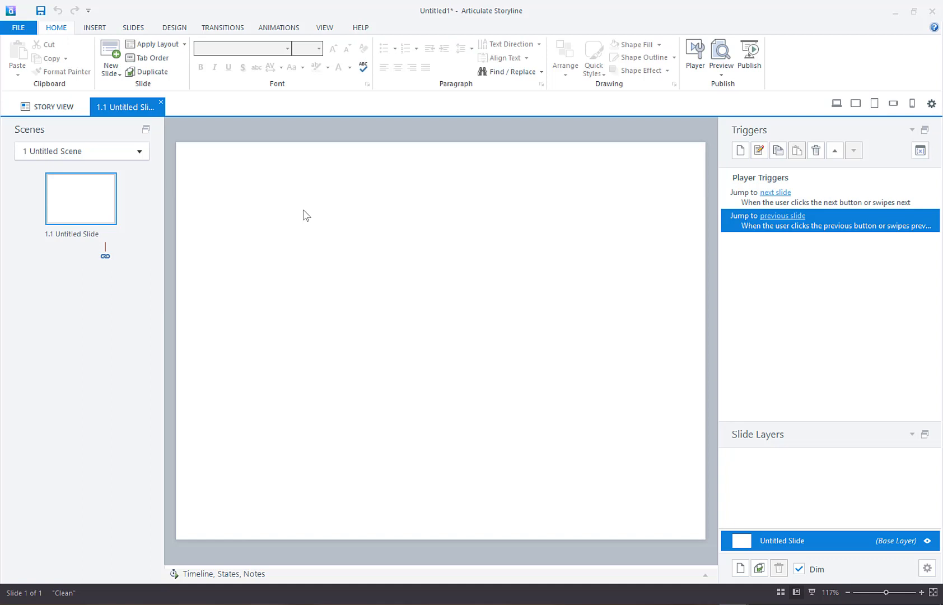
# Step: Fill the blank slide's background with the BG picture from the ASSETS folder
pyautogui.click(178, 28)
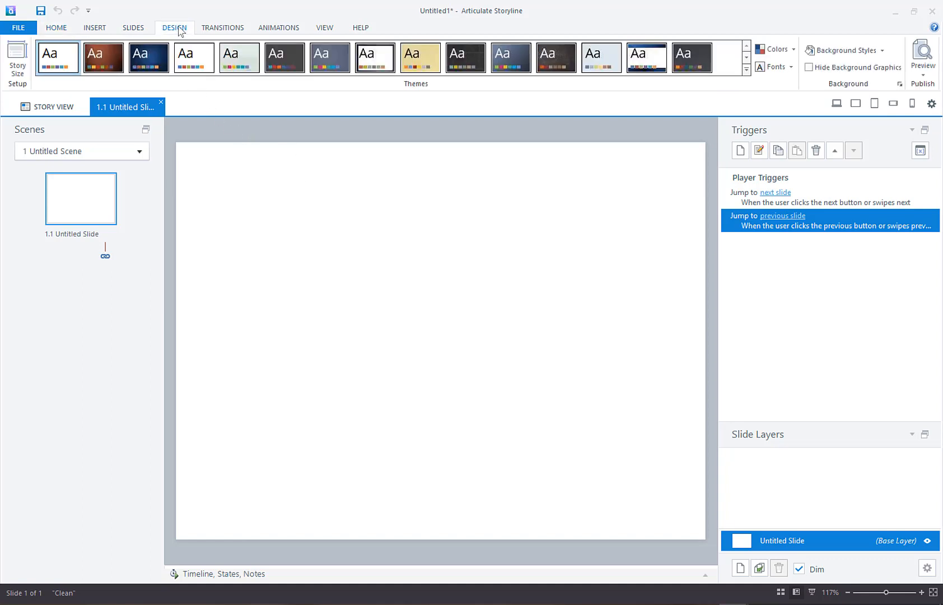
pyautogui.click(869, 54)
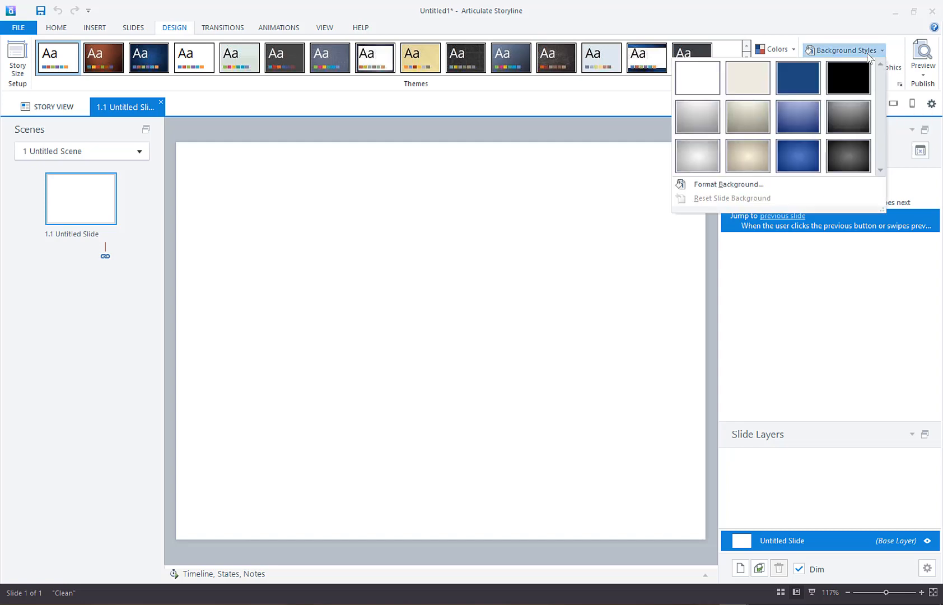
pyautogui.click(695, 187)
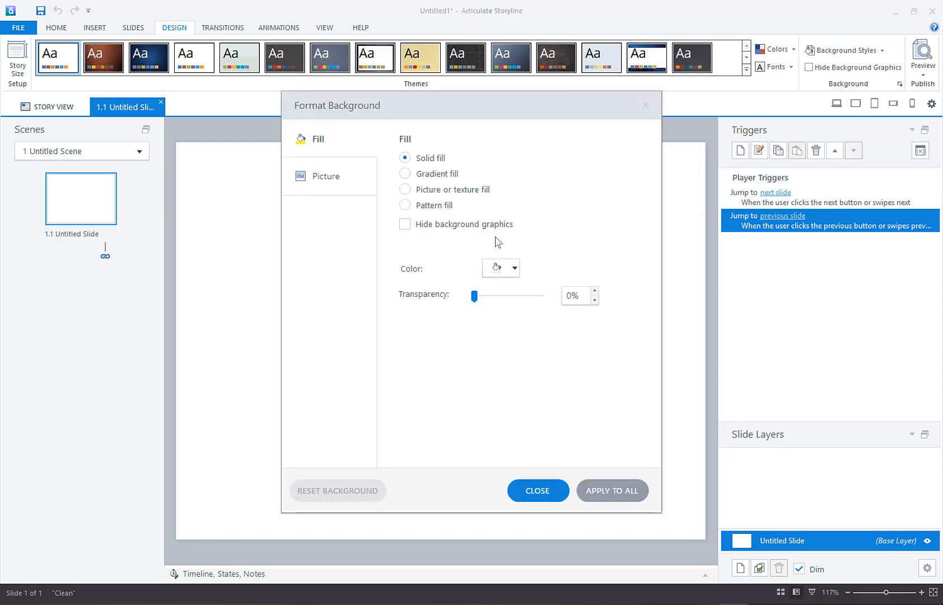
pyautogui.click(419, 190)
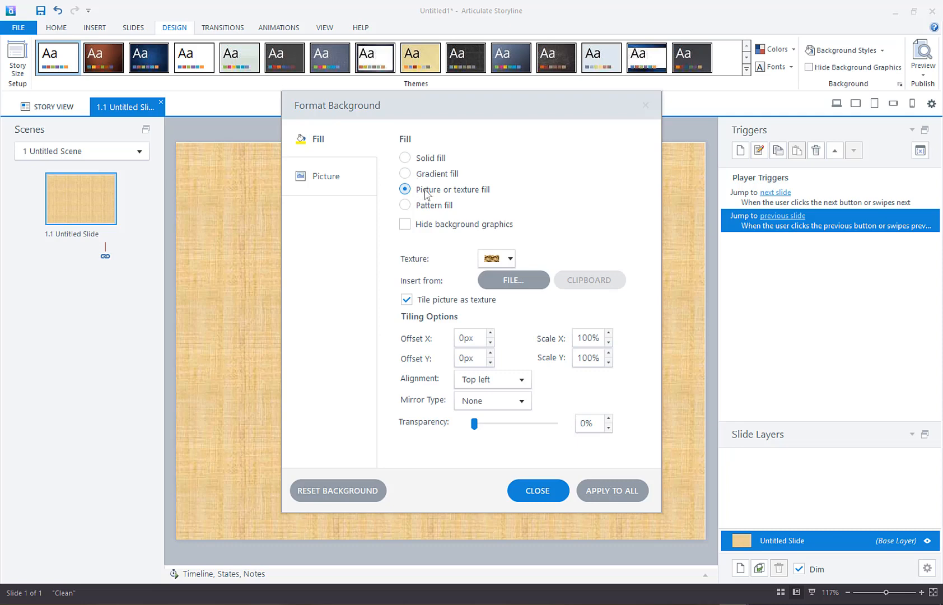
pyautogui.click(540, 290)
pyautogui.click(542, 288)
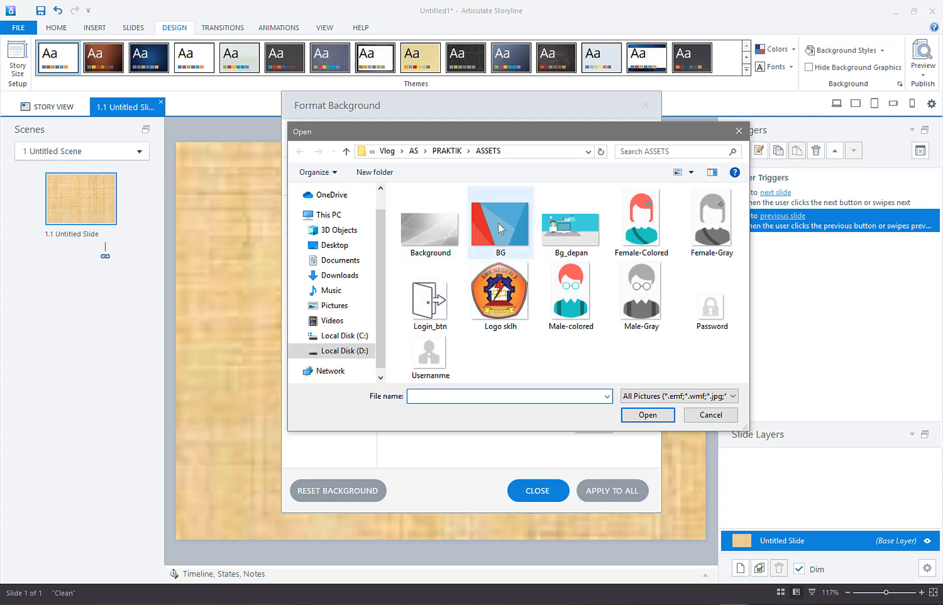
pyautogui.click(509, 223)
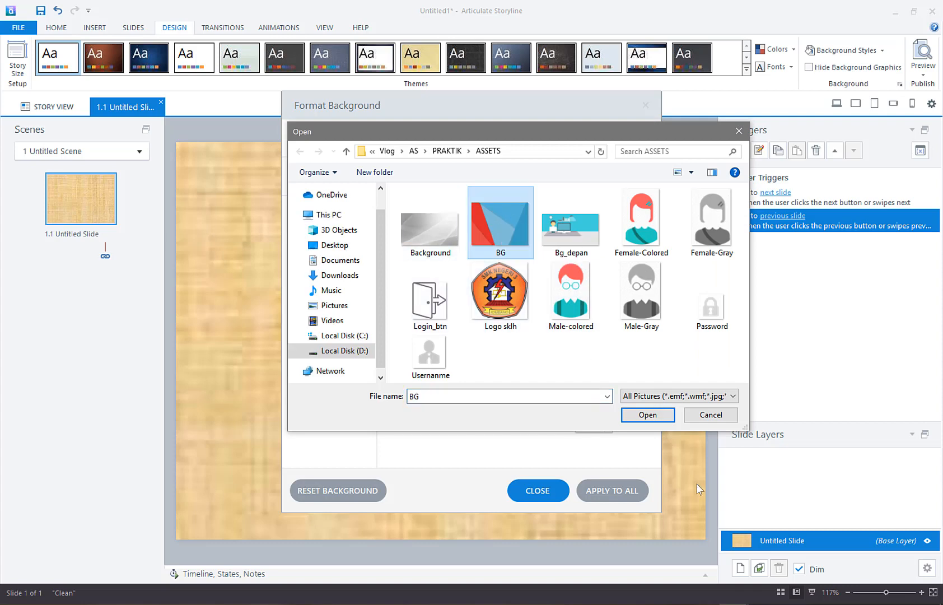
pyautogui.click(648, 415)
pyautogui.click(536, 491)
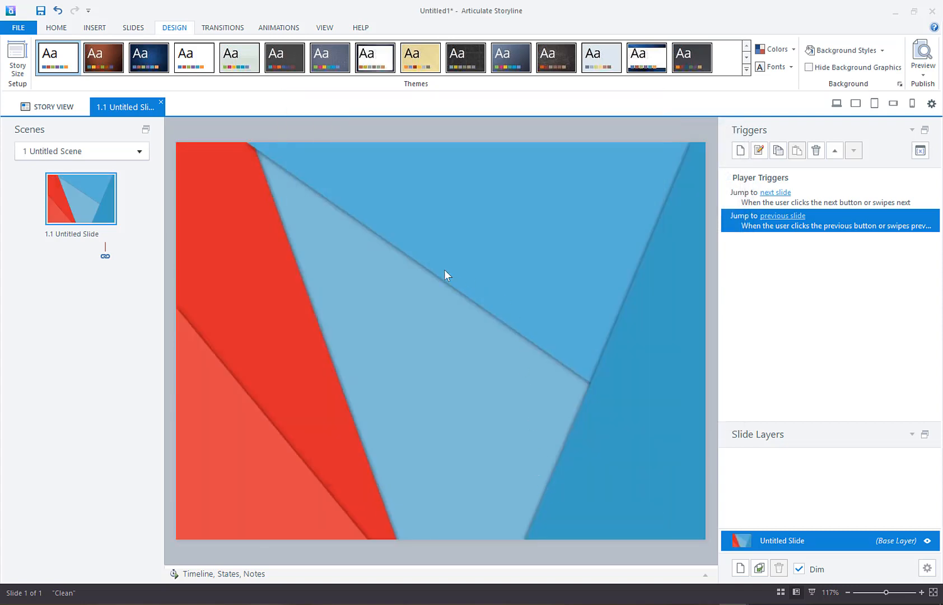
# Step: Add a rectangular button about 144 by 56 px over the slide's lower red area and apply the green button style
pyautogui.click(95, 27)
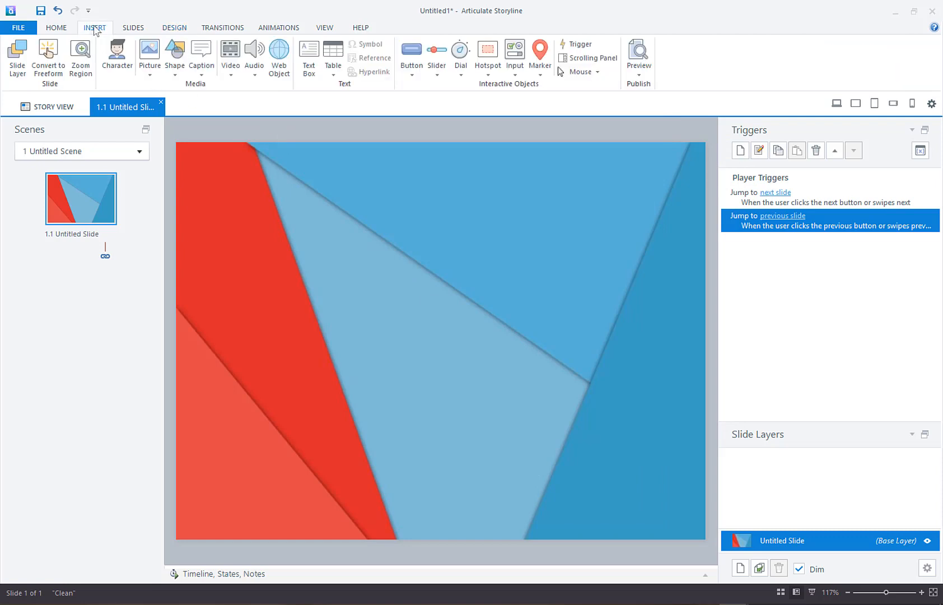
pyautogui.click(412, 59)
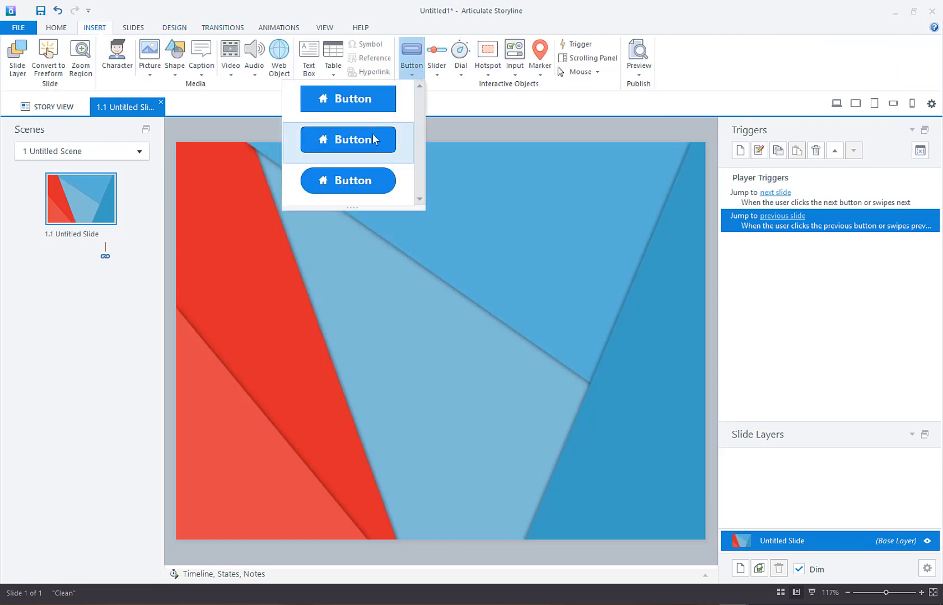
pyautogui.click(369, 99)
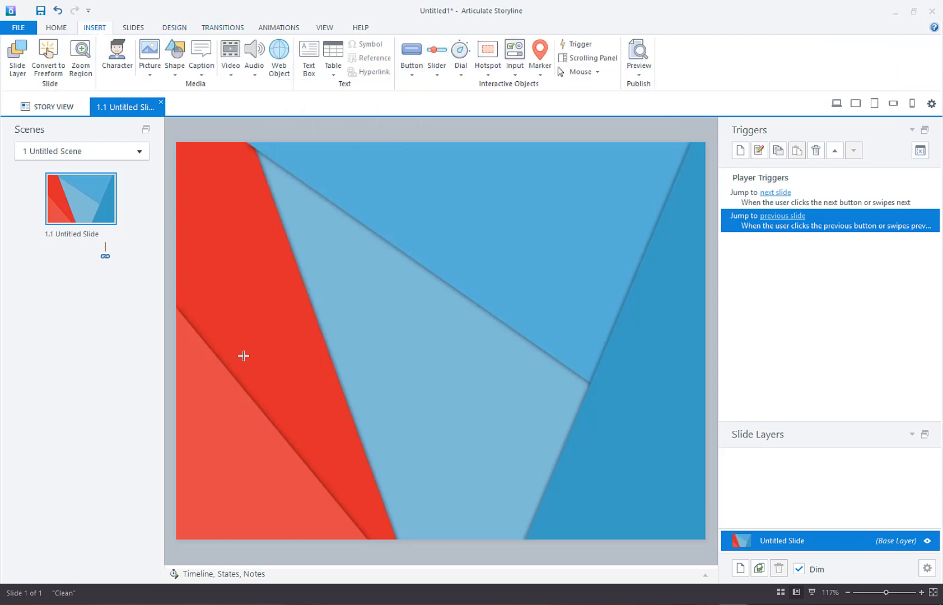
pyautogui.moveTo(223, 370)
pyautogui.mouseDown()
pyautogui.moveTo(302, 428)
pyautogui.moveTo(318, 402)
pyautogui.moveTo(329, 412)
pyautogui.mouseUp()
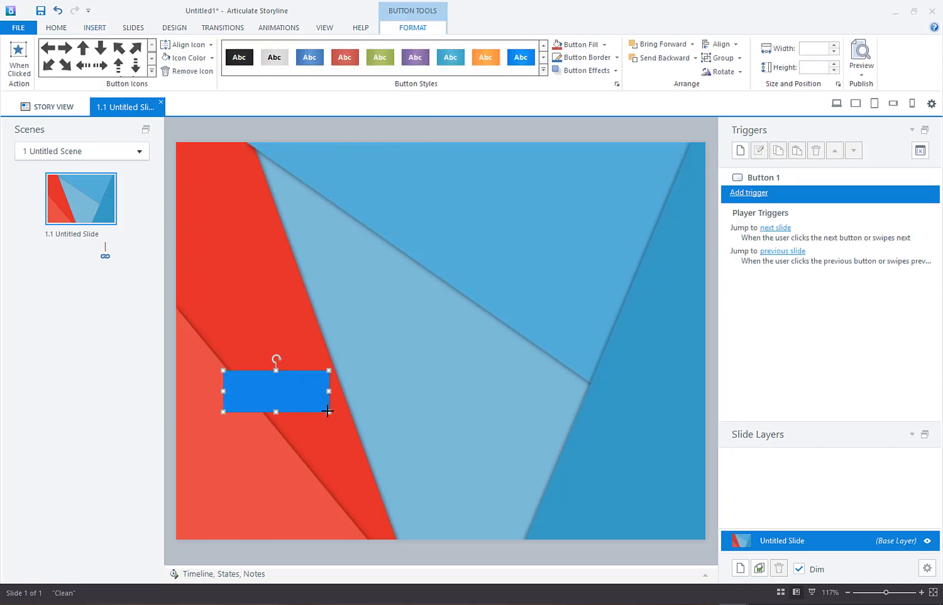
pyautogui.click(380, 57)
# Step: Label the green button with the text Female and leave the button selected
pyautogui.rightClick(295, 393)
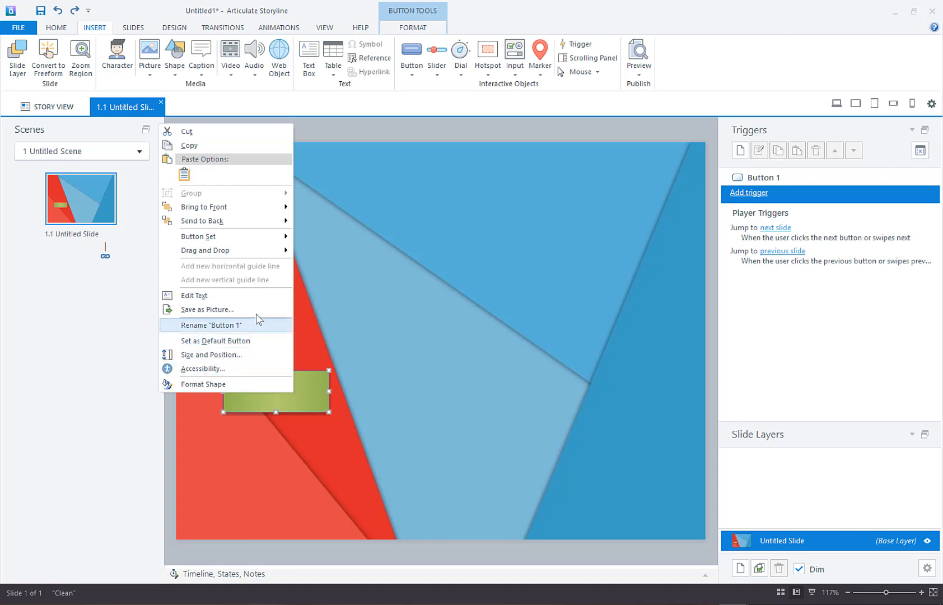
pyautogui.click(263, 296)
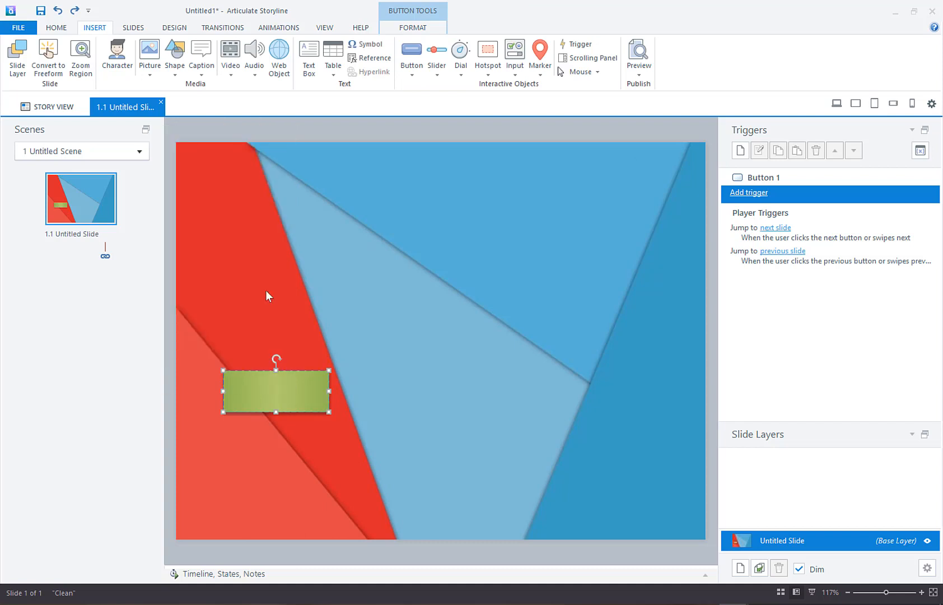
pyautogui.write('Female')
pyautogui.click(339, 330)
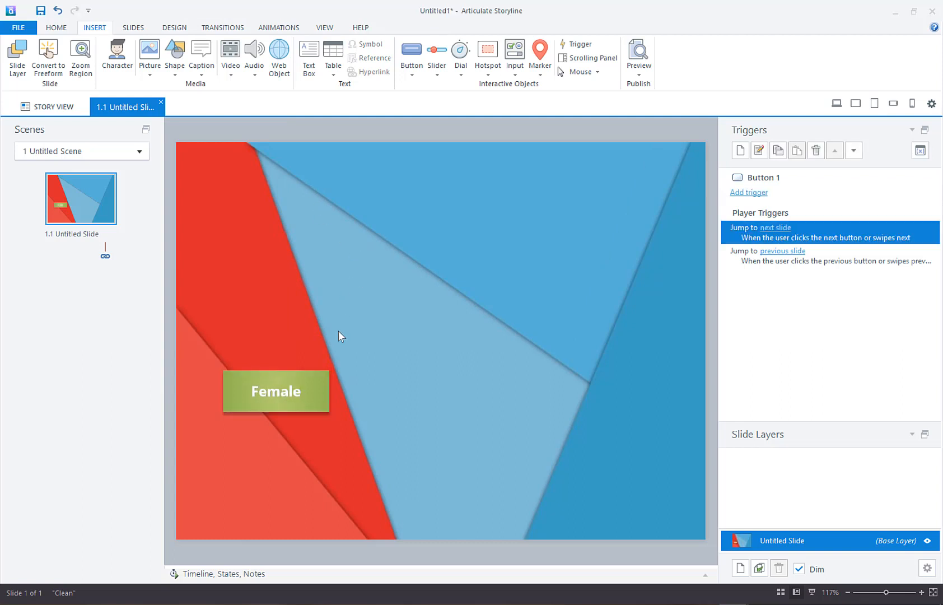
pyautogui.click(322, 374)
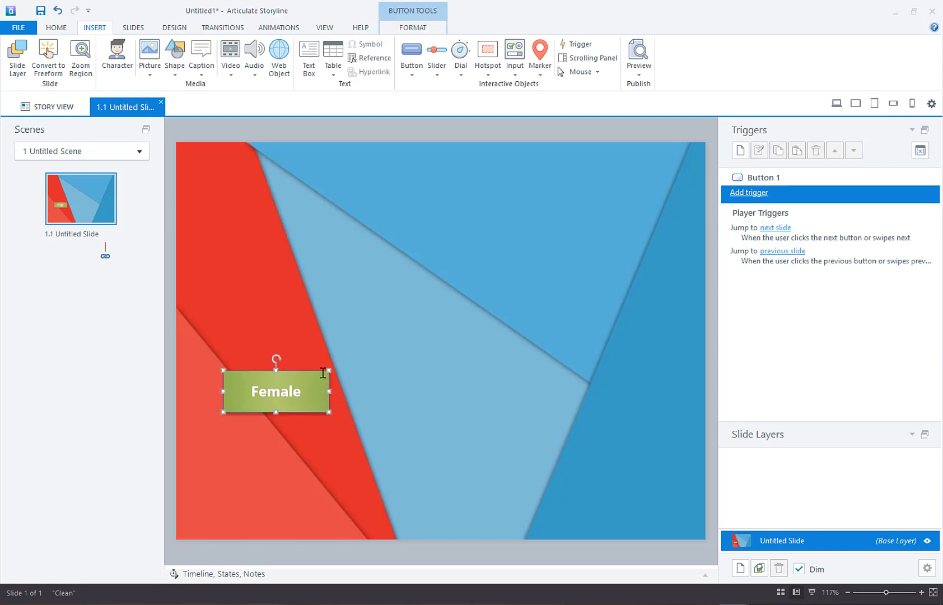
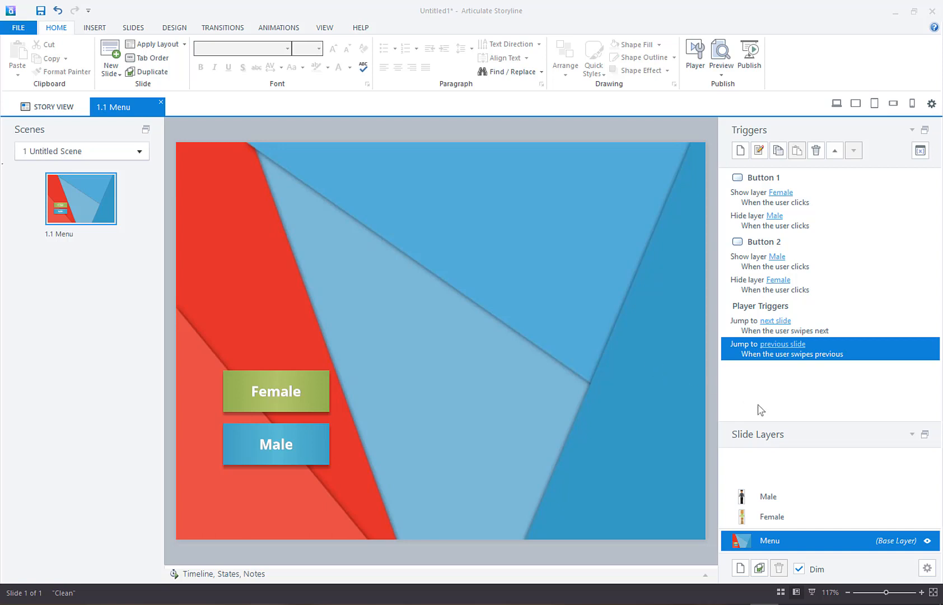
# Step: Add a new state named SAY HI to the character on the Female layer
pyautogui.click(813, 520)
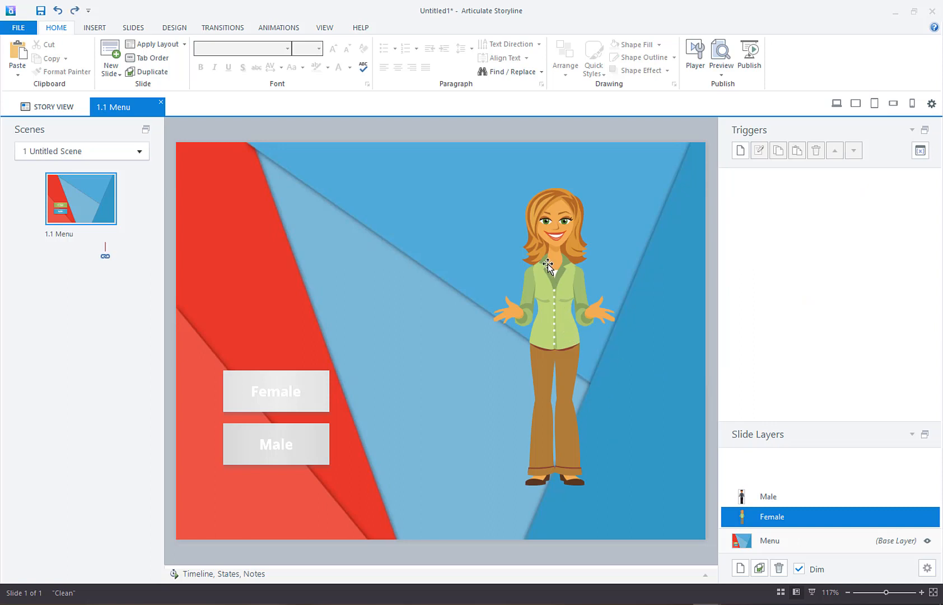
pyautogui.click(706, 572)
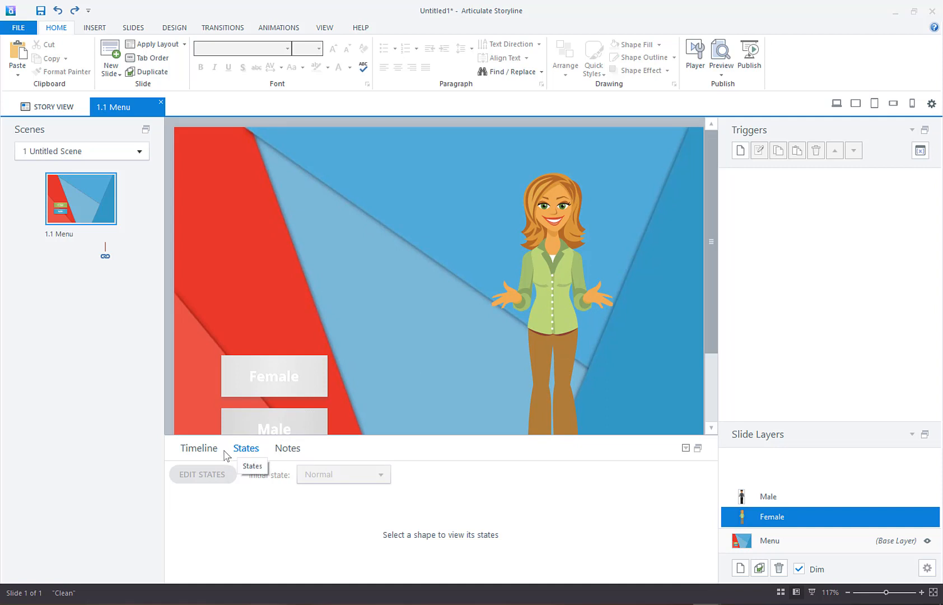
pyautogui.click(552, 277)
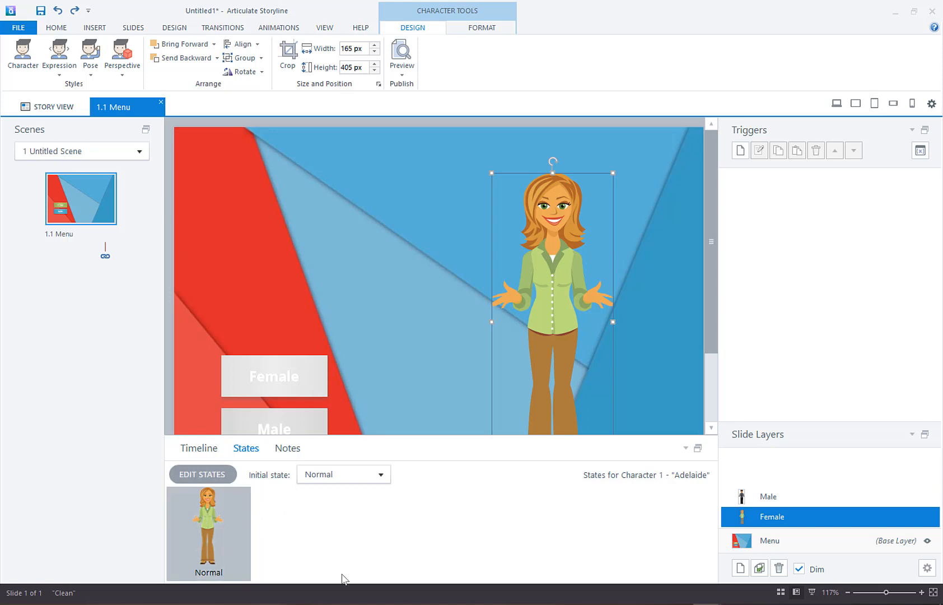
pyautogui.click(201, 478)
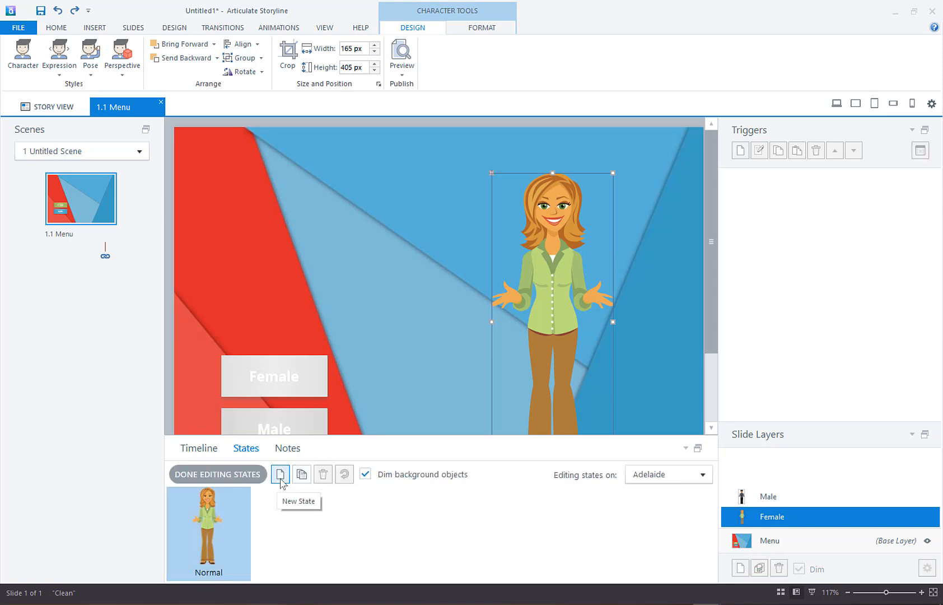
pyautogui.click(281, 475)
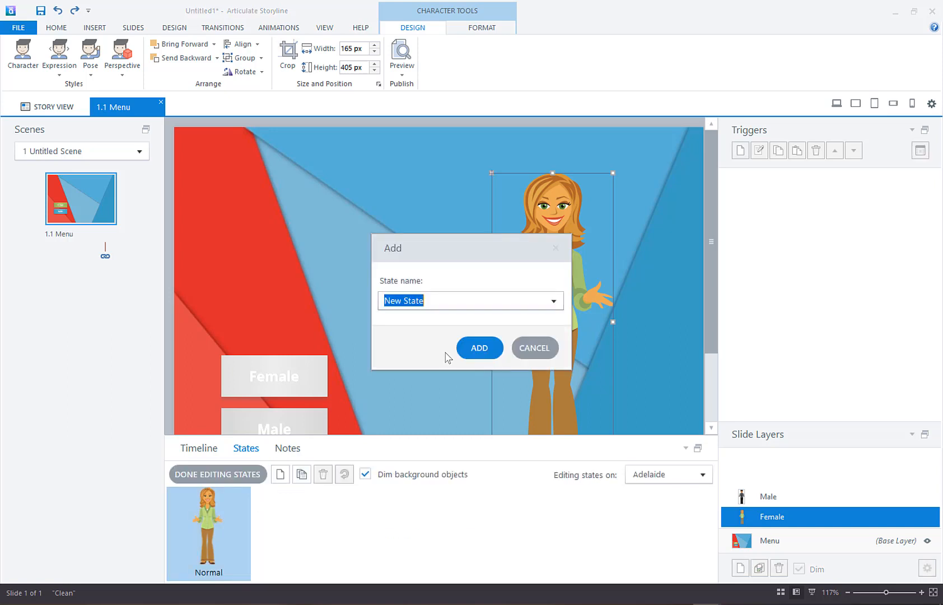
pyautogui.press('BackSpace')
pyautogui.write('SAY HI')
pyautogui.click(479, 344)
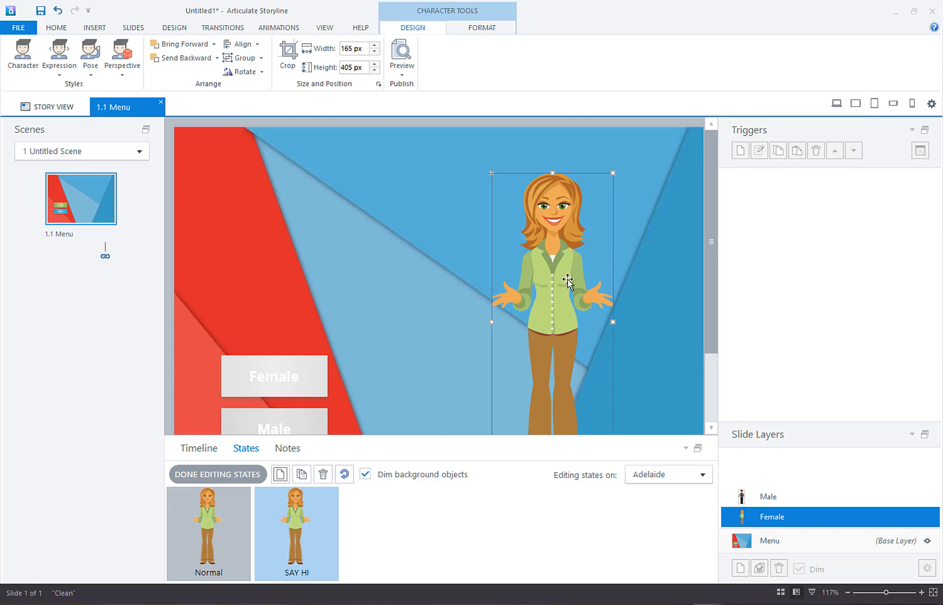
# Step: Give the female character's SAY HI state the Stressed expression and a hand-at-chin pose, finish editing, and compare it with the Normal state
pyautogui.click(59, 72)
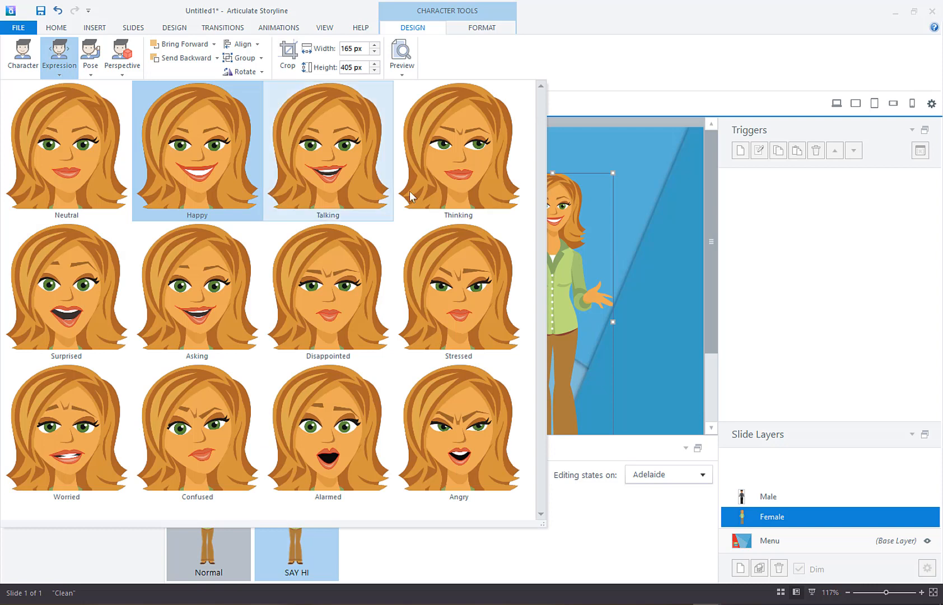
pyautogui.click(493, 283)
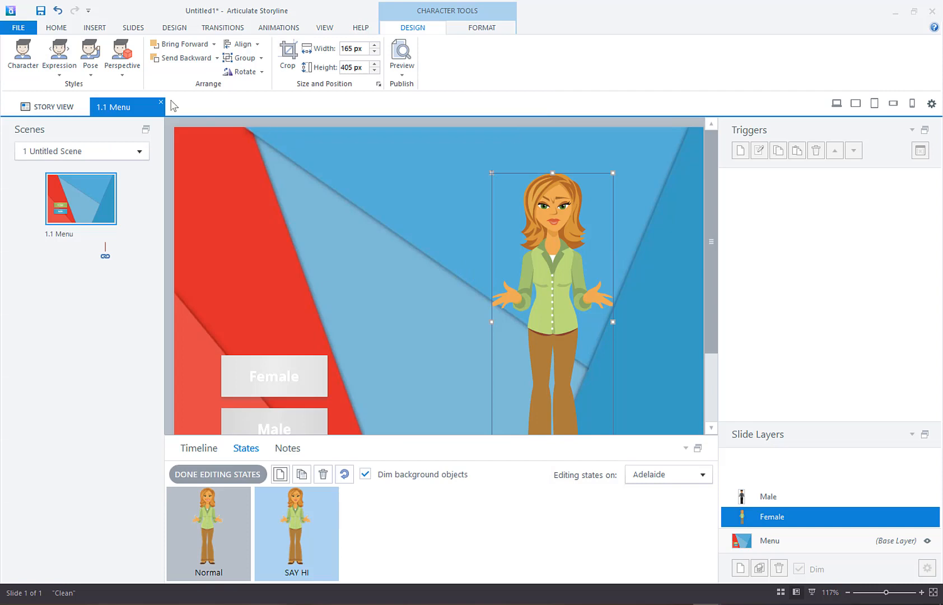
pyautogui.click(88, 71)
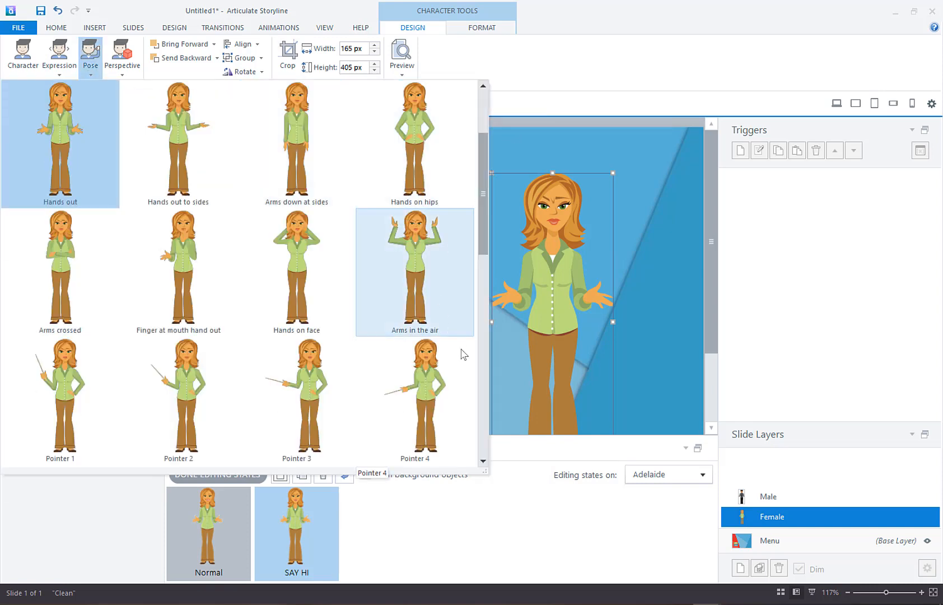
pyautogui.scroll(1, 436, 386)
pyautogui.click(428, 128)
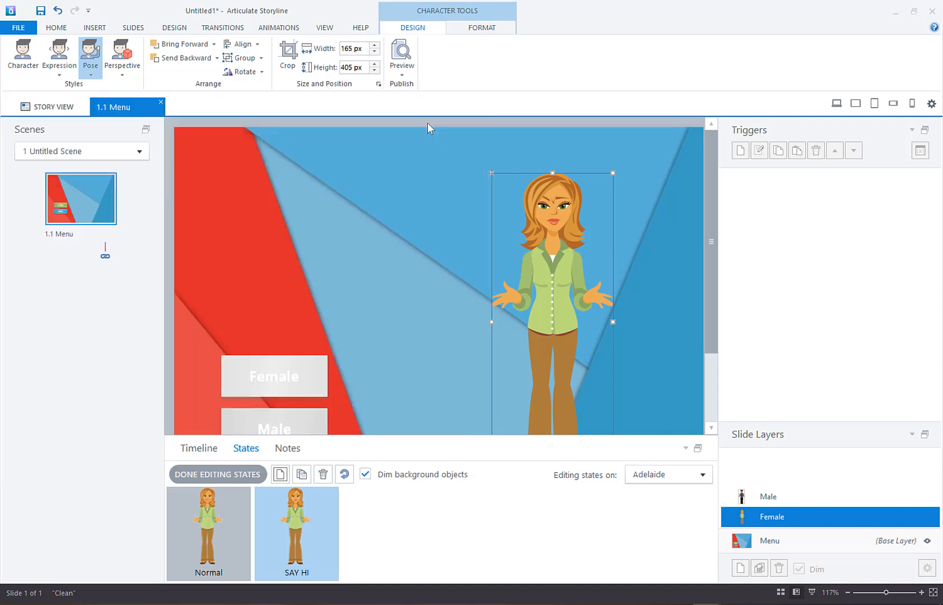
pyautogui.click(208, 532)
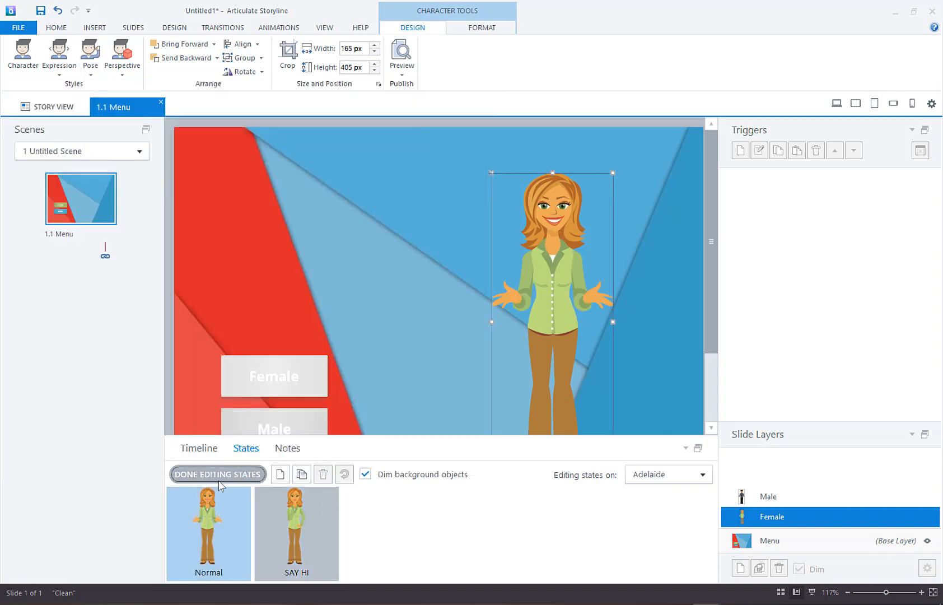
pyautogui.click(219, 481)
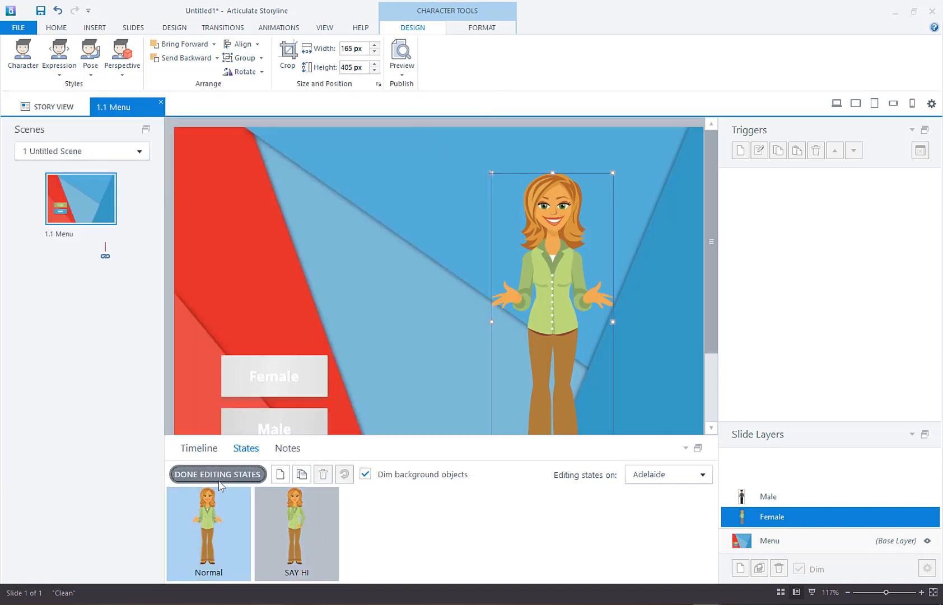
pyautogui.click(301, 528)
pyautogui.click(230, 522)
pyautogui.click(521, 499)
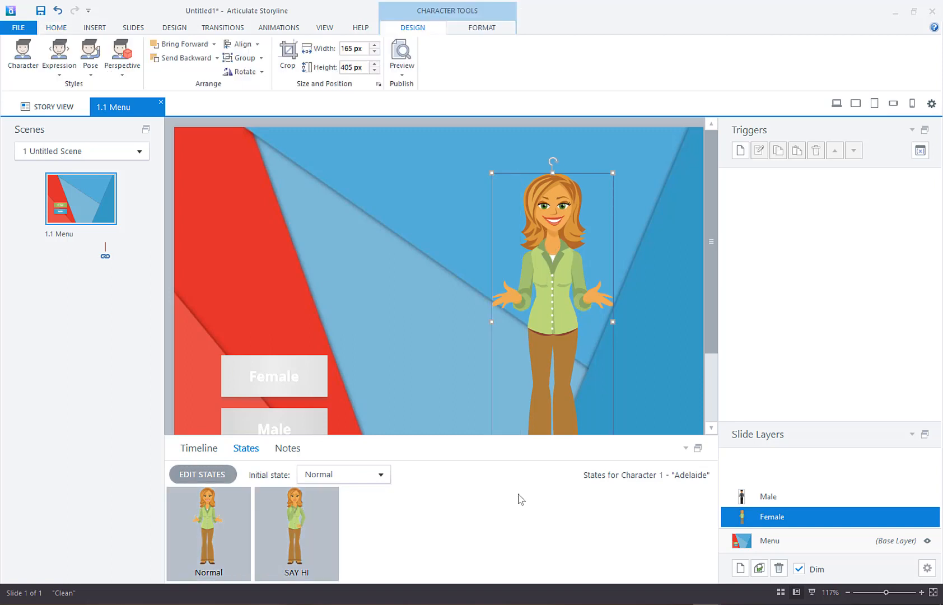
# Step: Duplicate the Normal state of the Male layer's character as a state named SAY HI
pyautogui.click(804, 502)
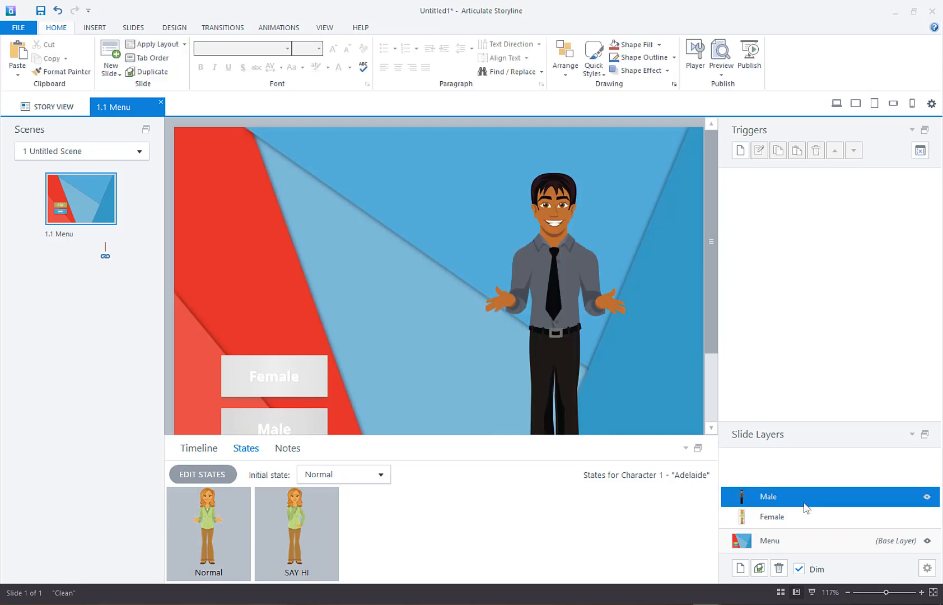
pyautogui.click(554, 287)
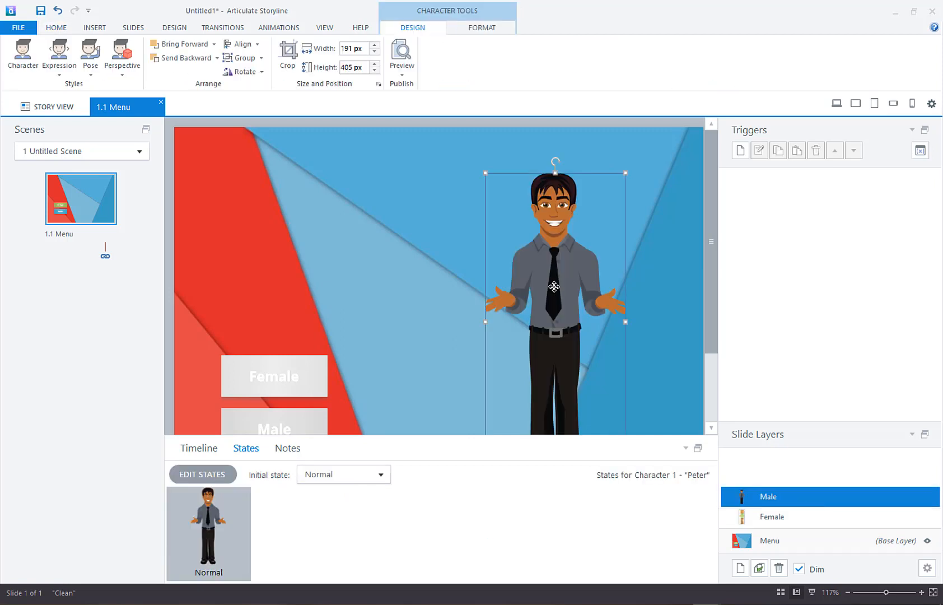
pyautogui.click(211, 475)
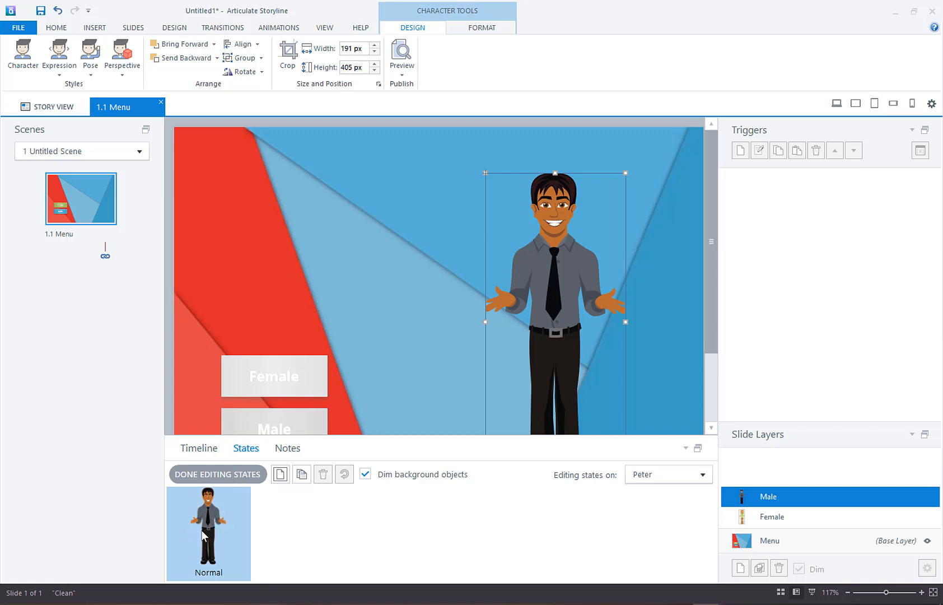
pyautogui.click(302, 475)
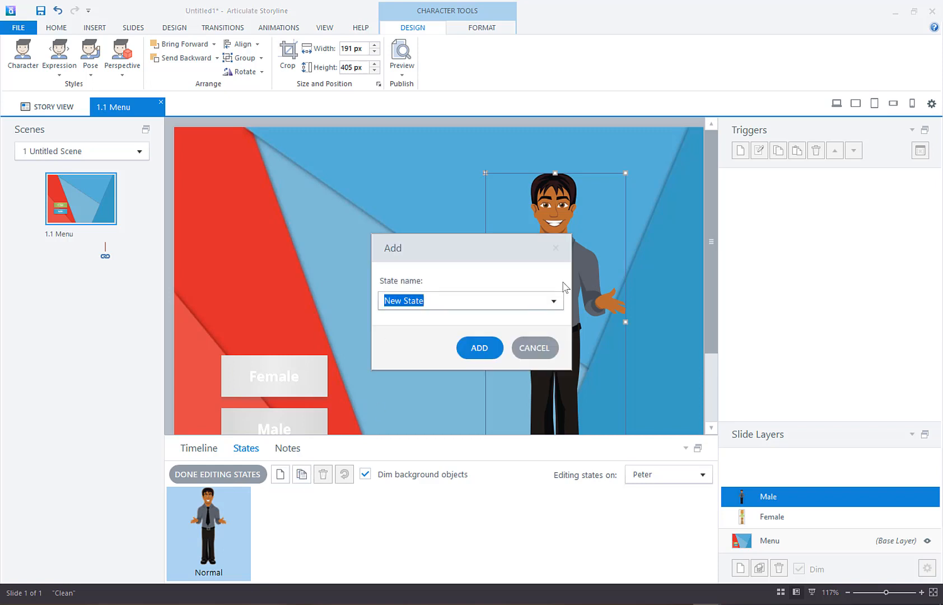
pyautogui.press('BackSpace')
pyautogui.write('SAY HI')
pyautogui.click(467, 346)
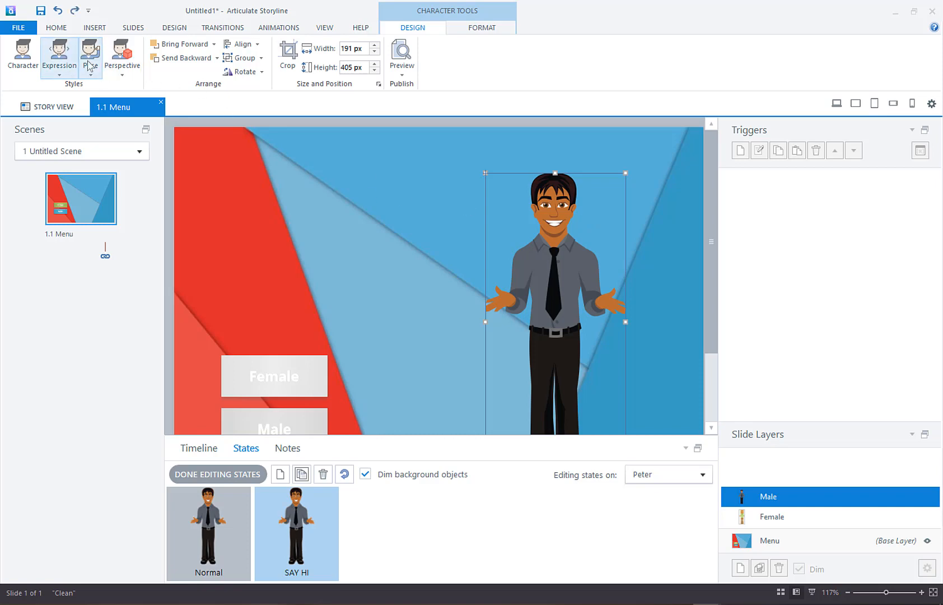
# Step: Give the male character's SAY HI state the Stressed expression and a hand-at-chin pose, finish editing, and compare it with the Normal state
pyautogui.click(59, 53)
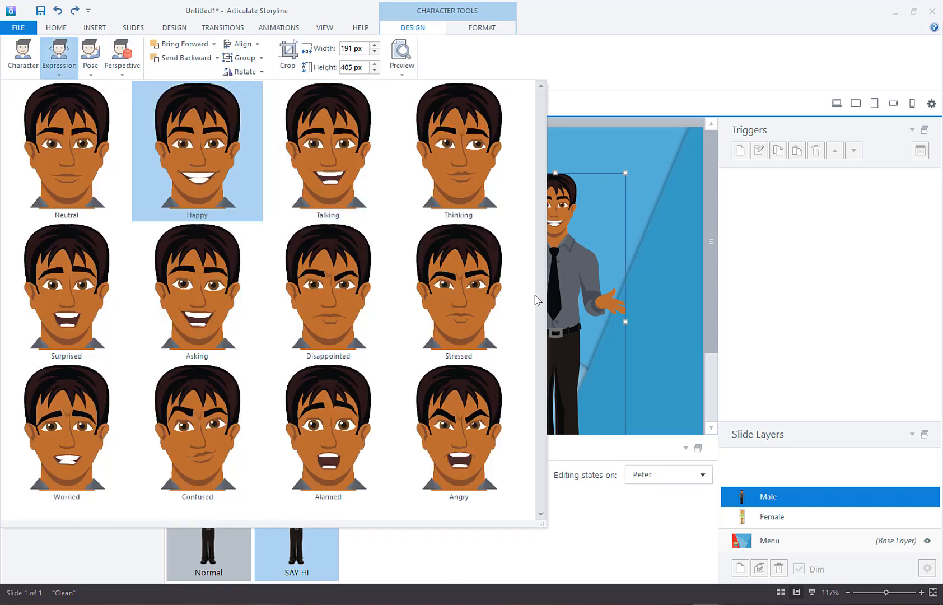
pyautogui.click(492, 276)
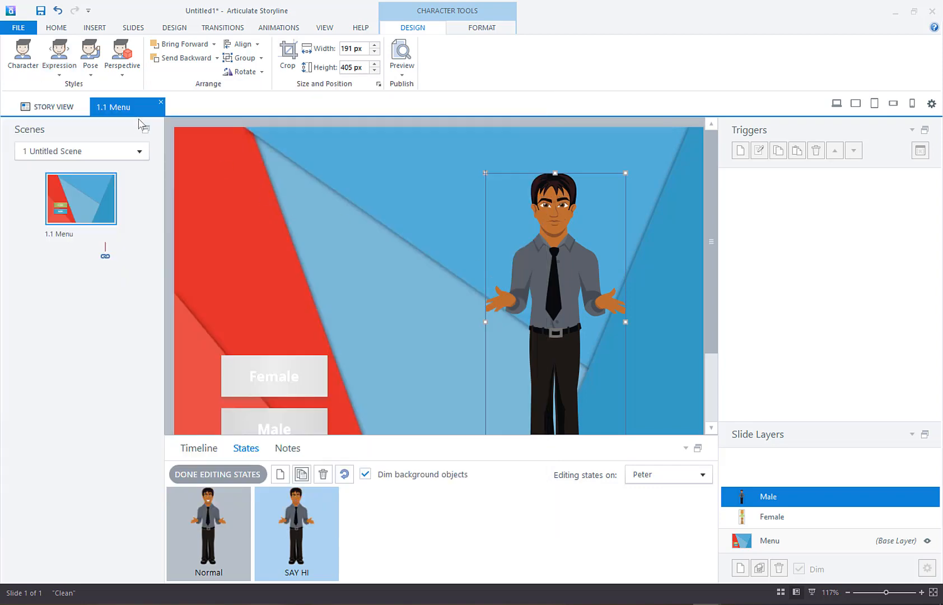
pyautogui.click(90, 56)
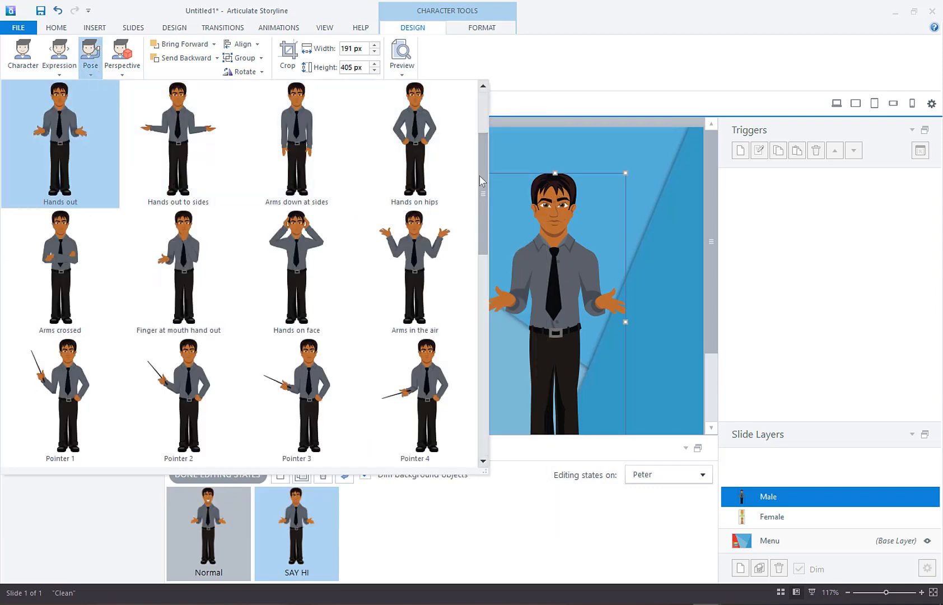
pyautogui.scroll(1, 481, 185)
pyautogui.click(419, 136)
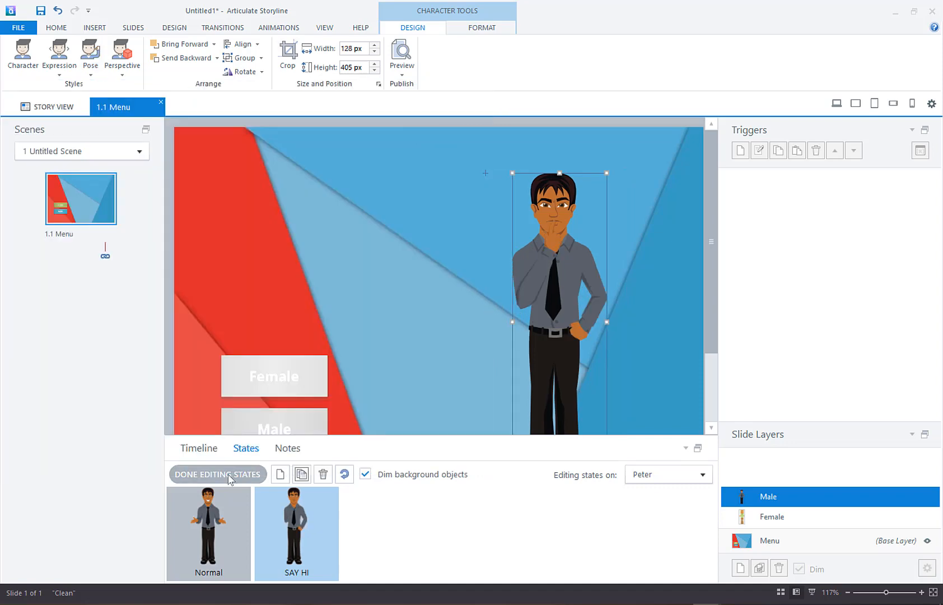
pyautogui.click(229, 474)
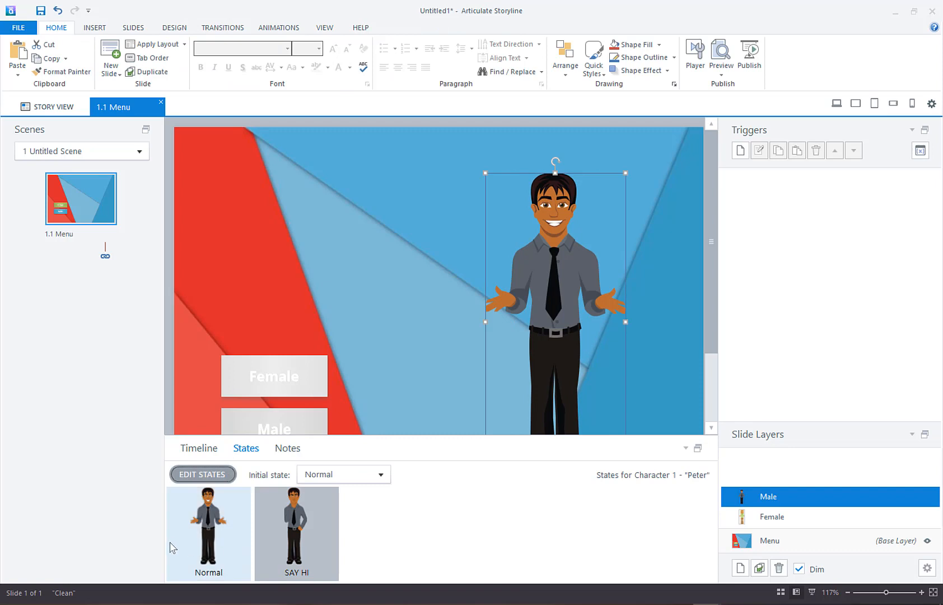
pyautogui.click(296, 546)
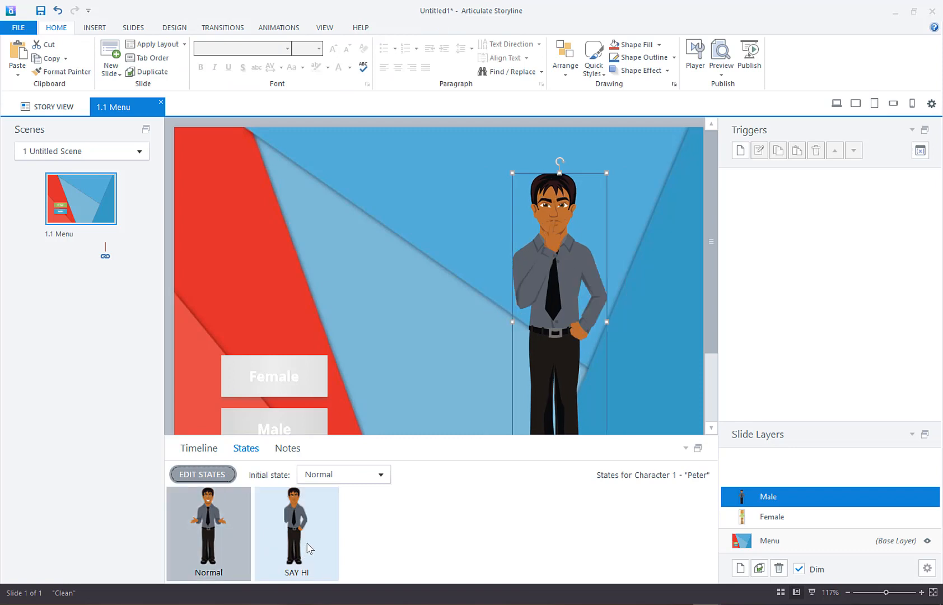
pyautogui.click(222, 527)
pyautogui.click(303, 537)
pyautogui.click(588, 519)
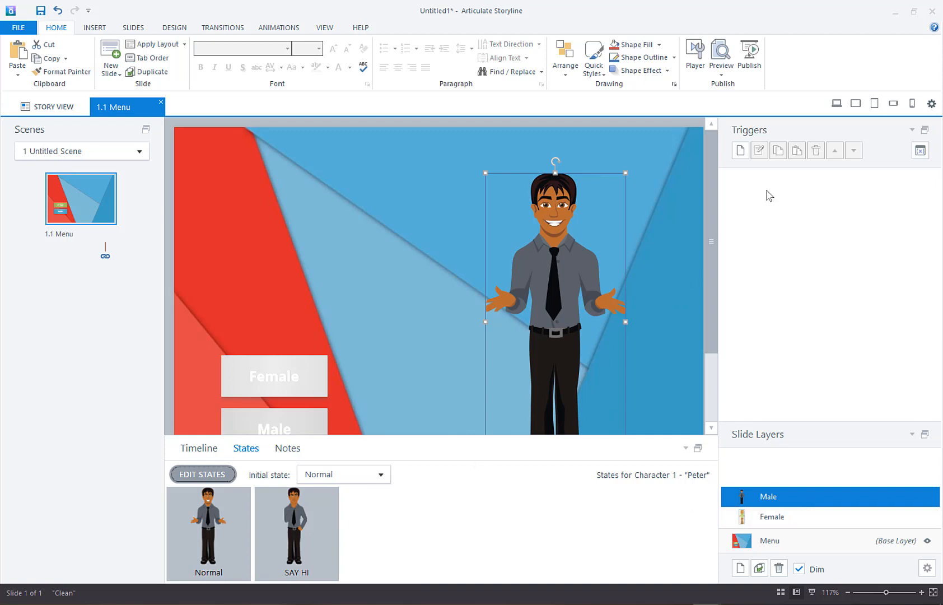
# Step: Create a trigger on the Male layer that changes the state of Character 1 to SAY HI
pyautogui.click(744, 150)
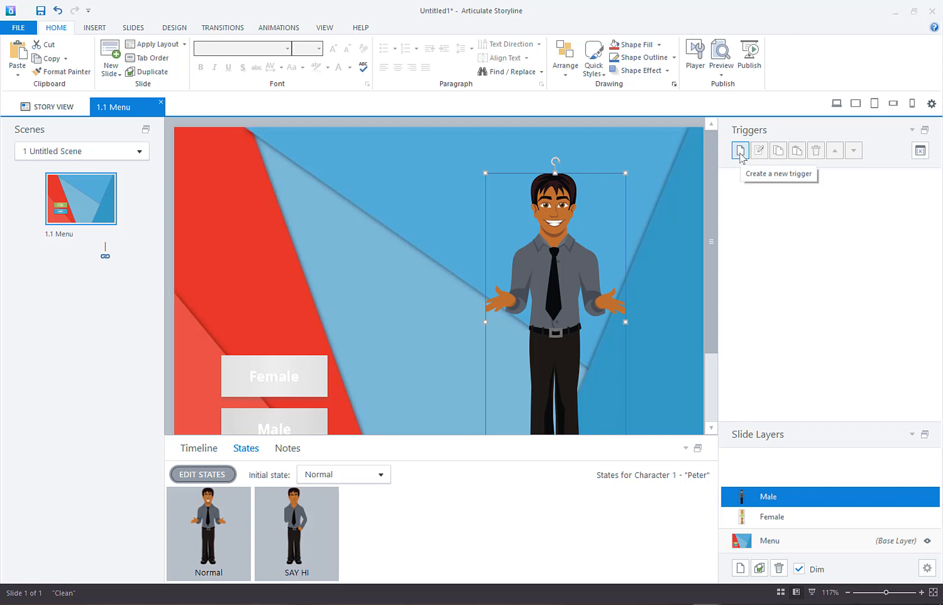
pyautogui.click(740, 152)
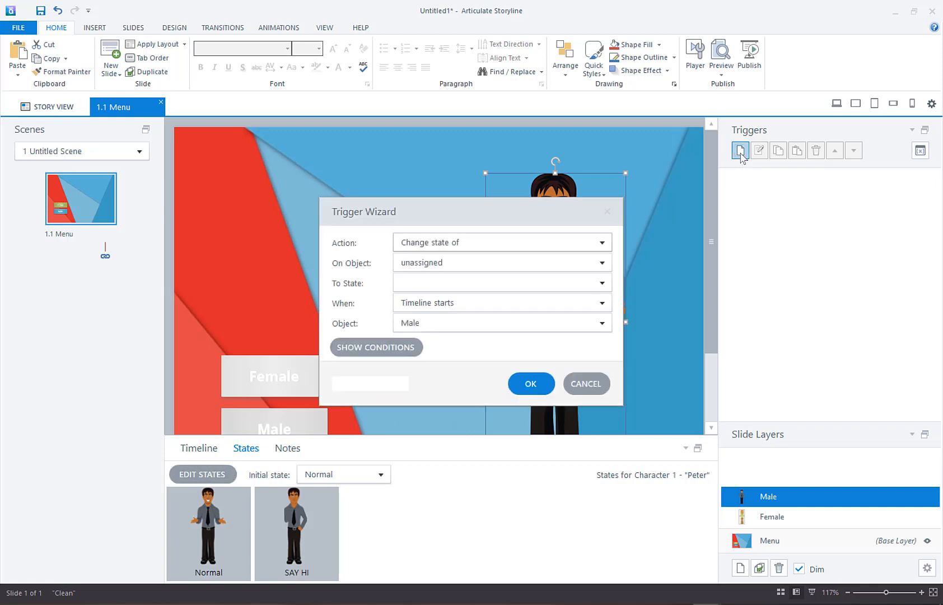
pyautogui.moveTo(524, 222); pyautogui.dragTo(361, 185)
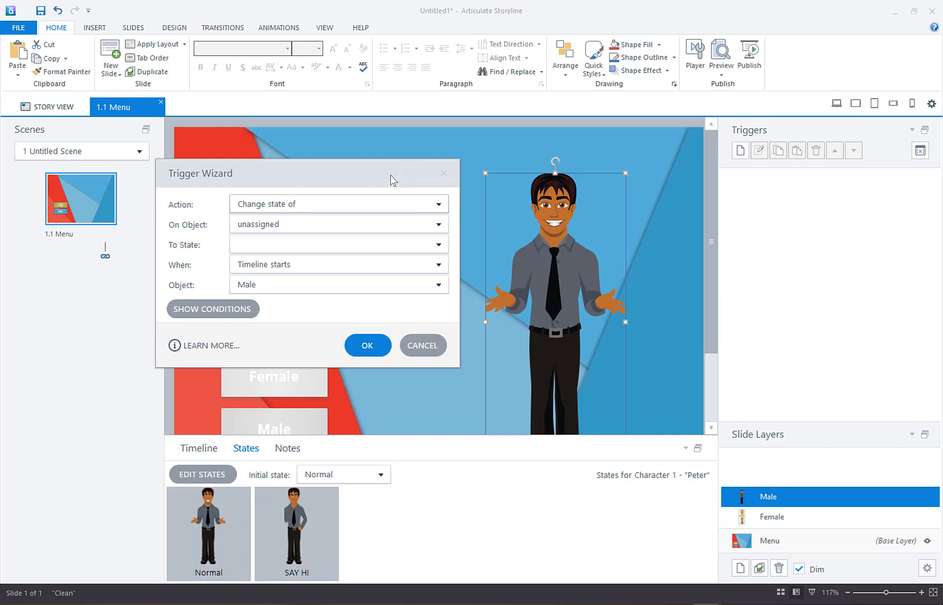
pyautogui.click(439, 204)
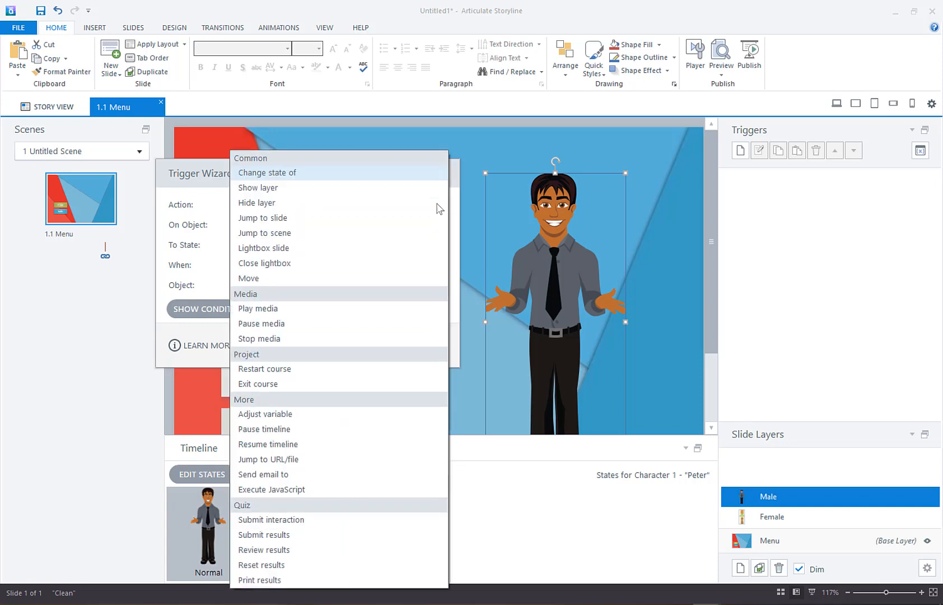
pyautogui.click(415, 178)
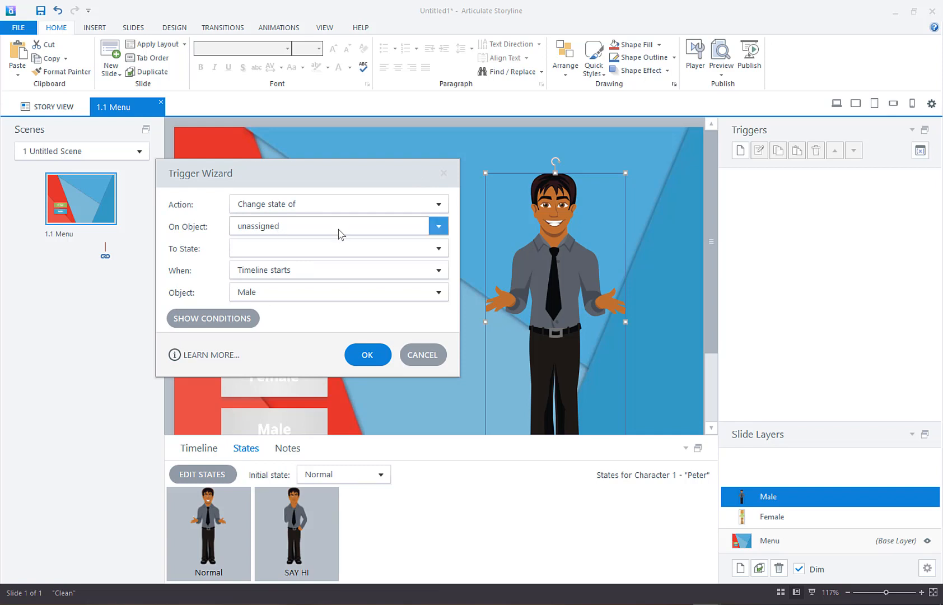
pyautogui.click(340, 234)
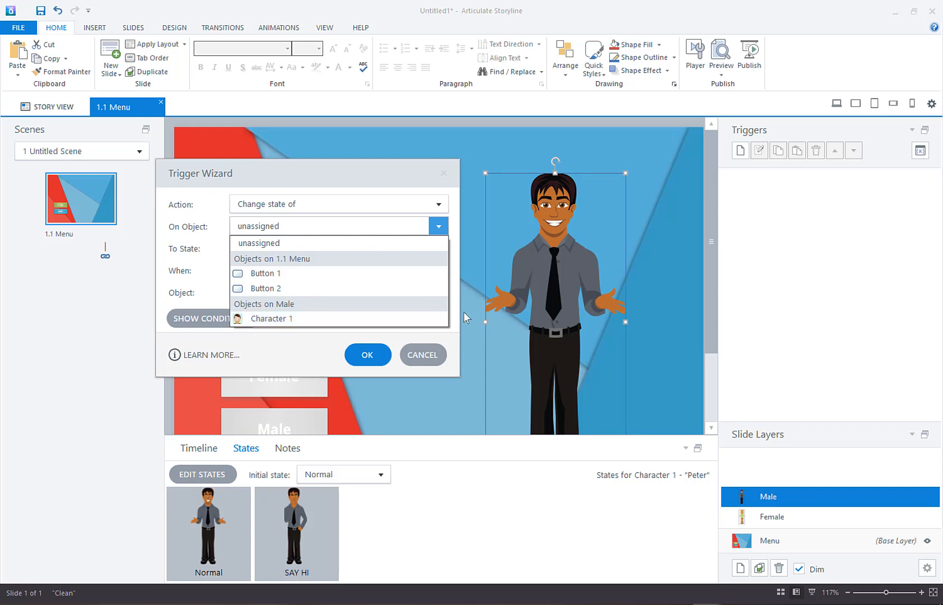
pyautogui.click(432, 323)
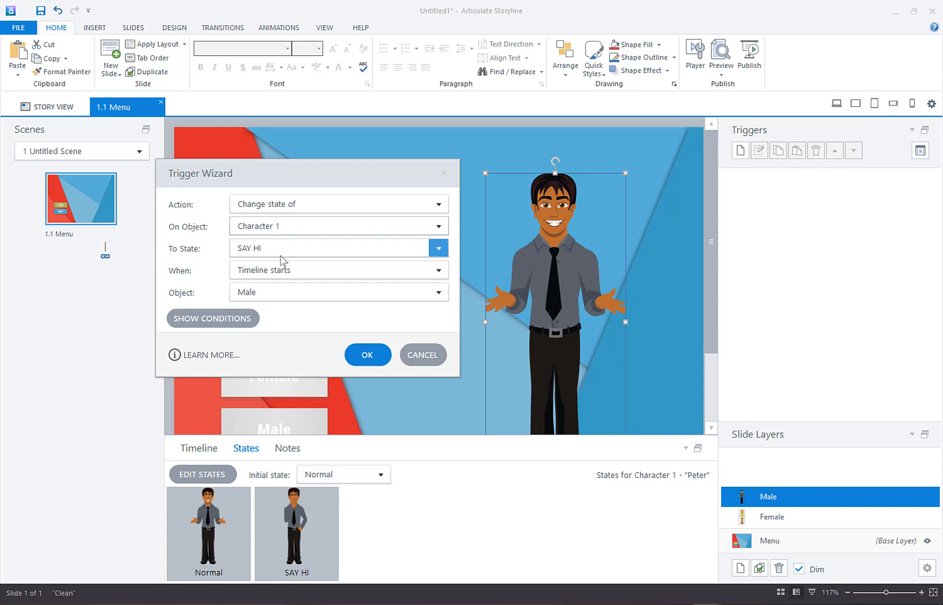
pyautogui.click(310, 252)
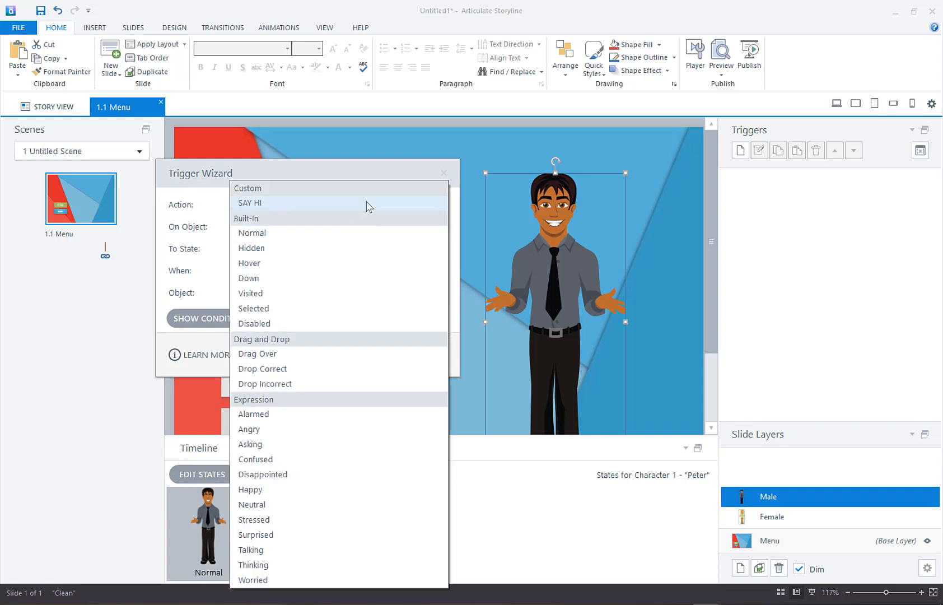
pyautogui.click(316, 204)
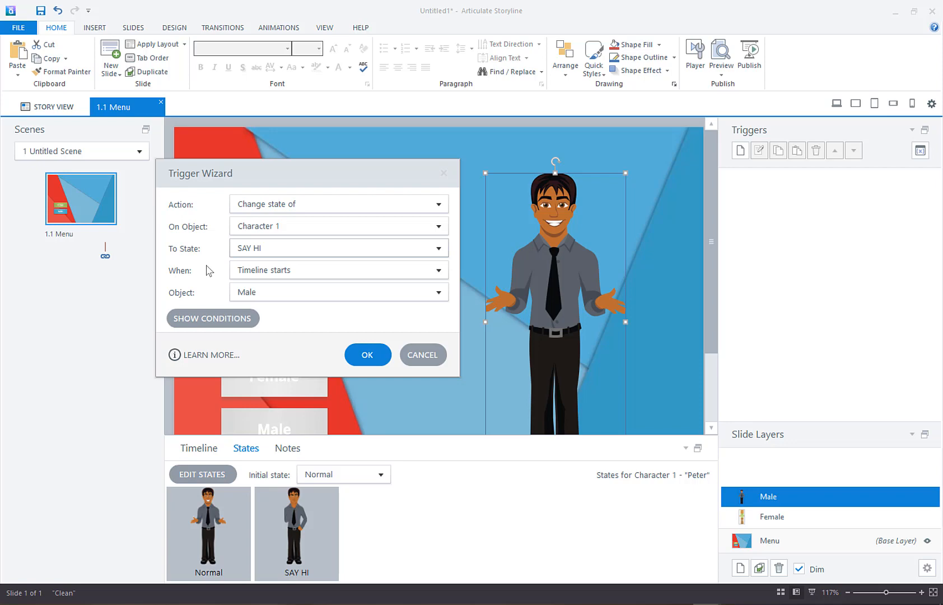
# Step: Set the male character's trigger to run when "Mouse hovers over" Character 1, and save it
pyautogui.click(274, 271)
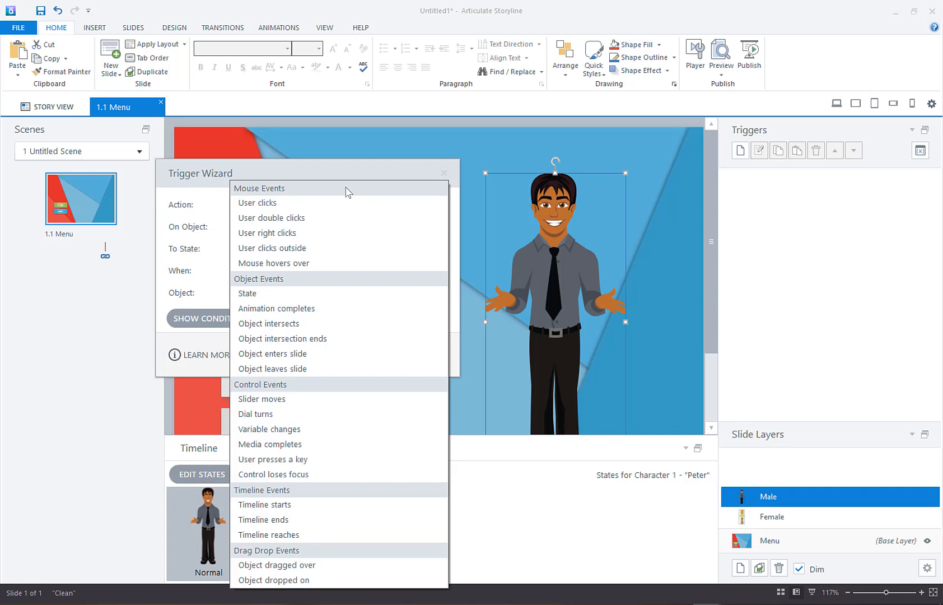
pyautogui.click(303, 264)
pyautogui.click(304, 270)
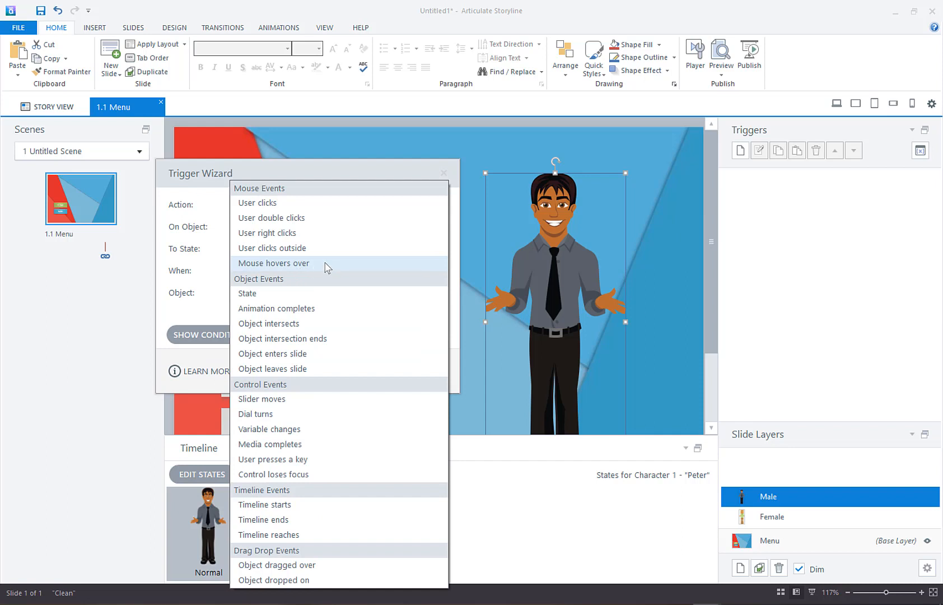
pyautogui.click(327, 268)
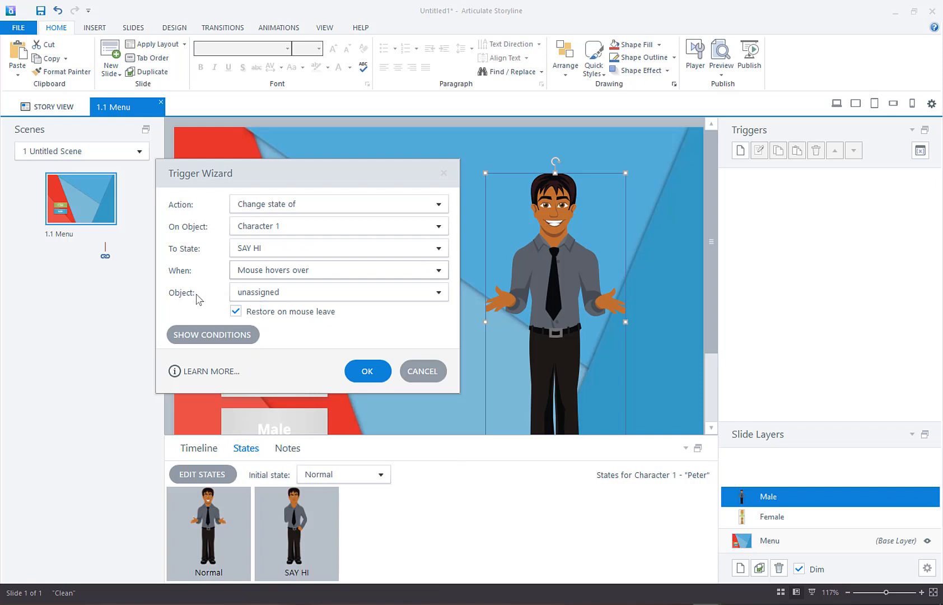
pyautogui.click(305, 294)
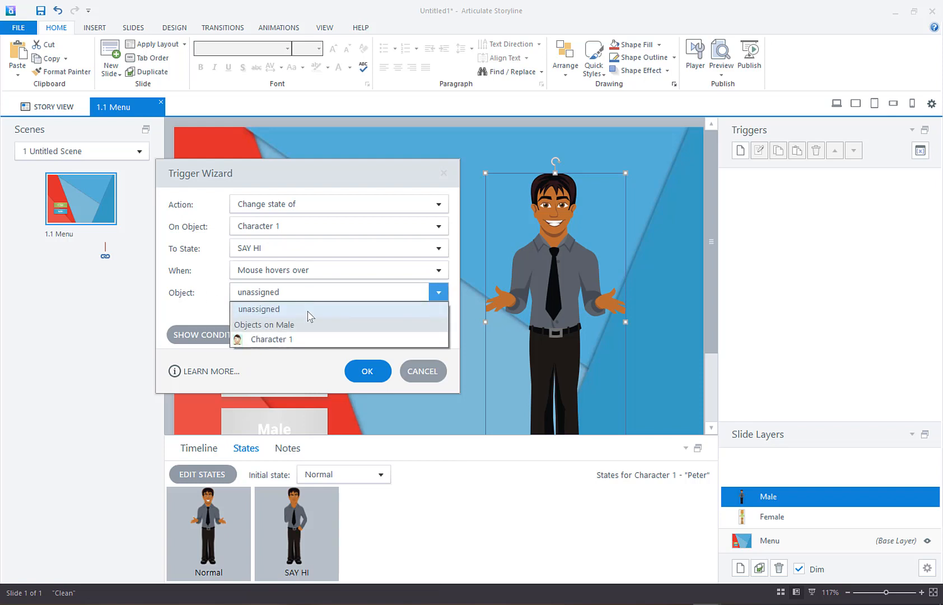
pyautogui.click(295, 340)
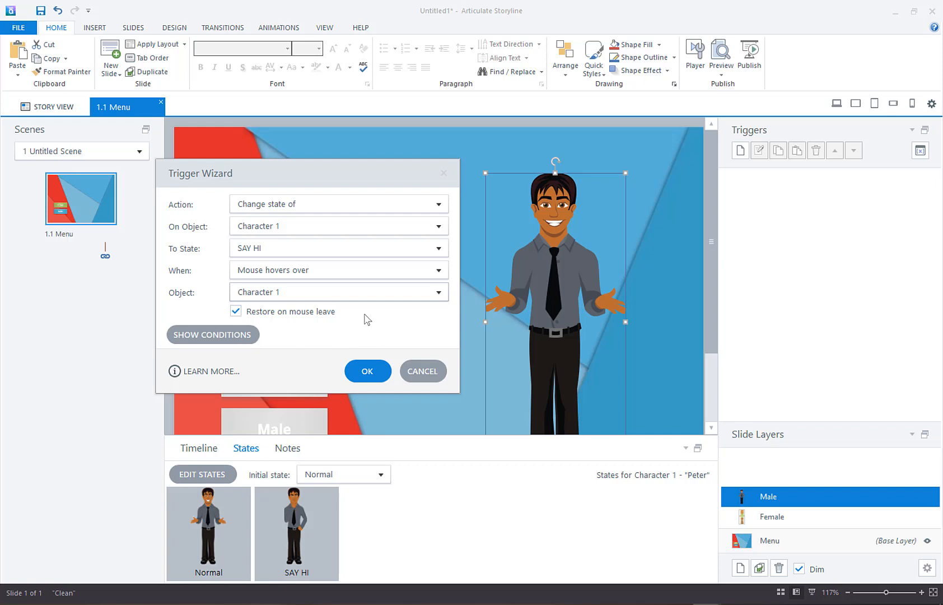
pyautogui.click(367, 373)
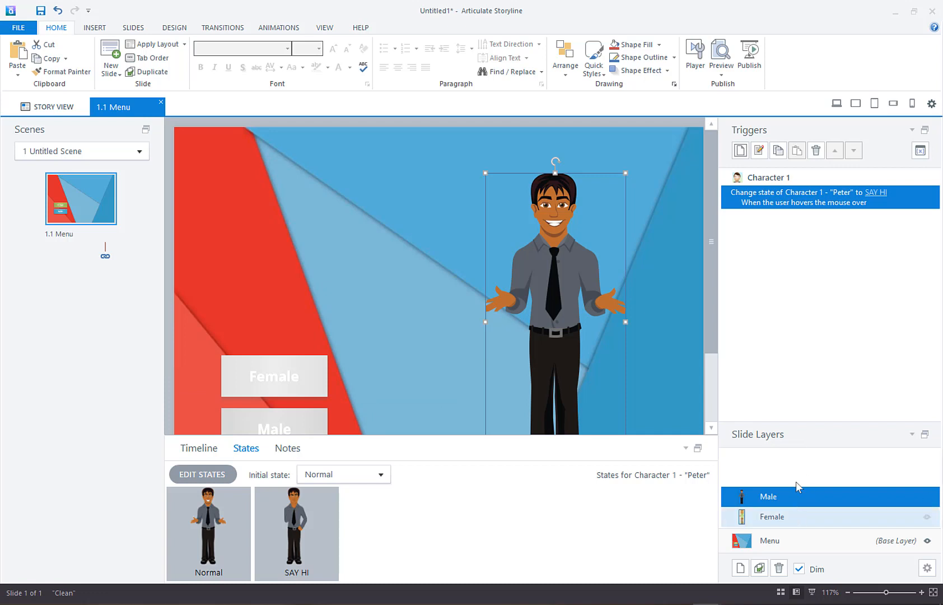
# Step: Create a trigger on the Female layer that changes the state of Character 1 to SAY HI
pyautogui.click(762, 518)
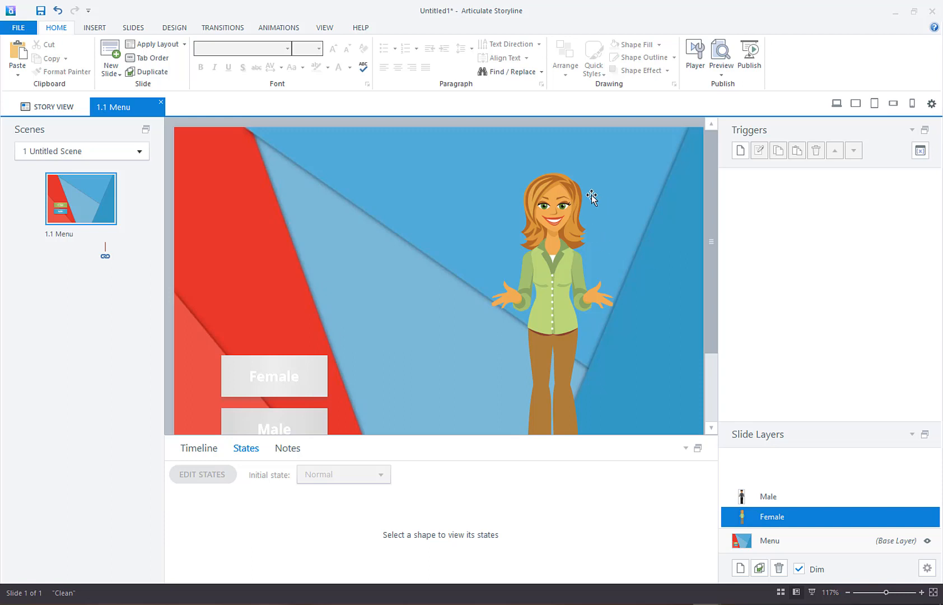
pyautogui.click(741, 151)
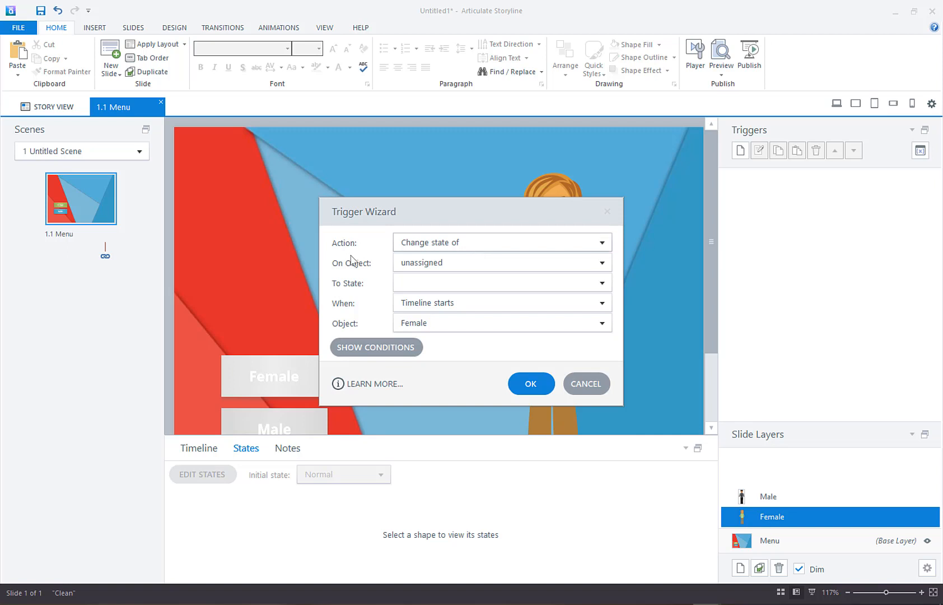
pyautogui.moveTo(430, 208); pyautogui.dragTo(303, 148)
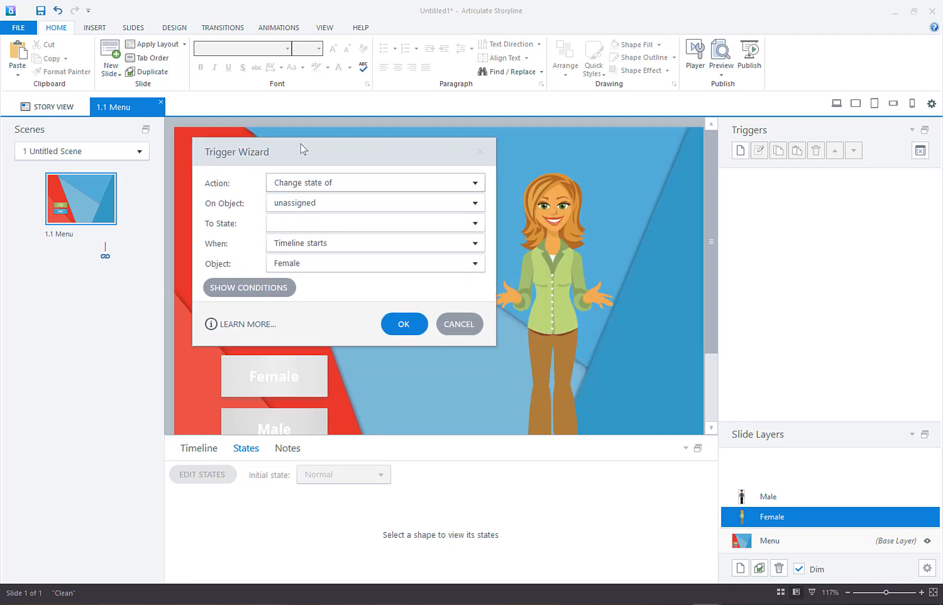
pyautogui.click(330, 204)
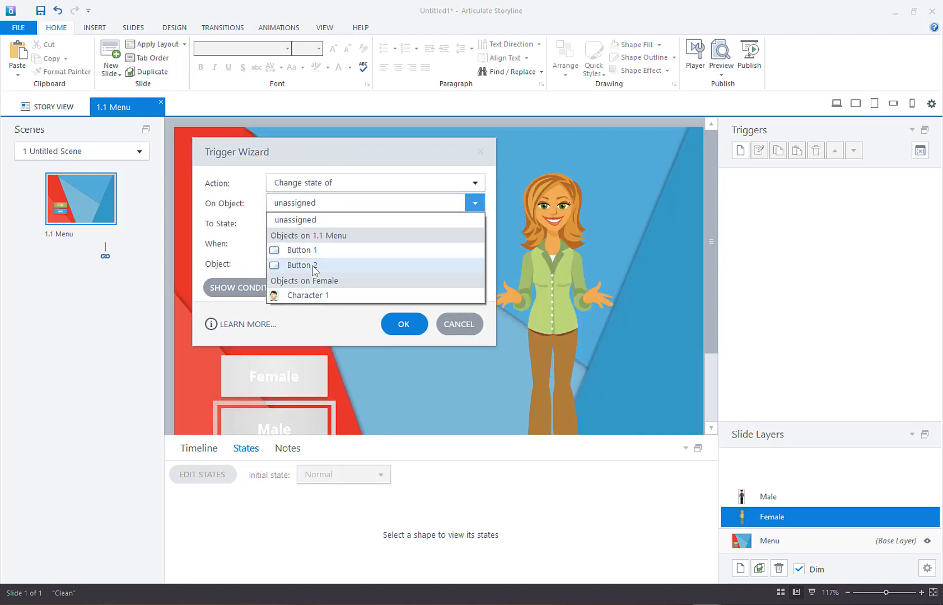
pyautogui.click(304, 295)
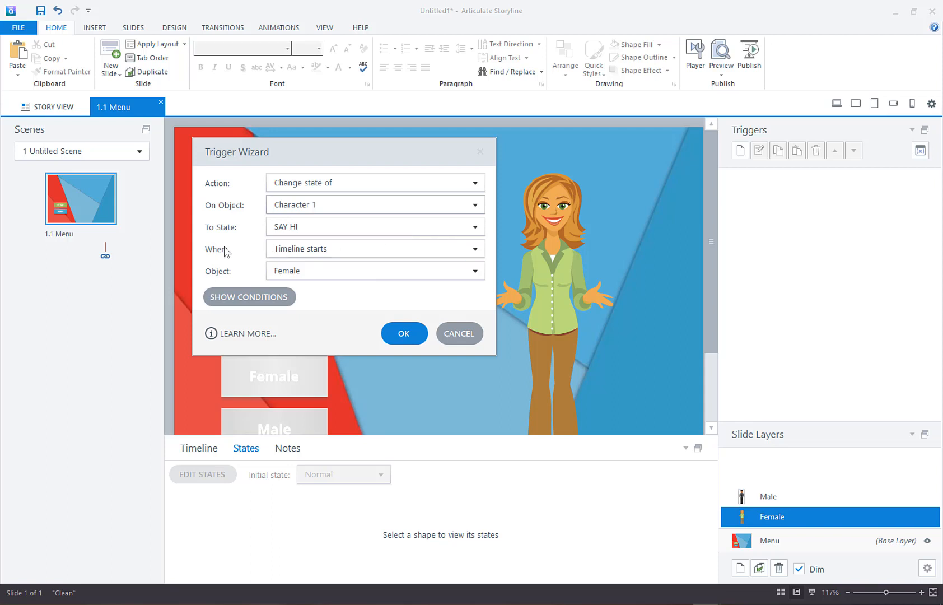
# Step: Set the female character's trigger to run when "Mouse hovers over" Character 1, and save it
pyautogui.click(292, 255)
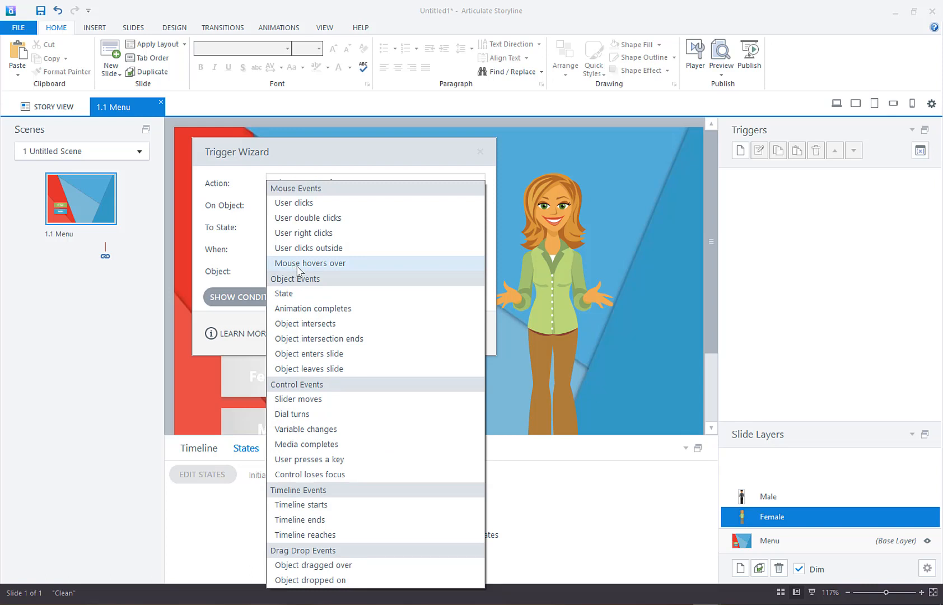
pyautogui.click(298, 267)
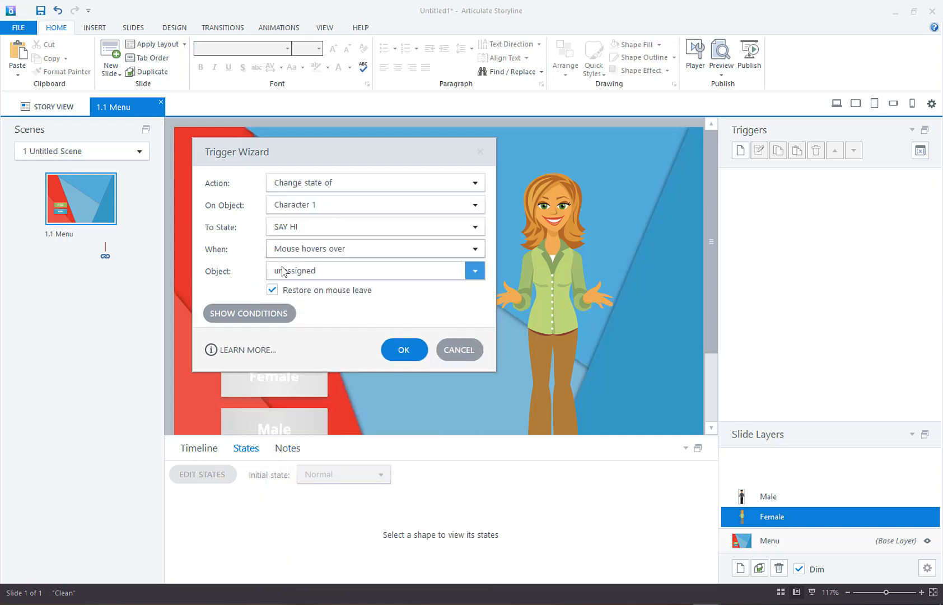
pyautogui.click(297, 274)
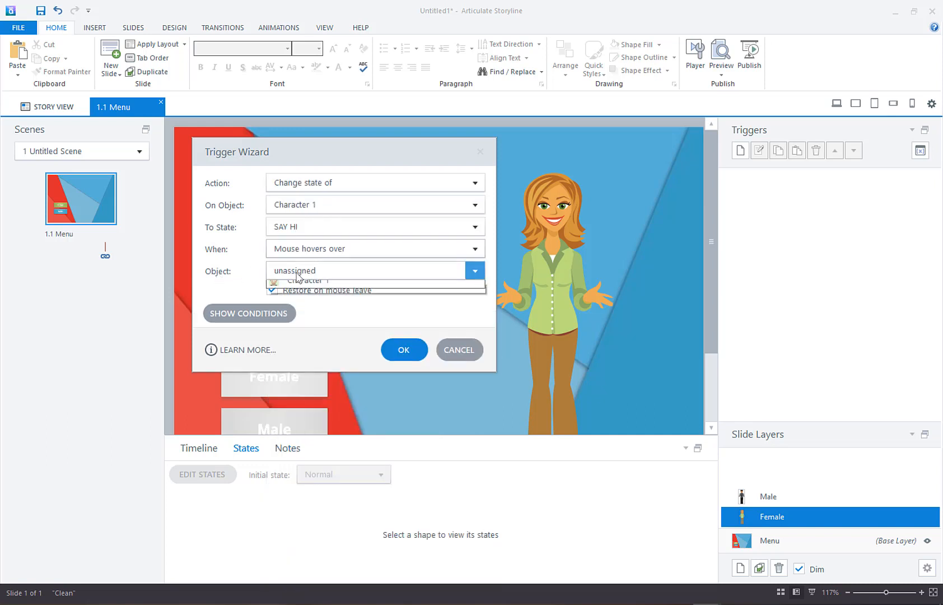
pyautogui.click(328, 319)
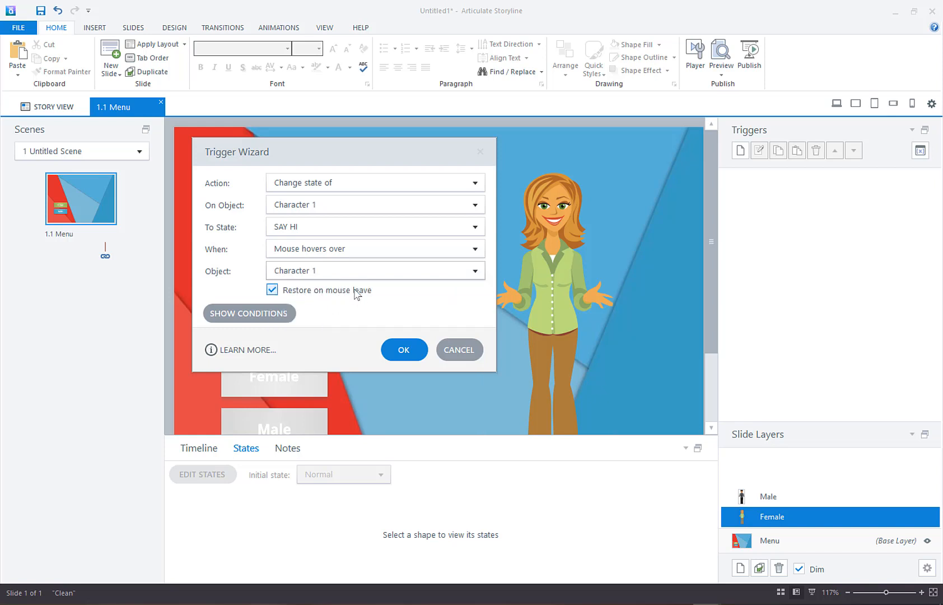
pyautogui.click(404, 352)
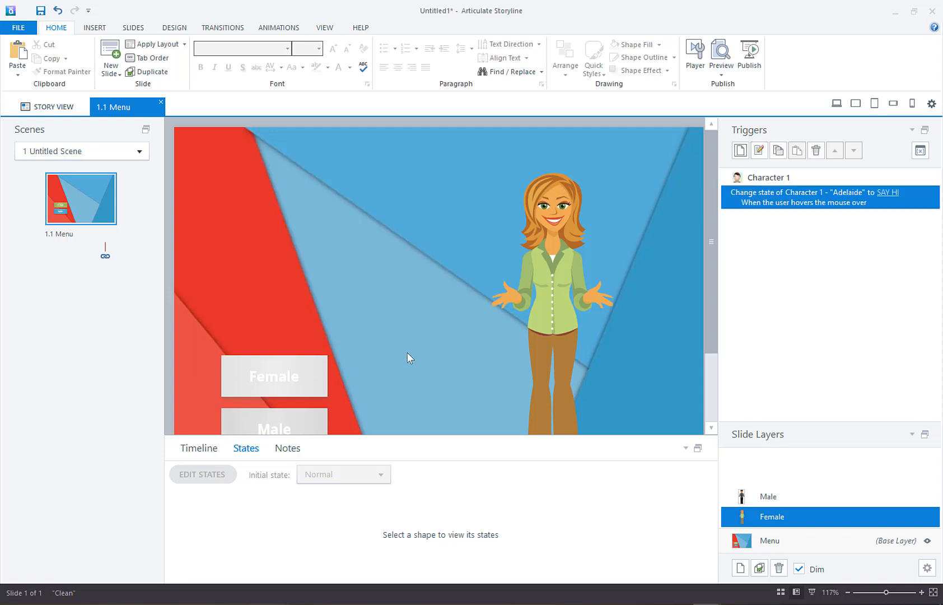
# Step: Preview this slide, test the Female and Male buttons with their characters' SAY HI states, and close the preview
pyautogui.click(721, 61)
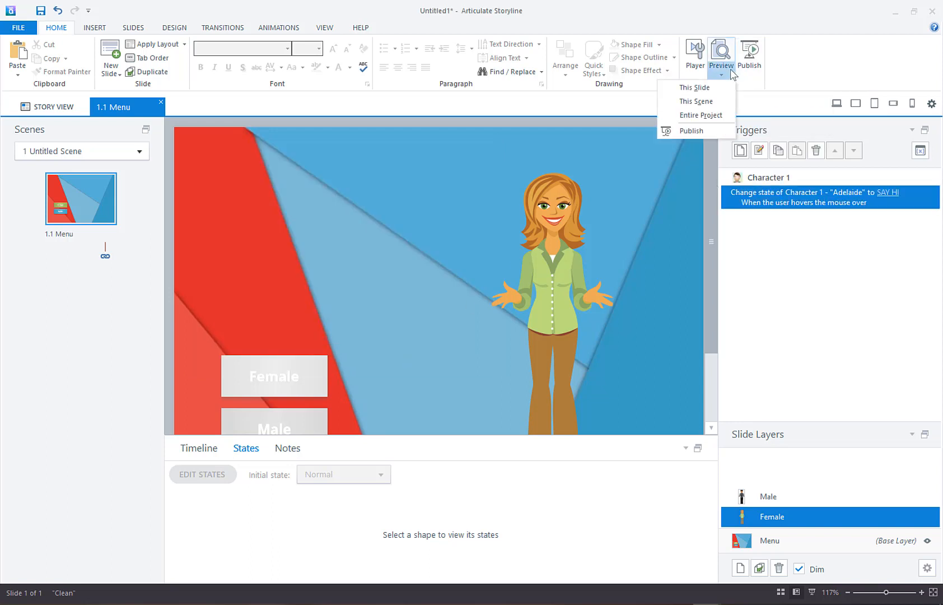
pyautogui.click(695, 88)
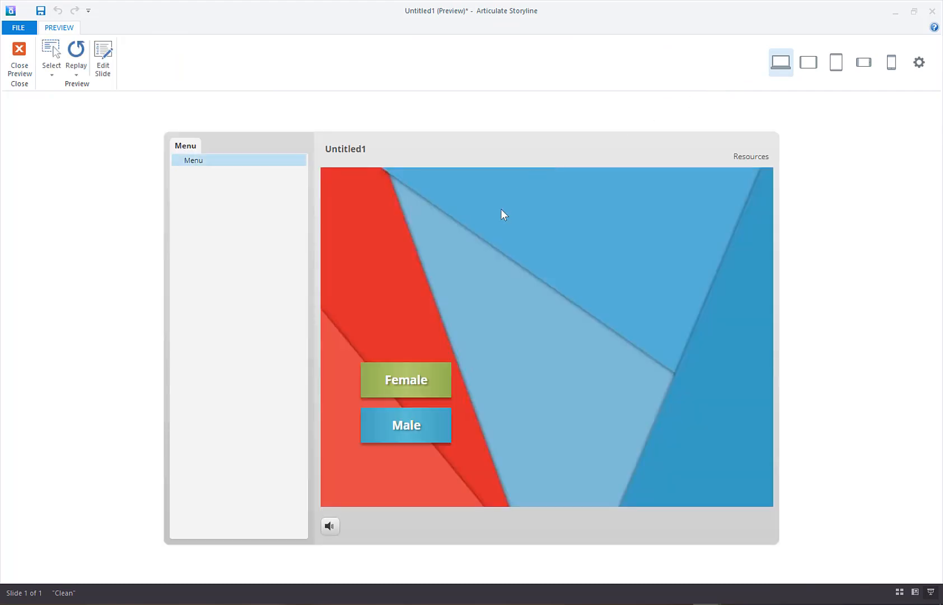
pyautogui.click(403, 395)
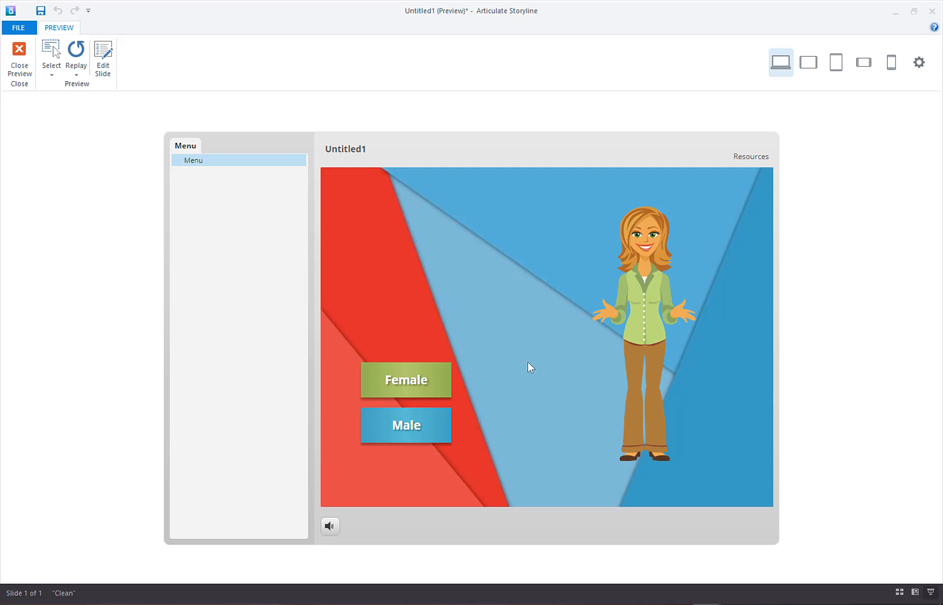
pyautogui.click(425, 433)
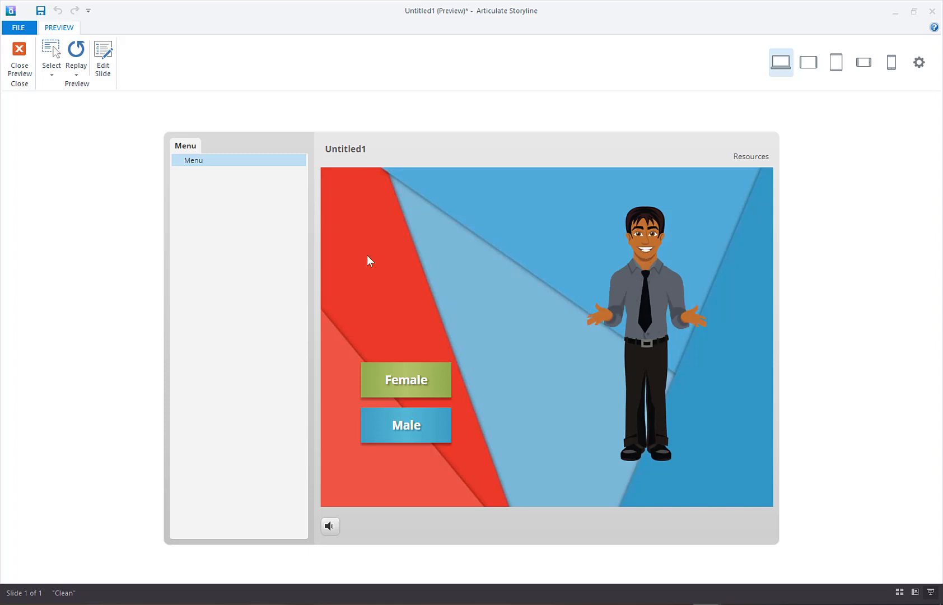
pyautogui.click(19, 58)
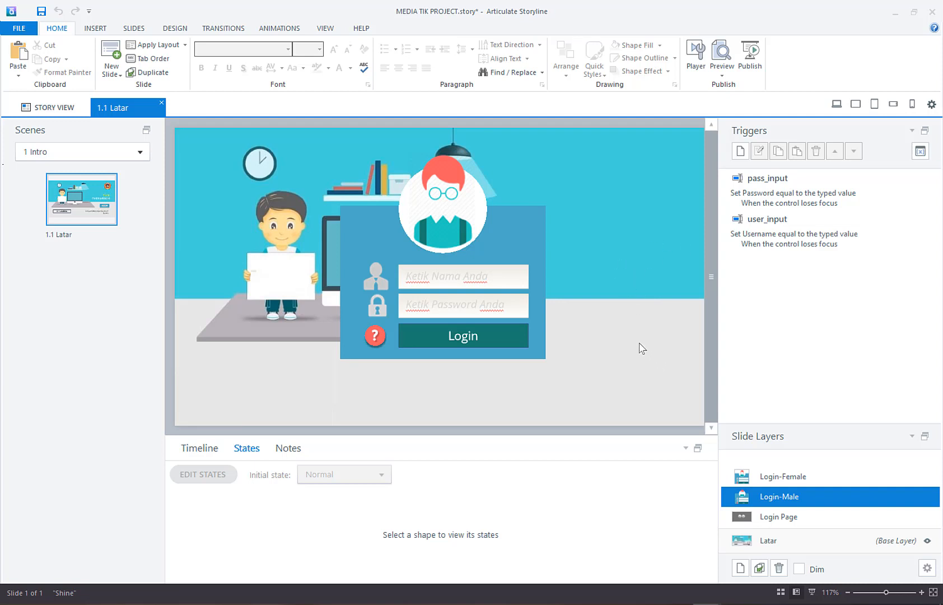
# Step: On the Login Page layer, add a trigger for the male avatar that changes the state of avatar_m to MALE-COLOR
pyautogui.click(791, 523)
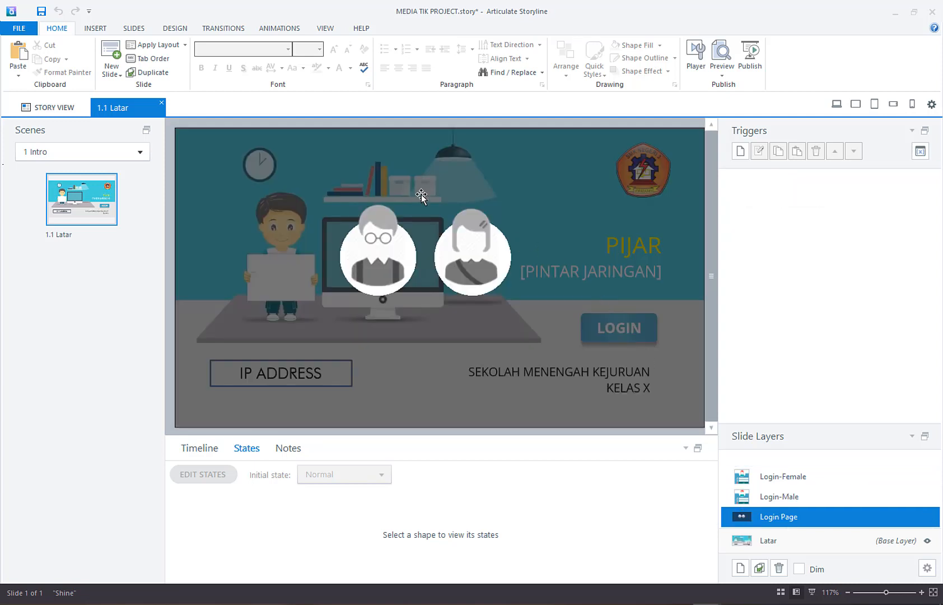
pyautogui.click(377, 220)
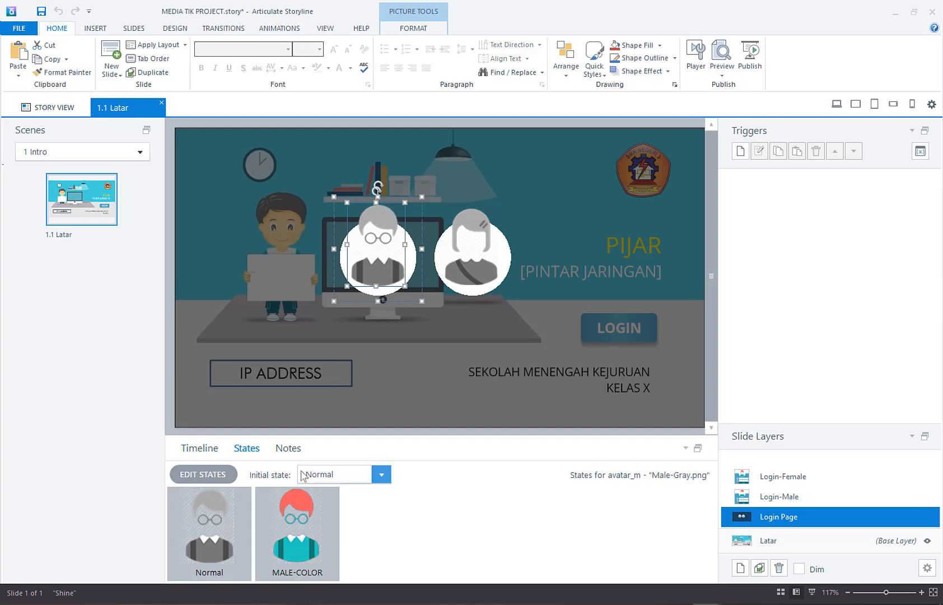
pyautogui.click(293, 541)
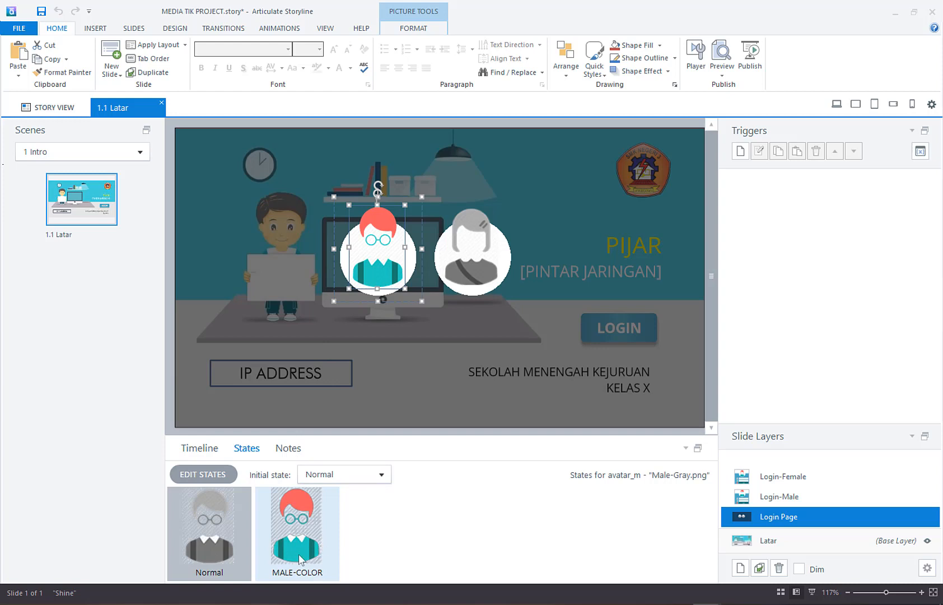
pyautogui.click(355, 549)
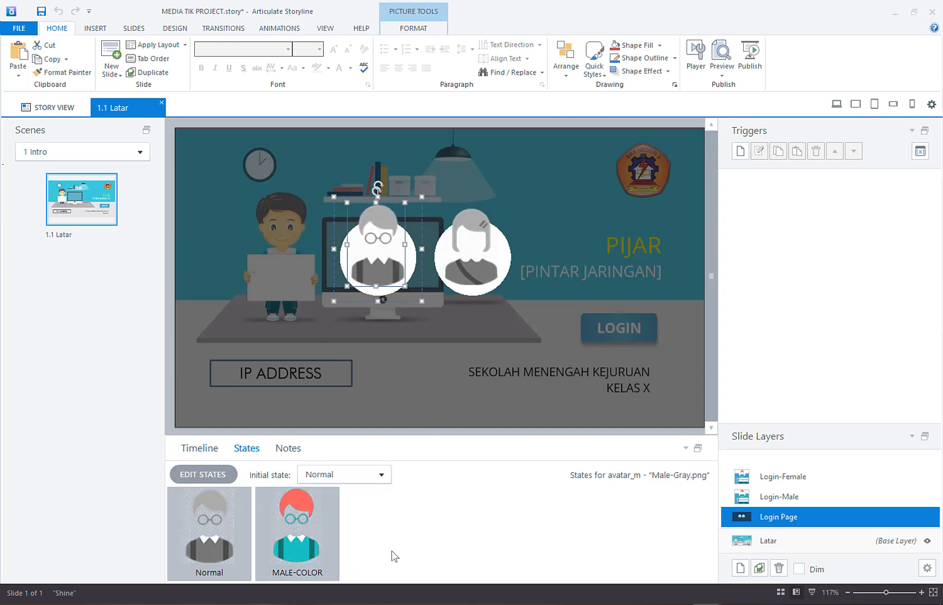
pyautogui.click(741, 151)
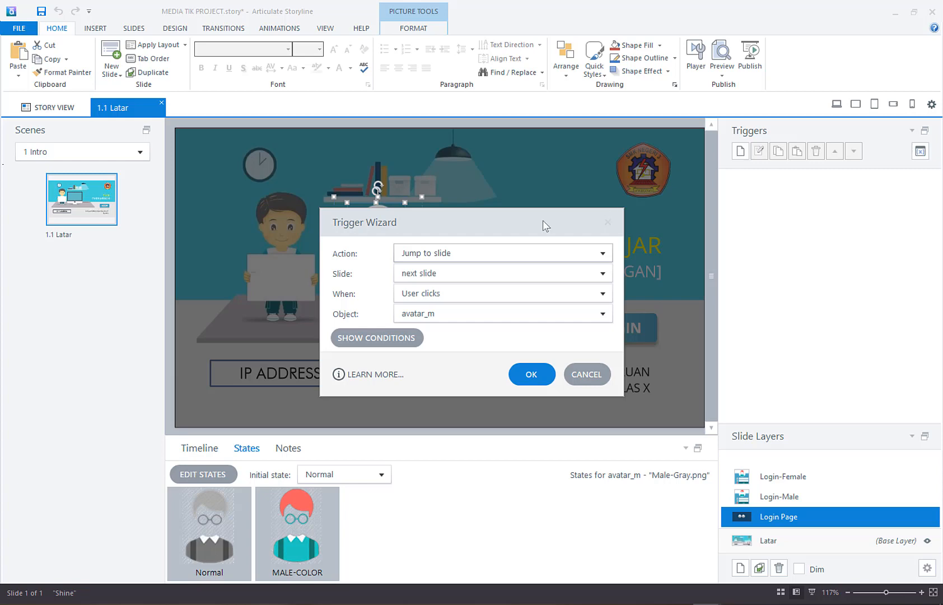
pyautogui.moveTo(543, 221); pyautogui.dragTo(659, 171)
pyautogui.click(638, 197)
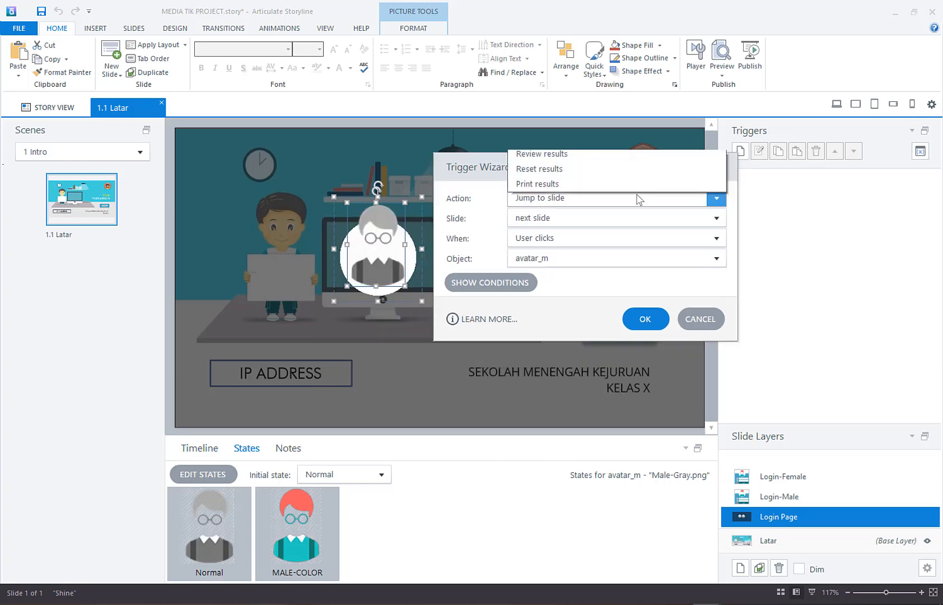
pyautogui.click(640, 174)
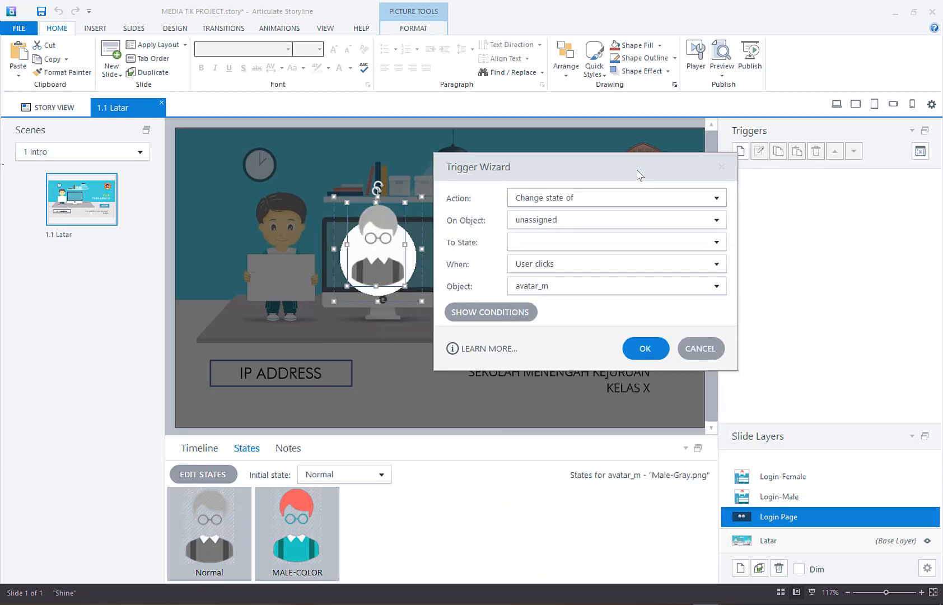
pyautogui.click(564, 222)
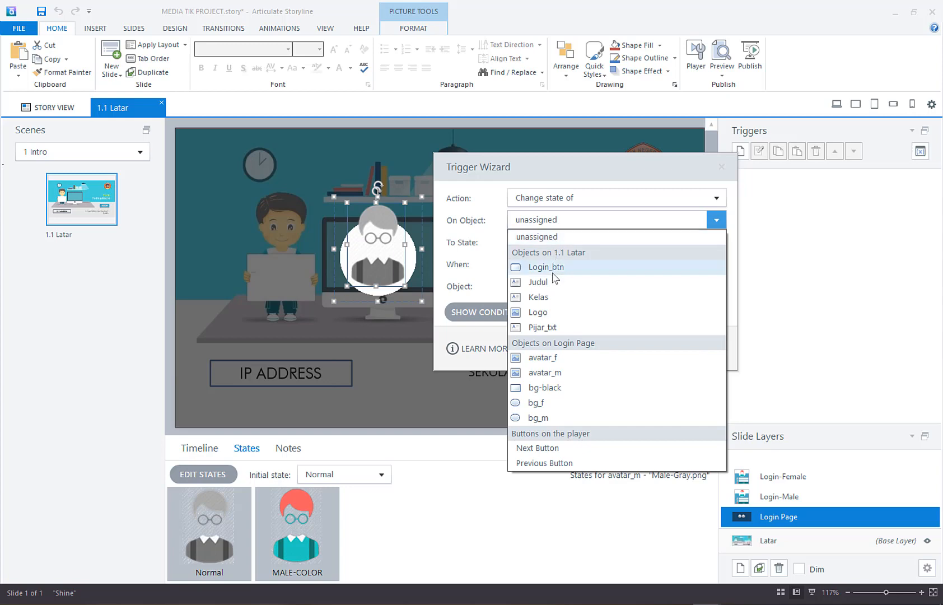
pyautogui.click(557, 372)
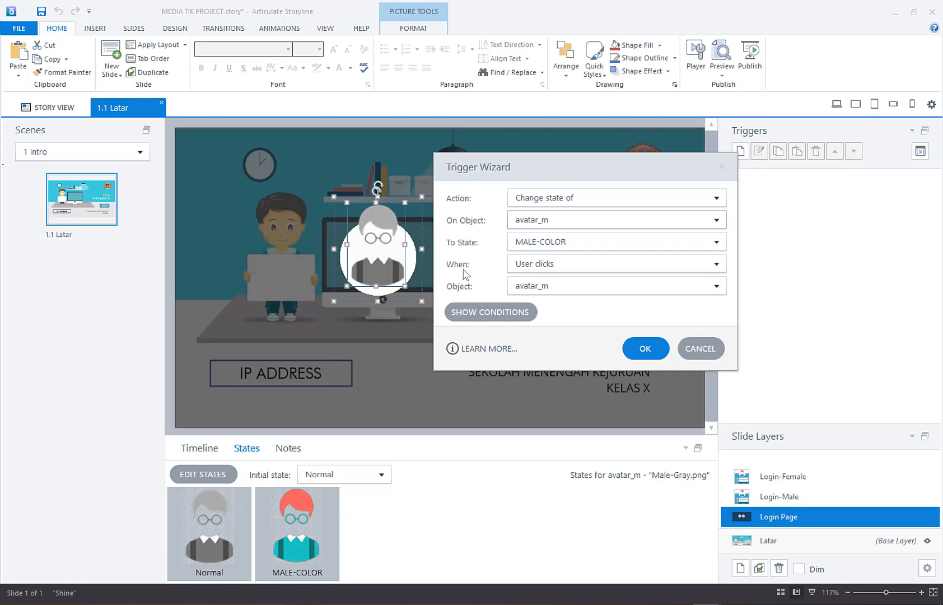
# Step: Set the avatar_m trigger to run when "Mouse hovers over" the male avatar, and save it
pyautogui.click(565, 264)
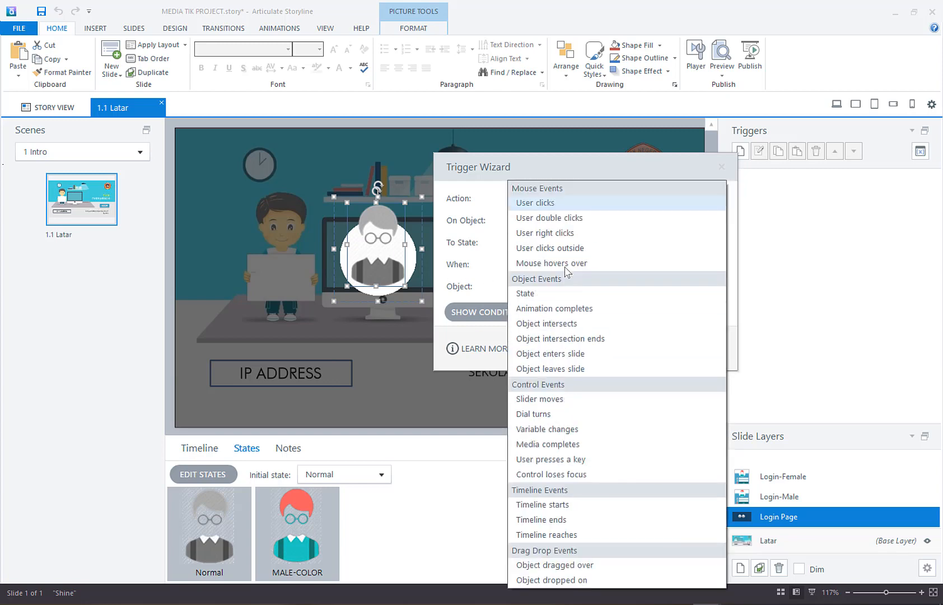
pyautogui.click(569, 265)
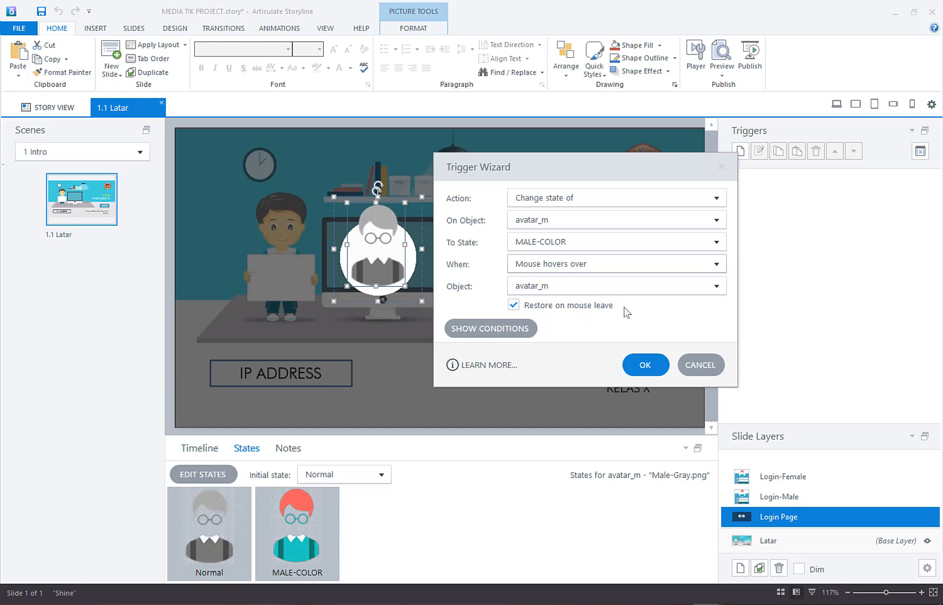
pyautogui.click(646, 364)
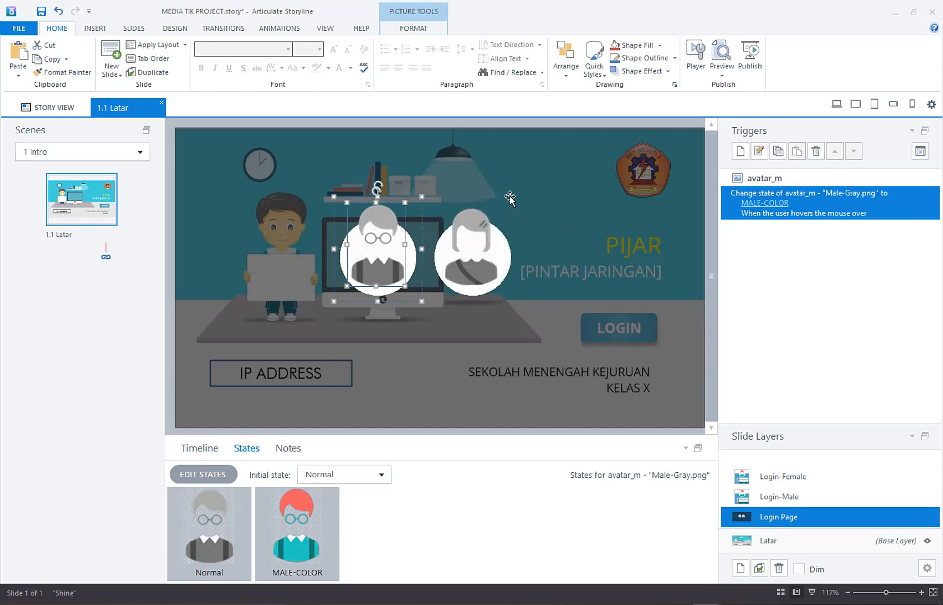
# Step: Add a trigger for the female avatar on the Login Page layer that changes the state of avatar_f to FEMALE-COLOR
pyautogui.click(473, 215)
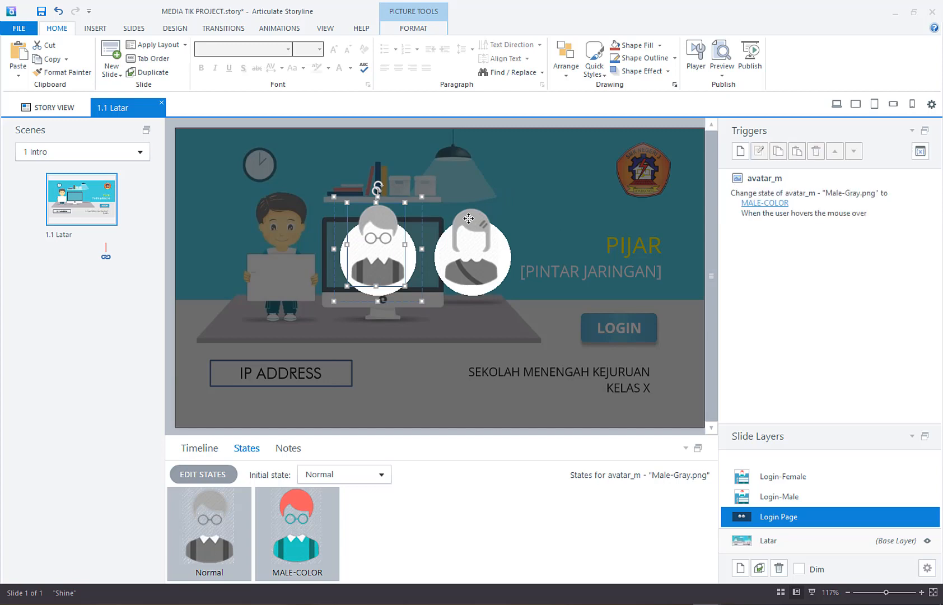
pyautogui.click(469, 219)
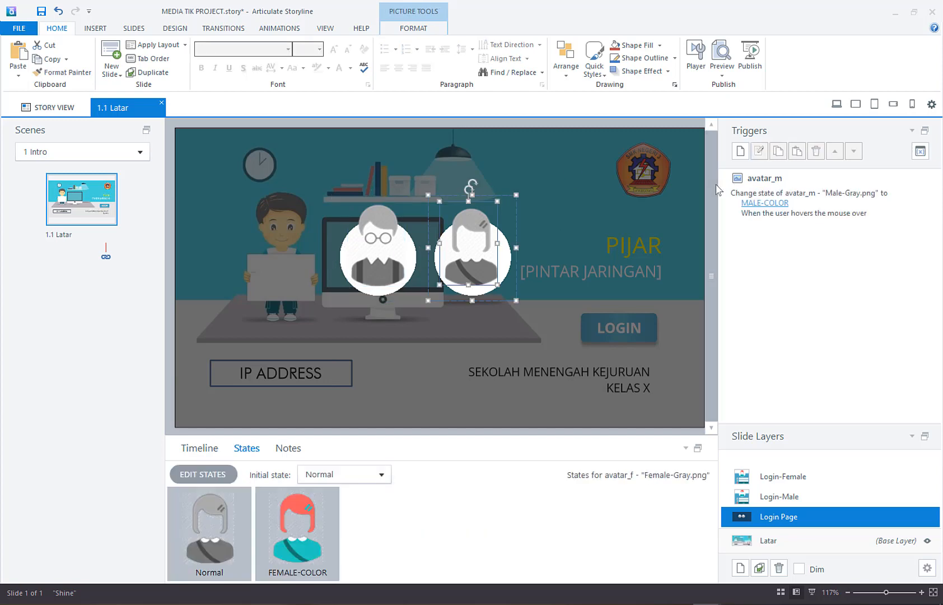
pyautogui.click(745, 153)
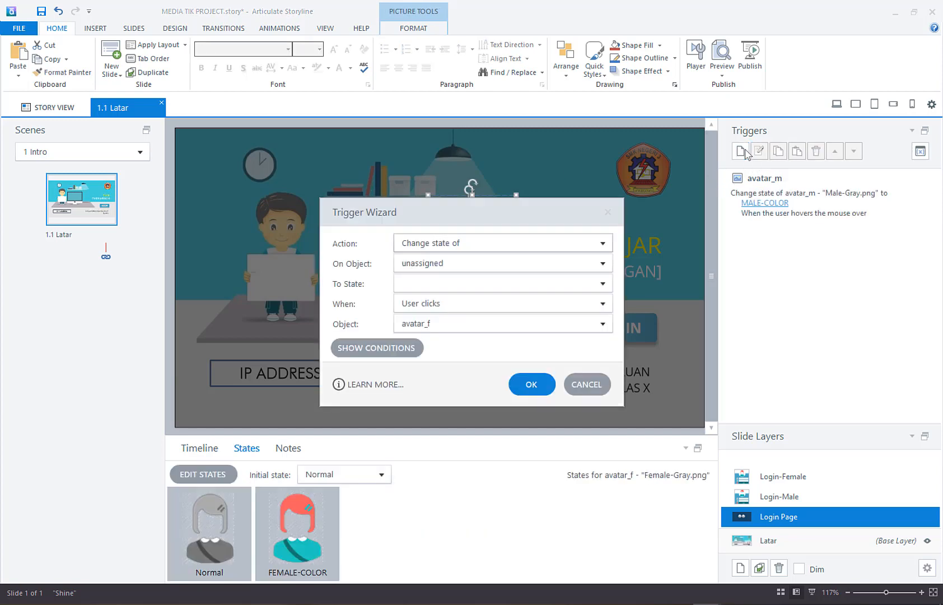
pyautogui.moveTo(527, 215); pyautogui.dragTo(486, 329)
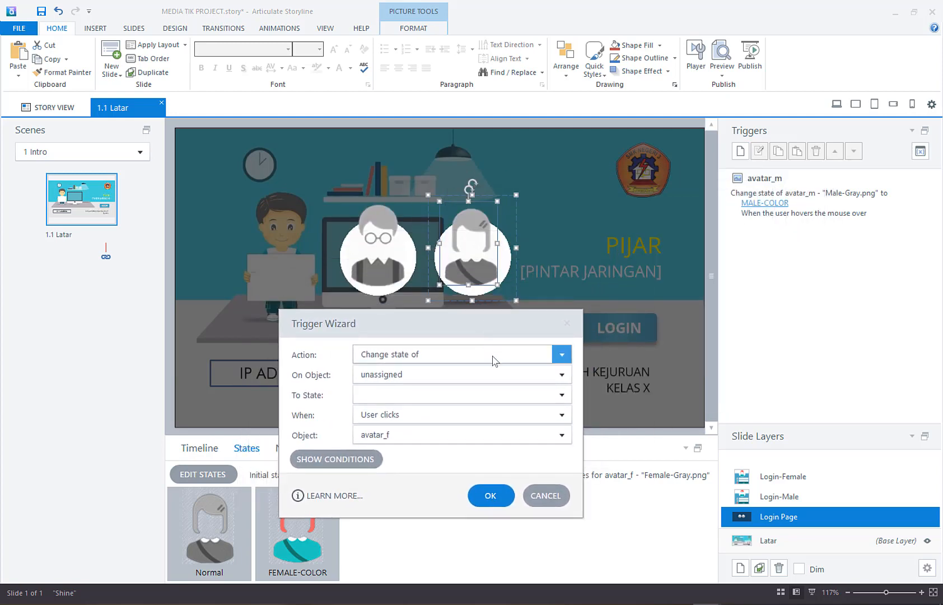
pyautogui.click(468, 382)
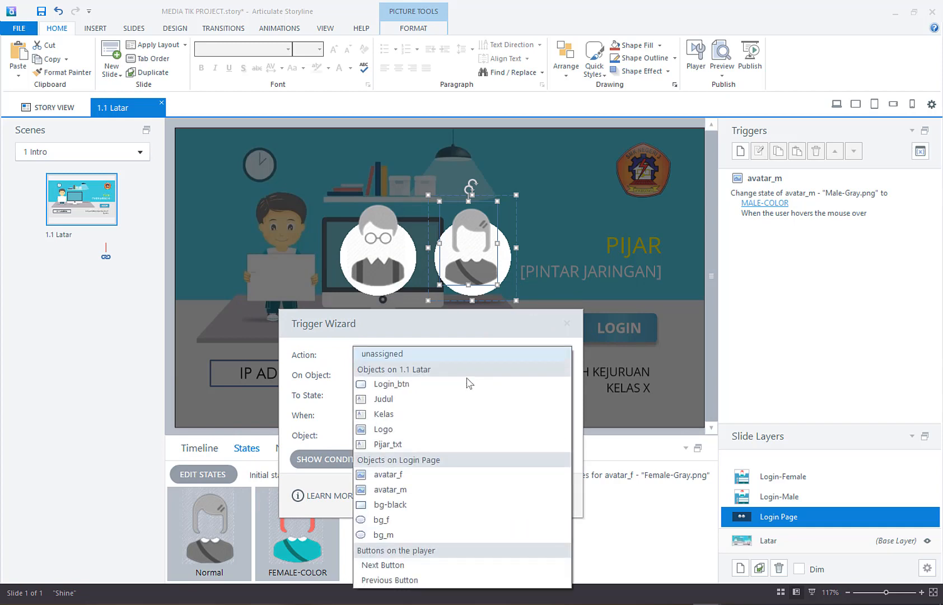
pyautogui.click(425, 478)
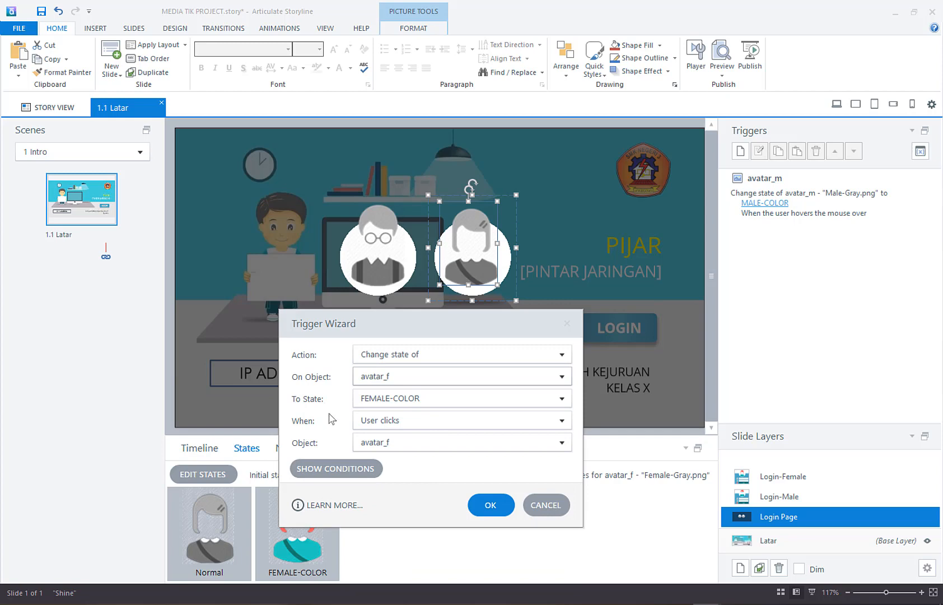
# Step: Set the avatar_f trigger to run when "Mouse hovers over" the female avatar, and save it
pyautogui.moveTo(398, 327); pyautogui.dragTo(458, 316)
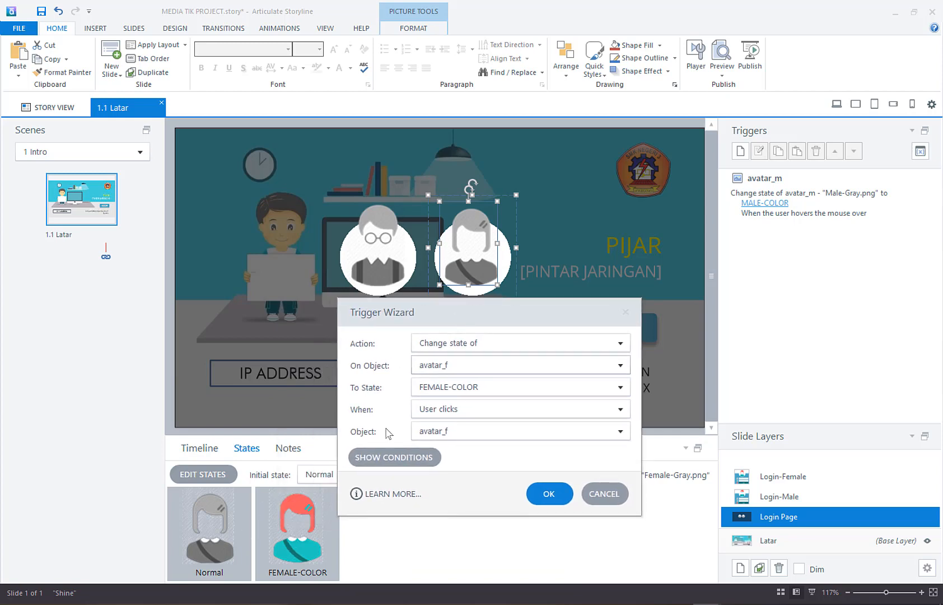
pyautogui.click(439, 411)
pyautogui.click(491, 263)
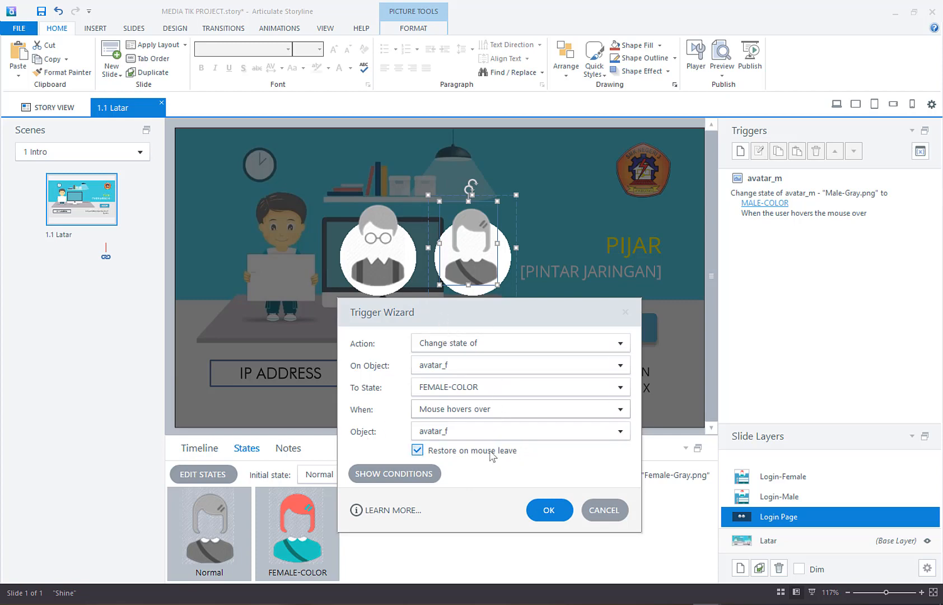
pyautogui.click(550, 510)
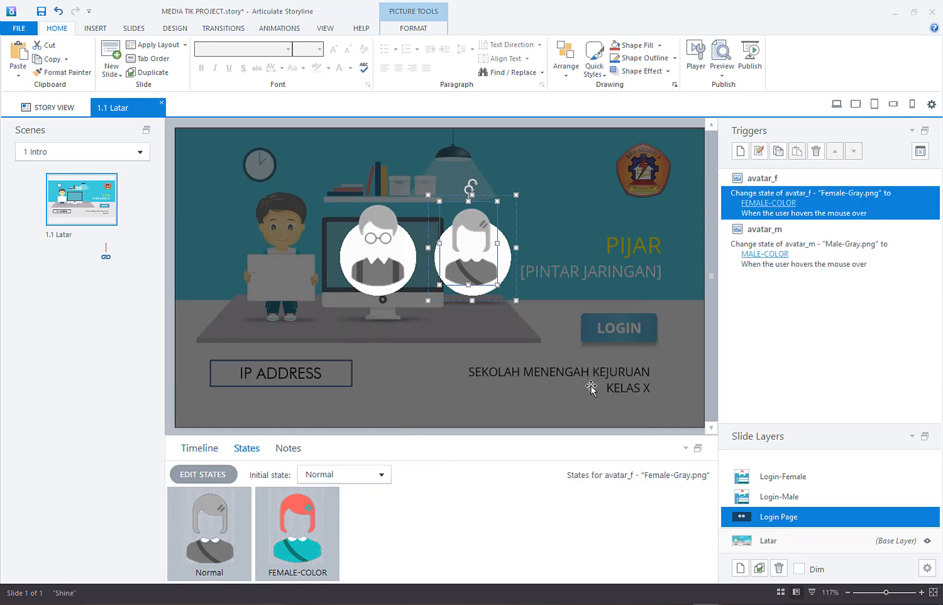
# Step: On the Login-Male layer, add a trigger for the Login button that changes the state of that layer's Login_btn to LOGIN-ORANGE
pyautogui.click(817, 499)
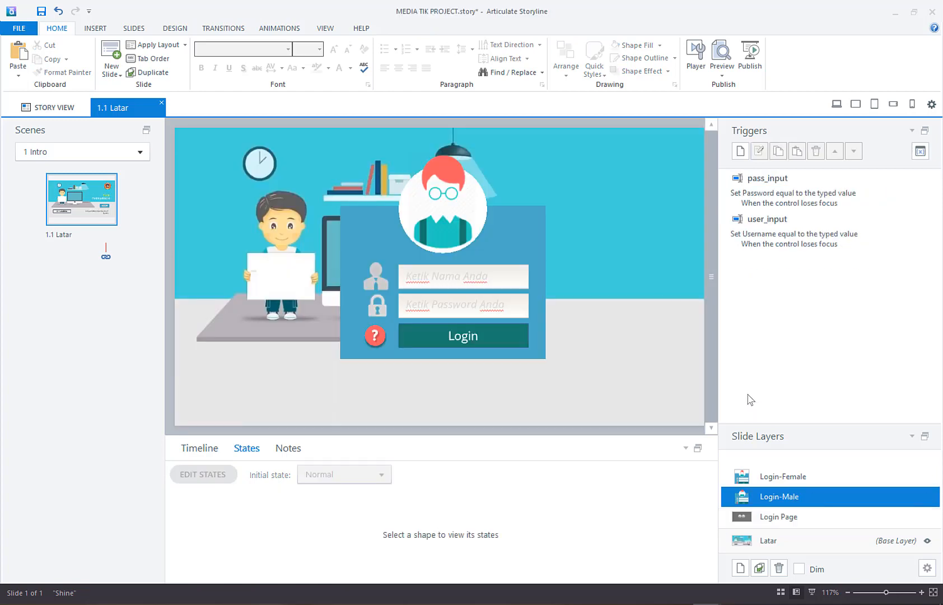
pyautogui.click(526, 329)
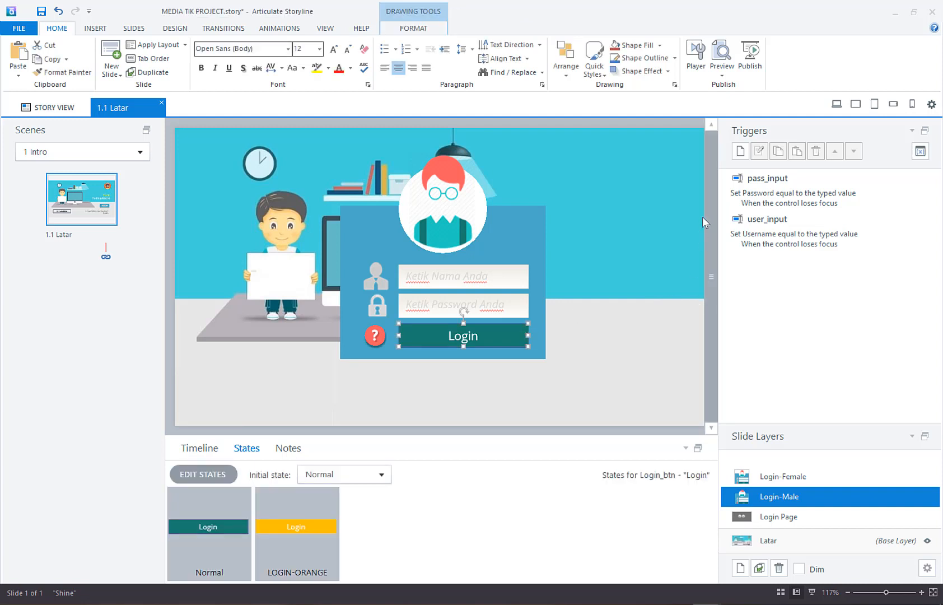
pyautogui.click(742, 152)
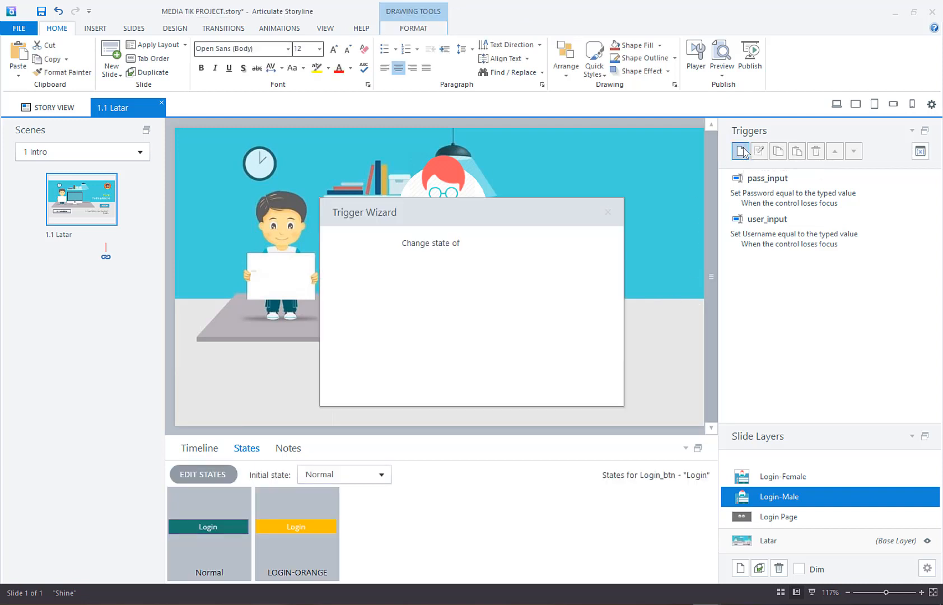
pyautogui.moveTo(552, 214); pyautogui.dragTo(599, 362)
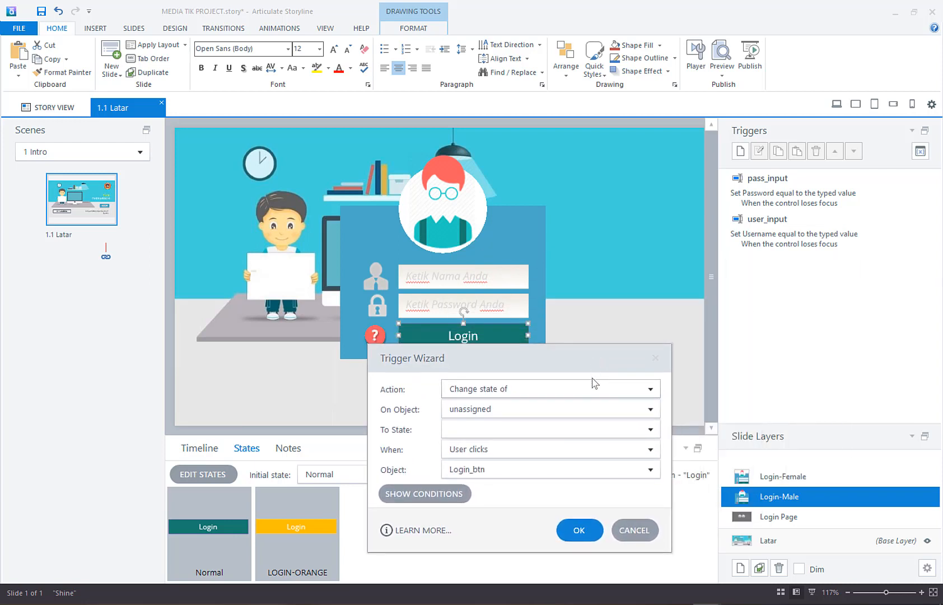
pyautogui.click(583, 407)
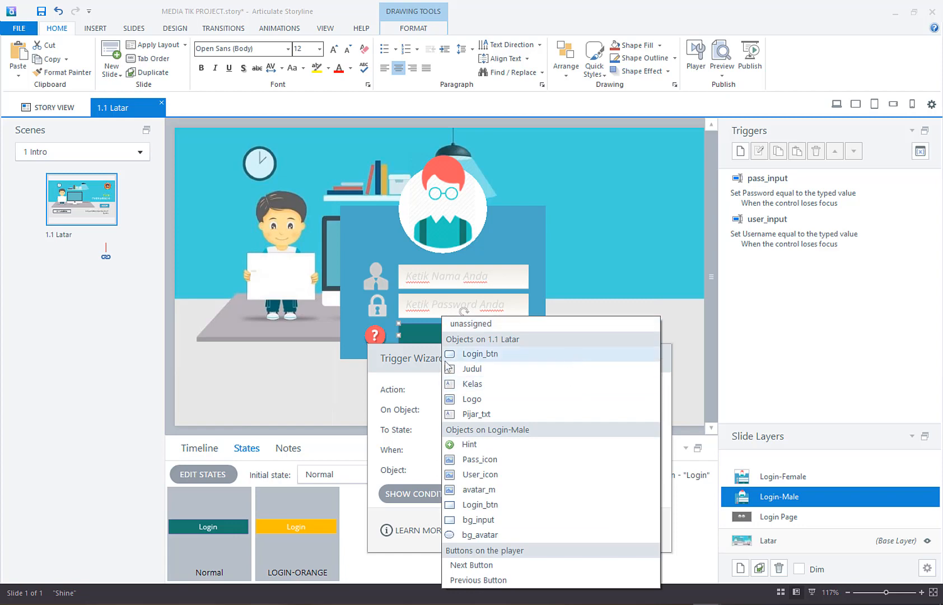
pyautogui.click(404, 364)
pyautogui.moveTo(403, 363); pyautogui.dragTo(67, 235)
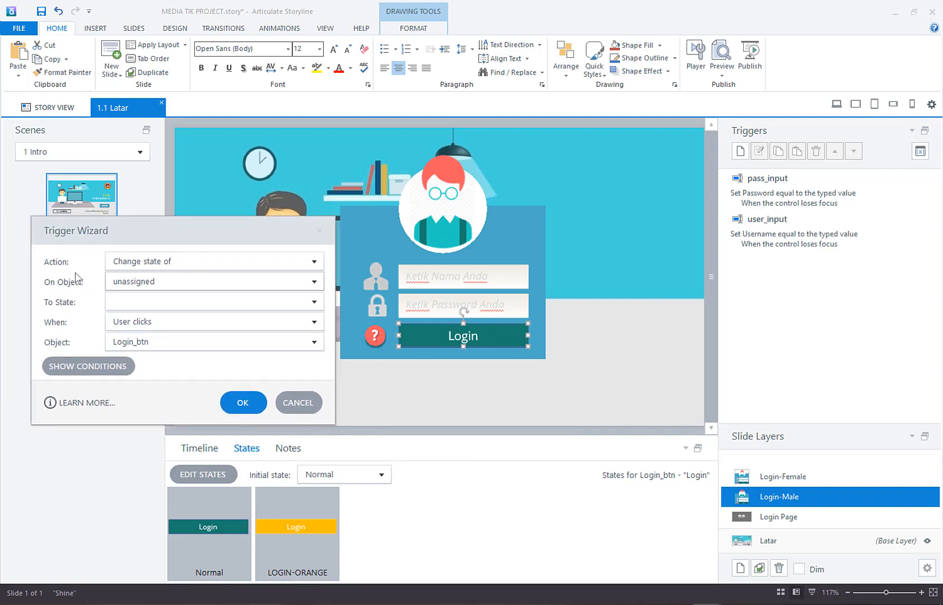
pyautogui.click(141, 281)
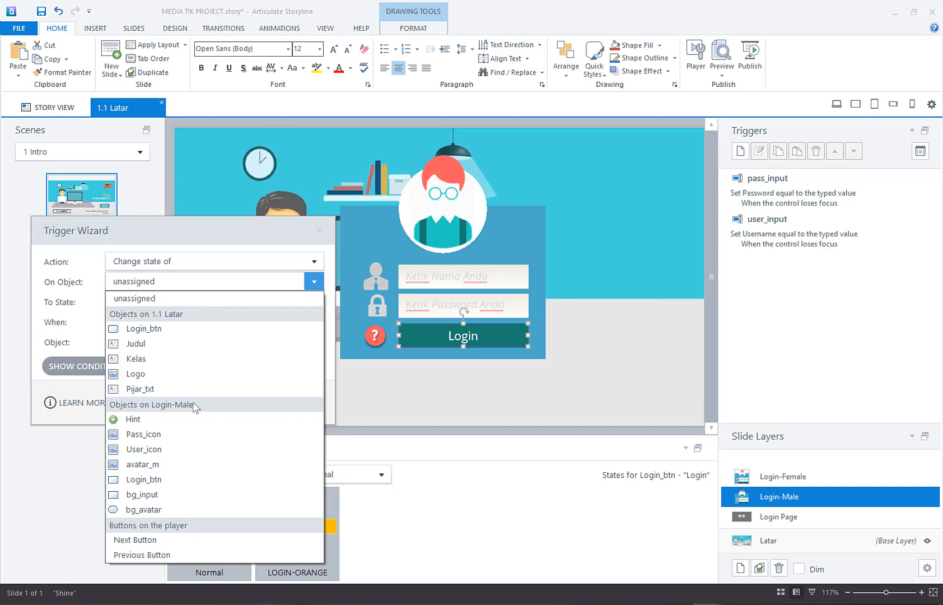
pyautogui.click(192, 480)
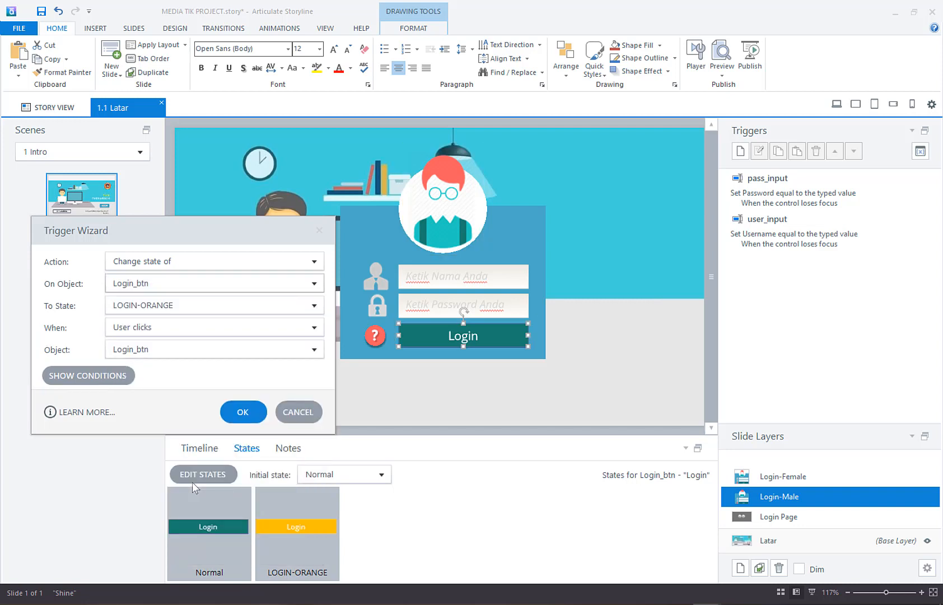
# Step: Set the Login-Male layer's Login_btn trigger to run when "Mouse hovers over" the button, and save it
pyautogui.click(266, 333)
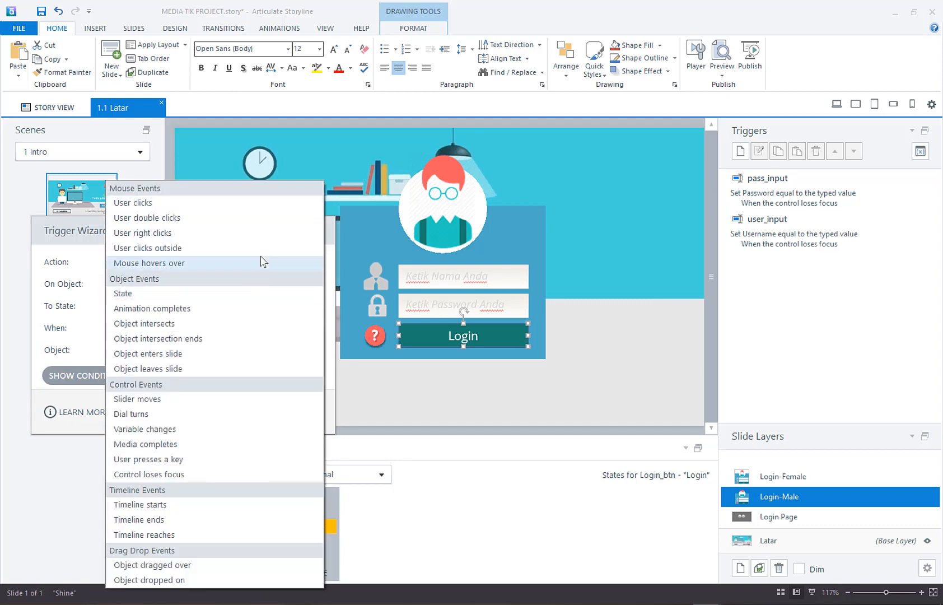
pyautogui.click(259, 267)
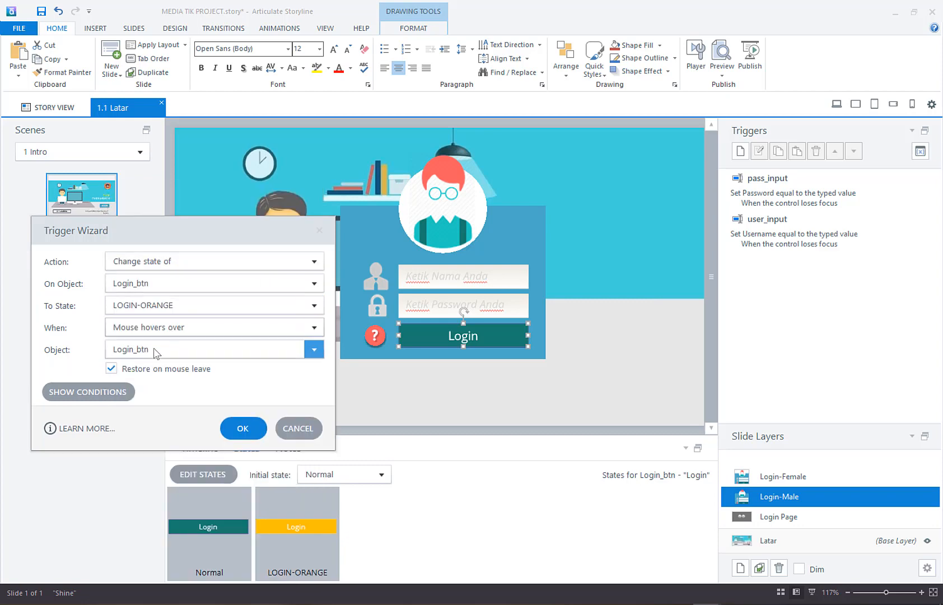
pyautogui.click(243, 428)
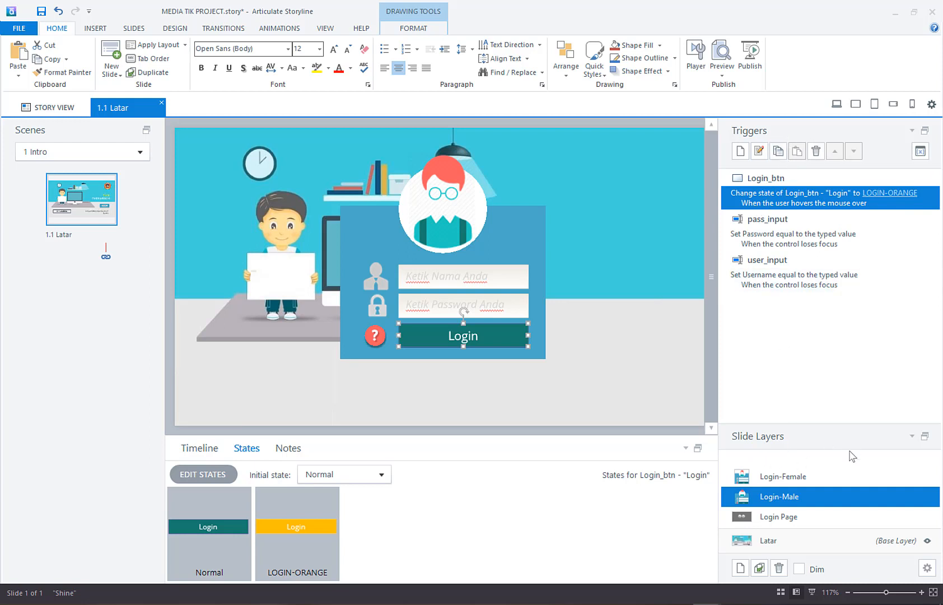
# Step: On the Login-Female layer, add a trigger for the Login button that changes the state of that layer's Login_btn to LOGIN-ORANGE
pyautogui.click(827, 478)
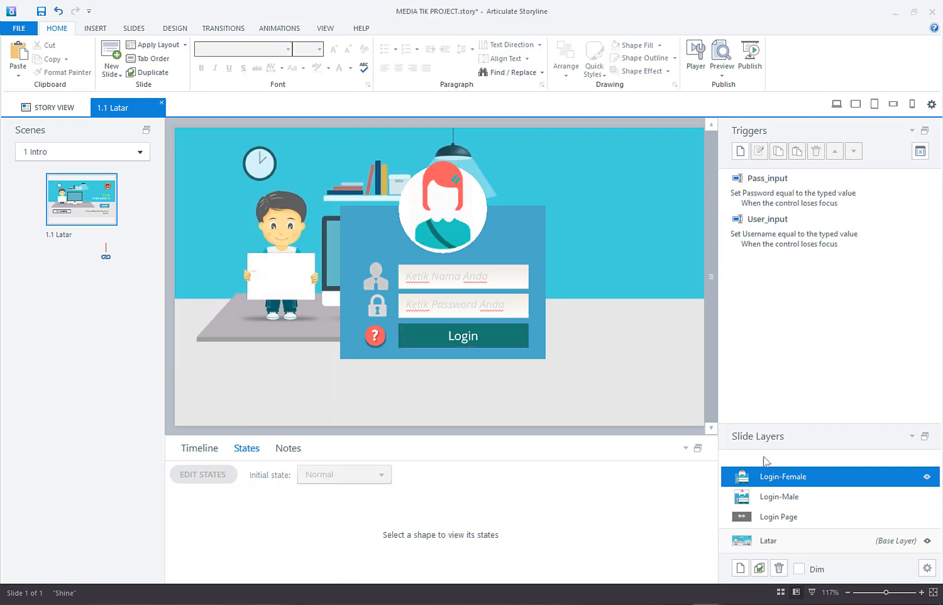
pyautogui.click(524, 331)
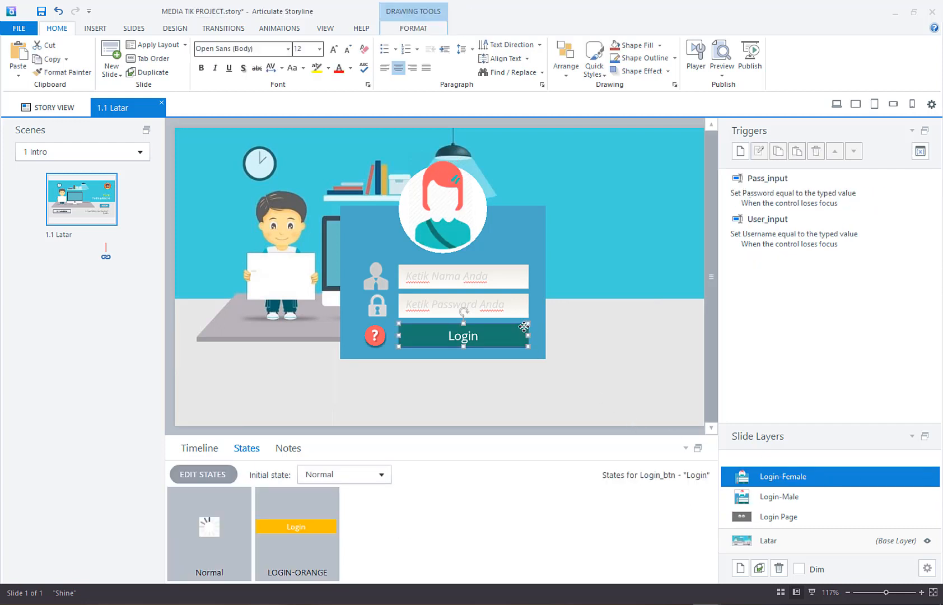
pyautogui.click(741, 150)
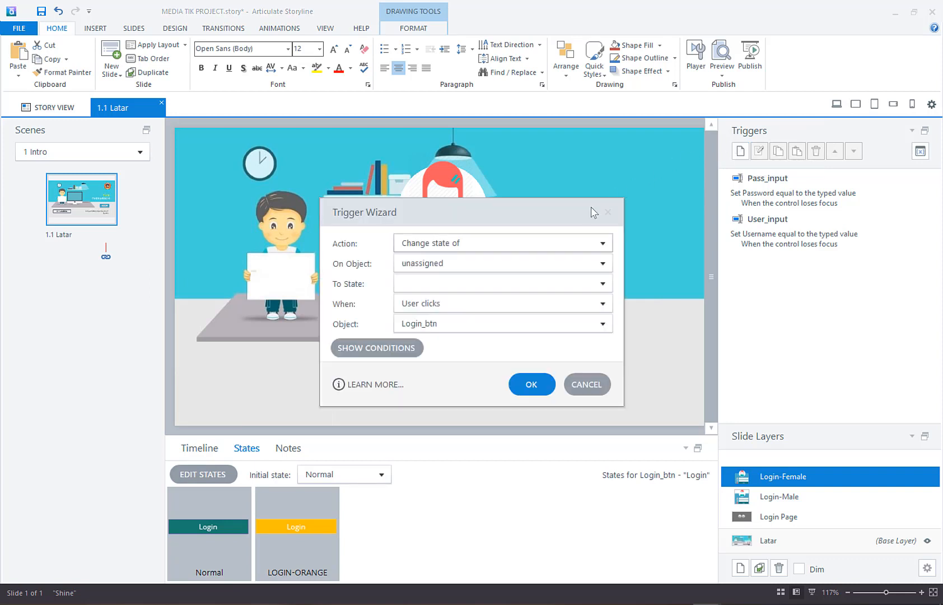
pyautogui.moveTo(569, 214); pyautogui.dragTo(808, 282)
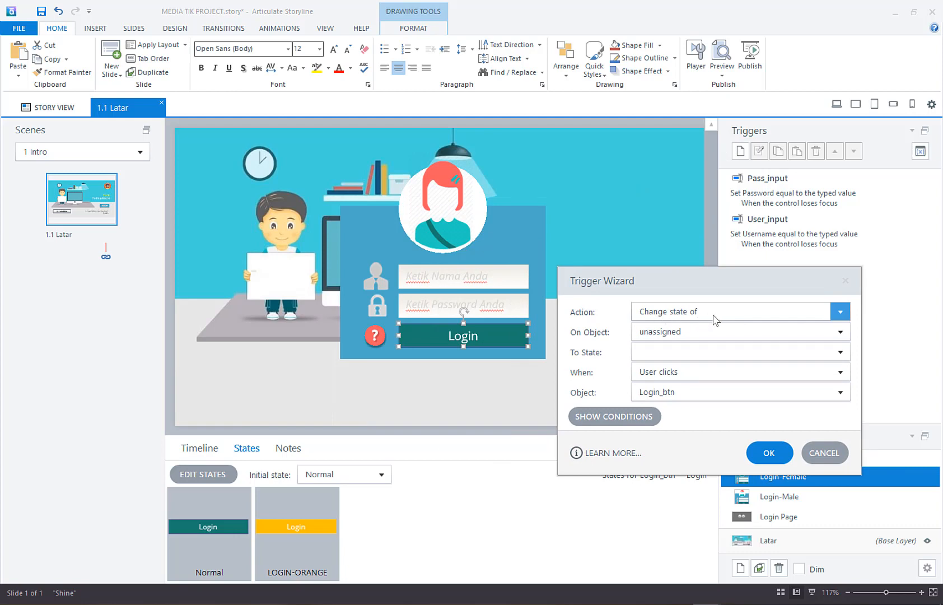
pyautogui.click(727, 339)
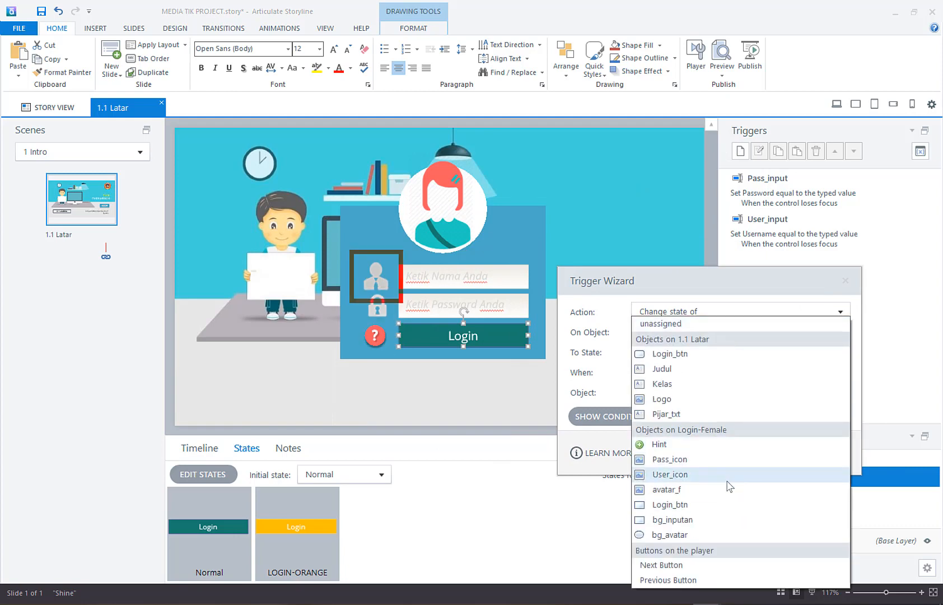
pyautogui.click(724, 512)
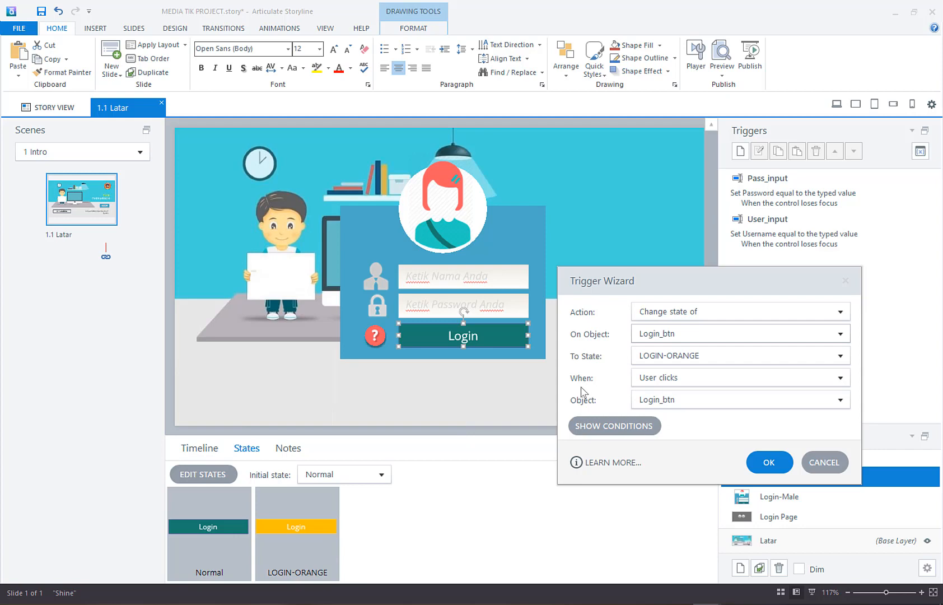
# Step: Set the Login-Female layer's Login_btn trigger to run when "Mouse hovers over" the button, and save it
pyautogui.click(714, 382)
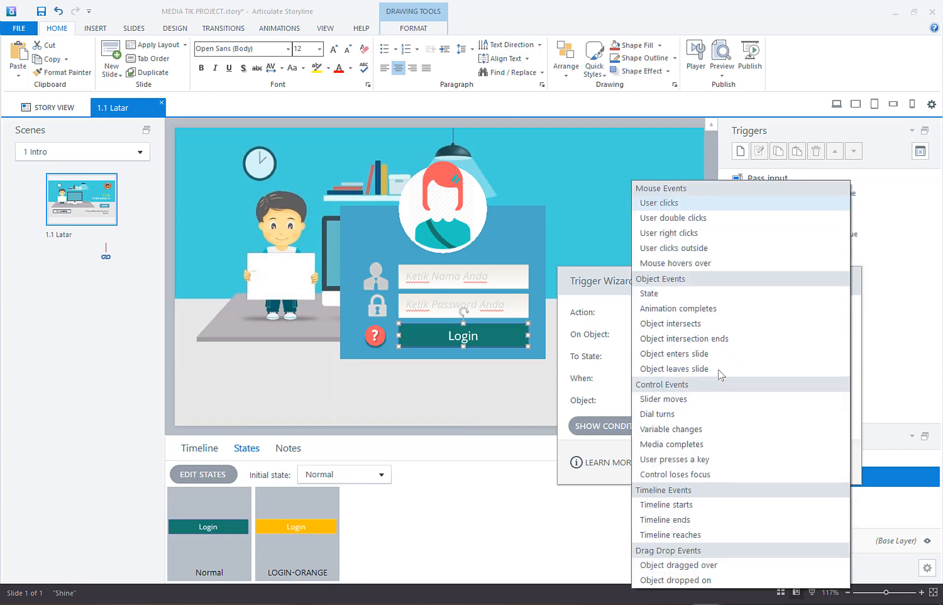
pyautogui.click(768, 264)
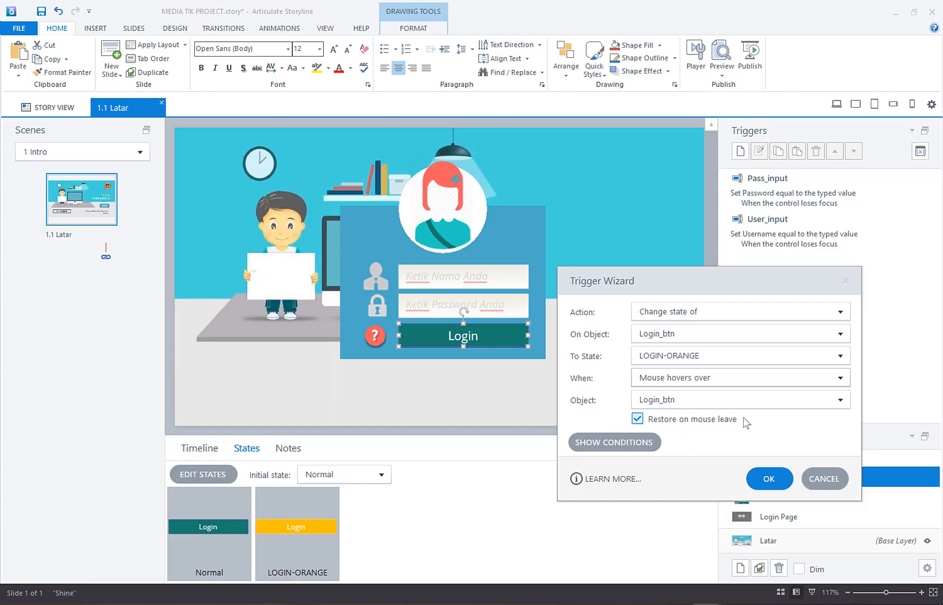
pyautogui.click(770, 479)
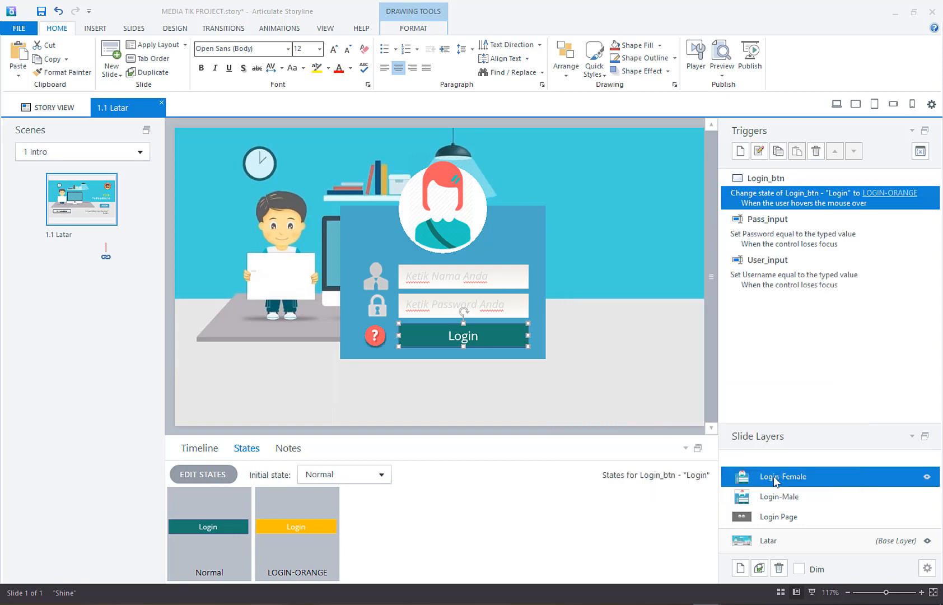
pyautogui.click(645, 278)
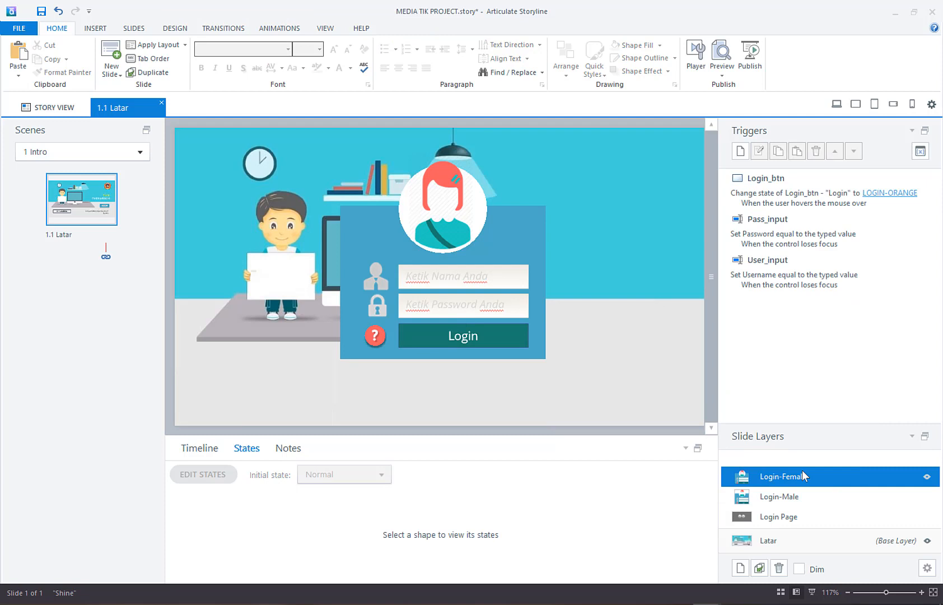
# Step: On the Latar base layer, start a new trigger for the LOGIN button with the "Show layer" action
pyautogui.click(821, 540)
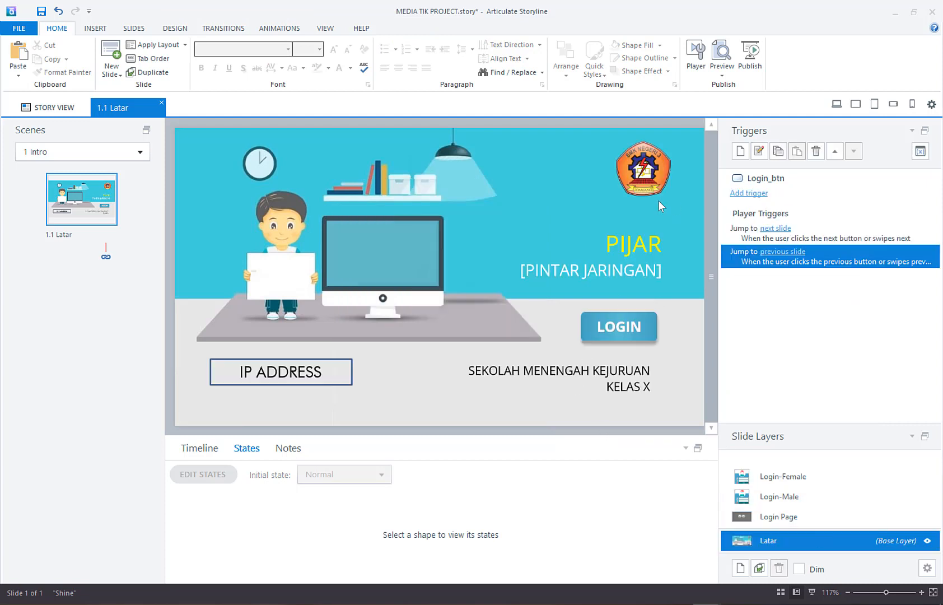
pyautogui.click(655, 340)
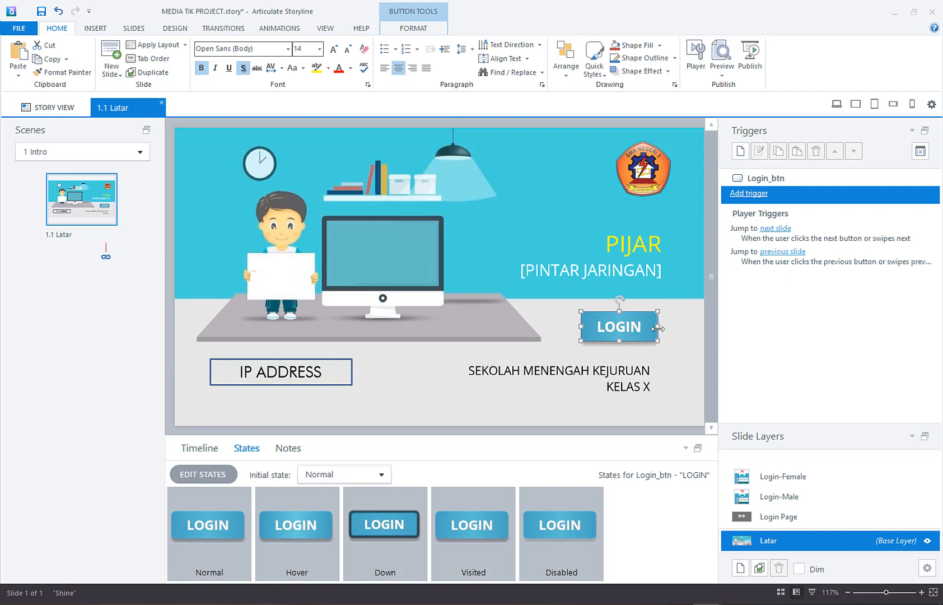
pyautogui.click(673, 325)
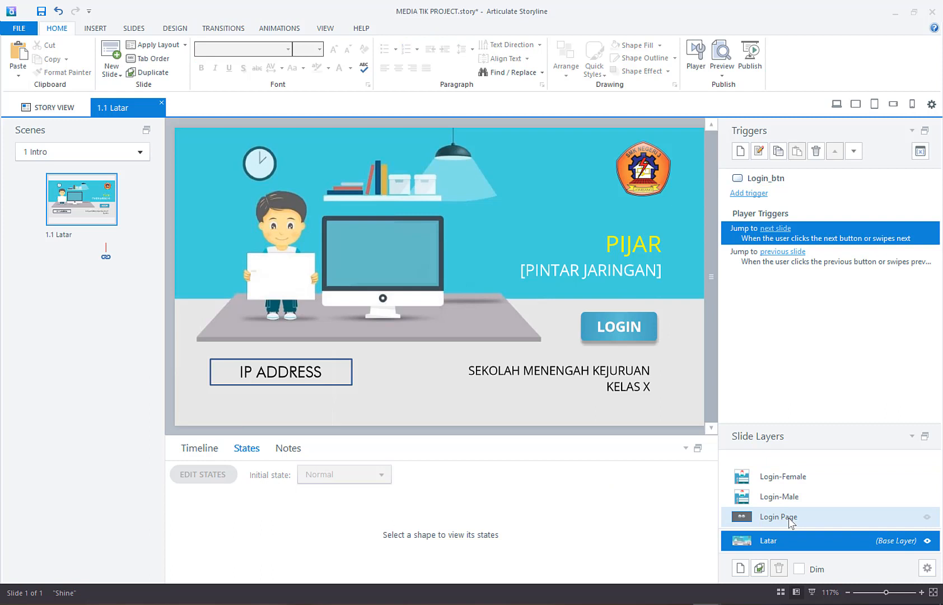
pyautogui.click(657, 320)
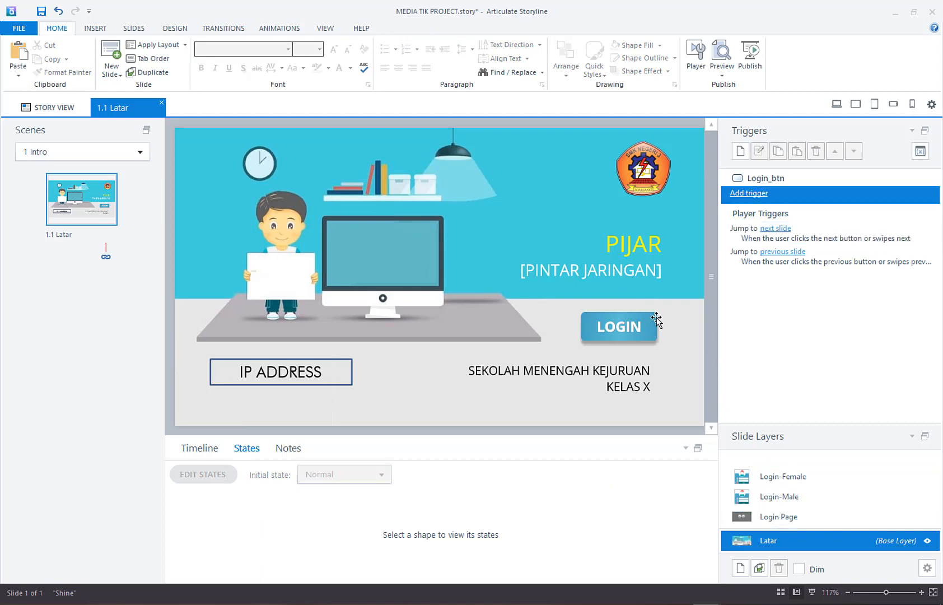
pyautogui.click(751, 193)
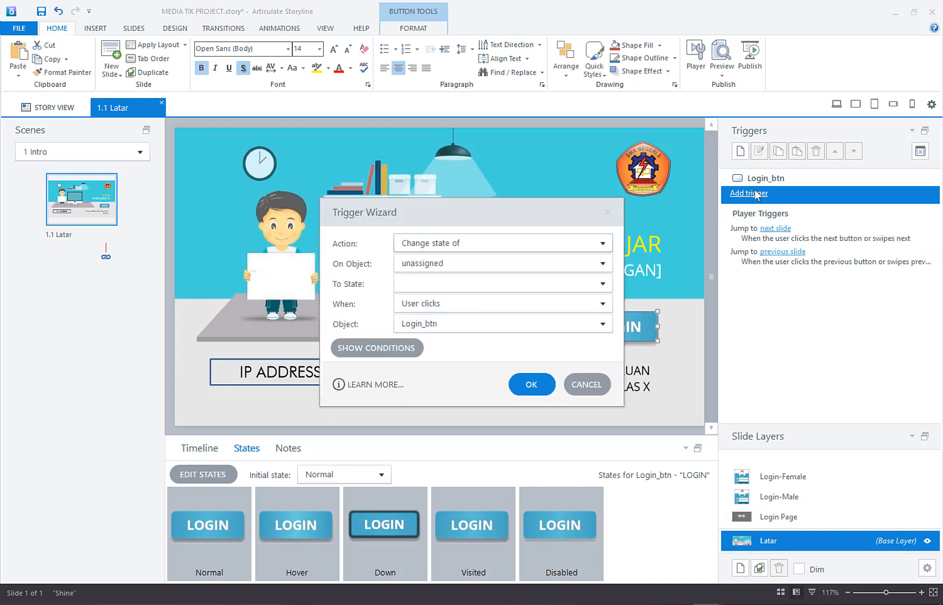
pyautogui.moveTo(551, 217); pyautogui.dragTo(442, 192)
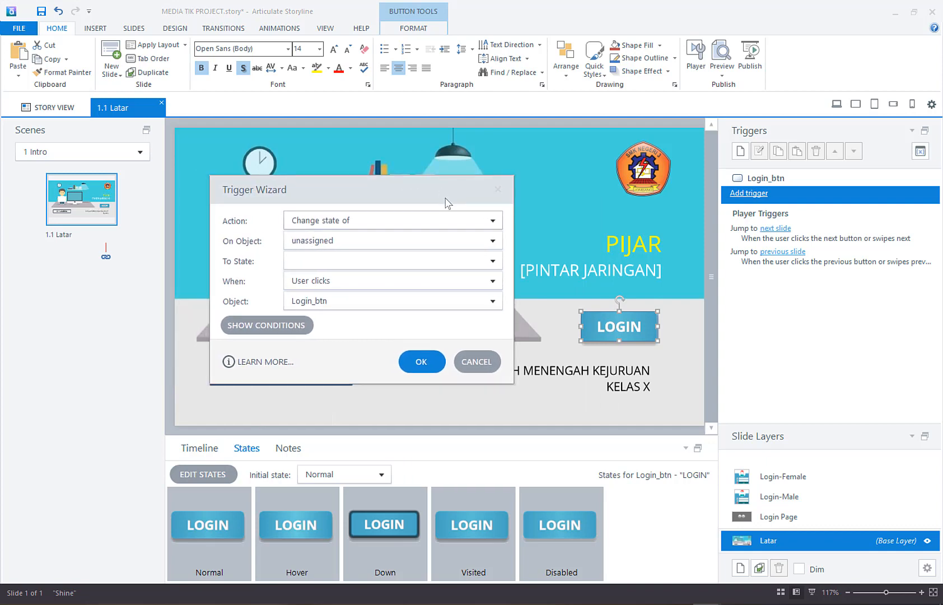
pyautogui.click(494, 222)
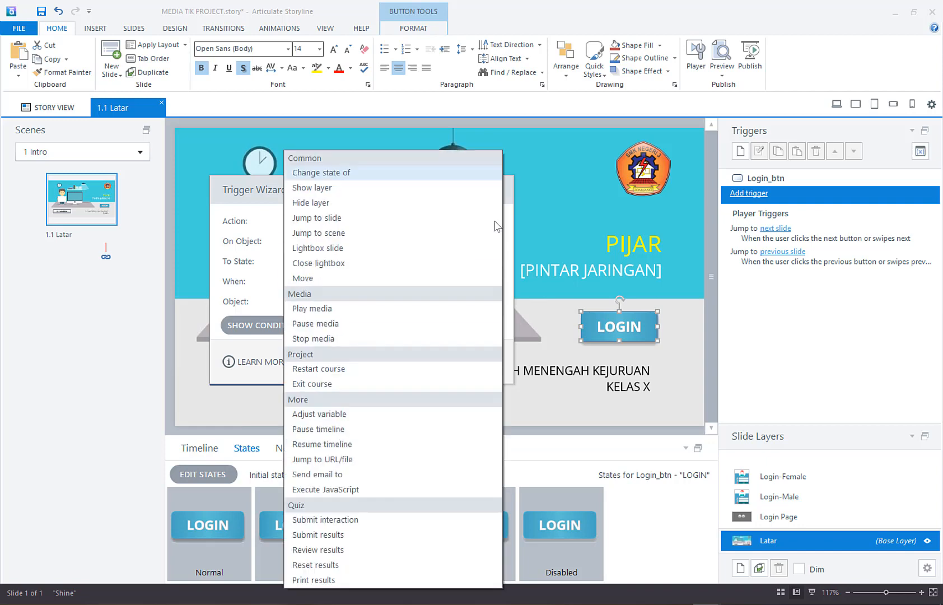
pyautogui.click(488, 187)
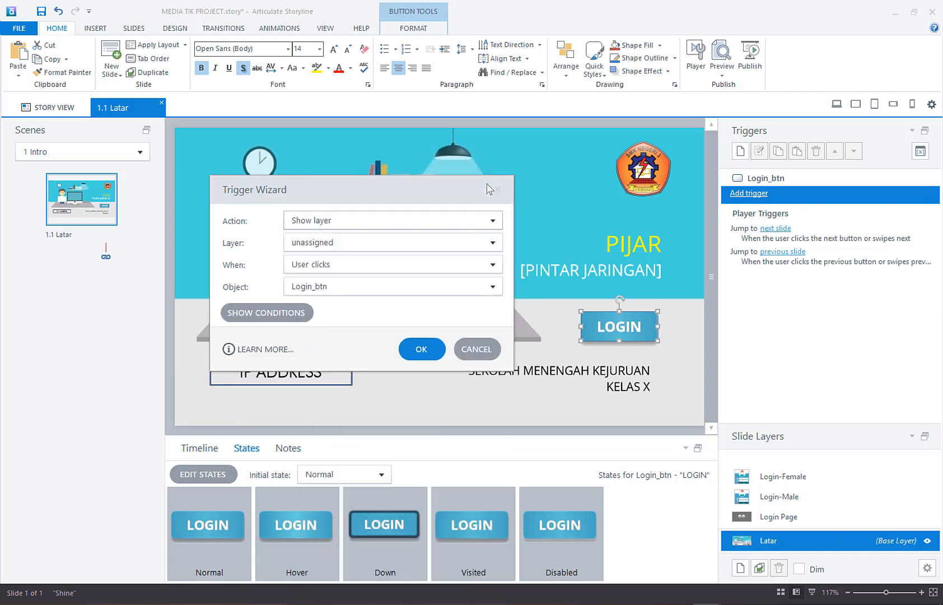
# Step: Set the LOGIN button's trigger to show the Login Page layer when the user clicks Login_btn, and save it
pyautogui.click(494, 243)
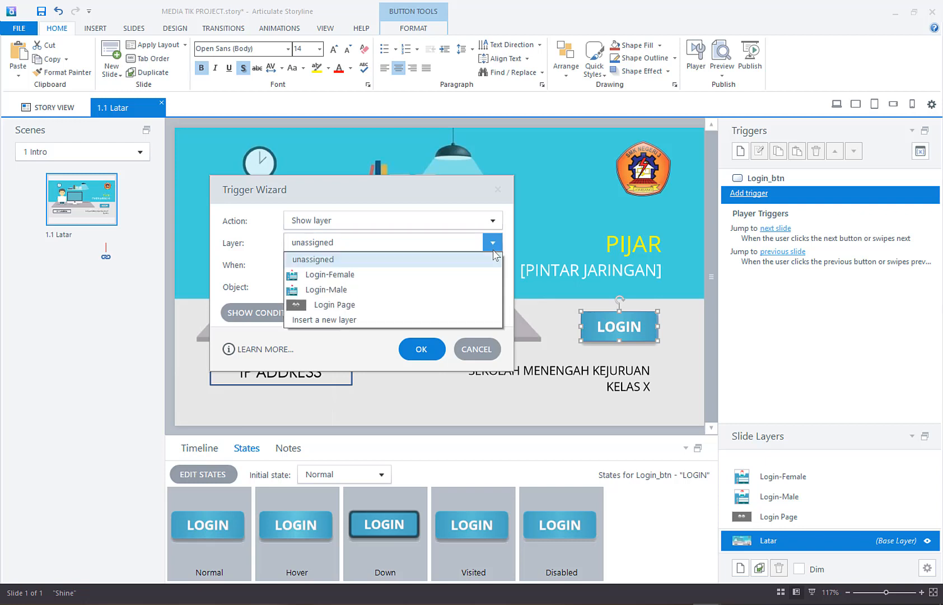
pyautogui.click(477, 305)
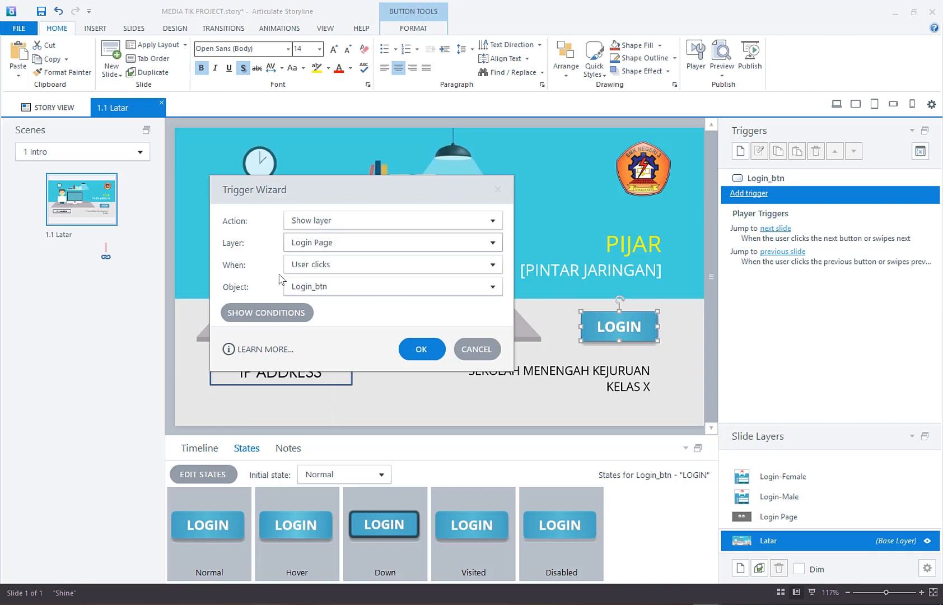
pyautogui.click(323, 286)
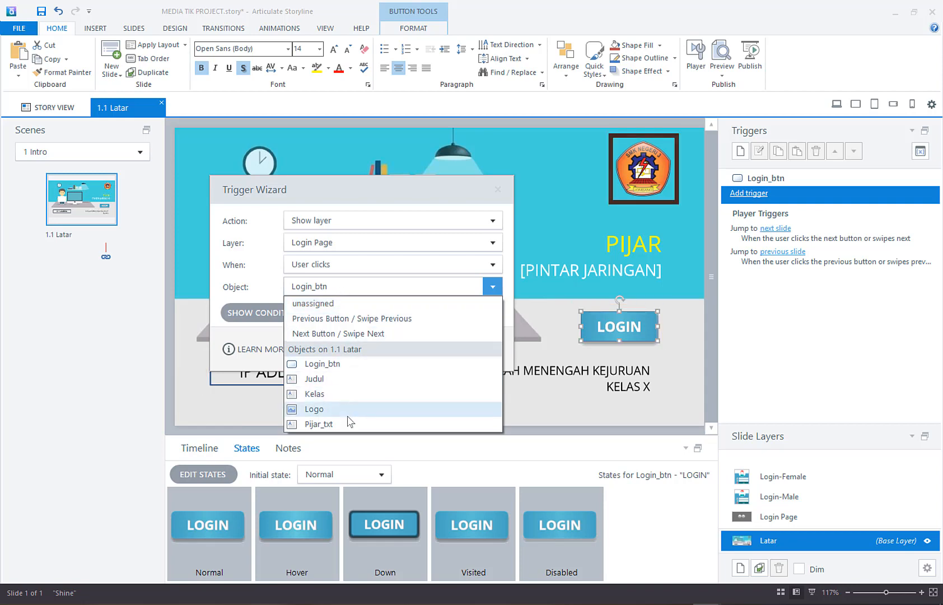
pyautogui.click(362, 370)
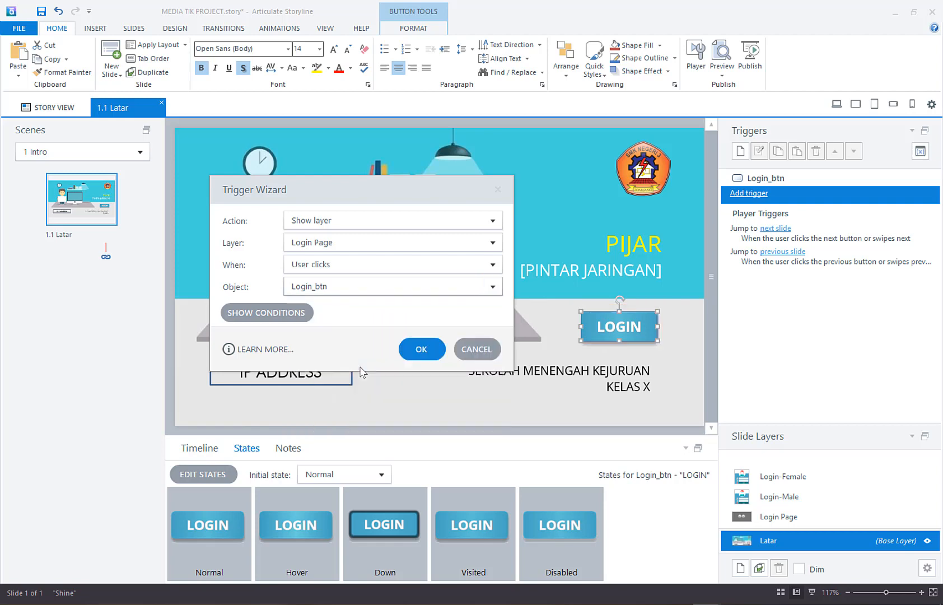
pyautogui.click(422, 349)
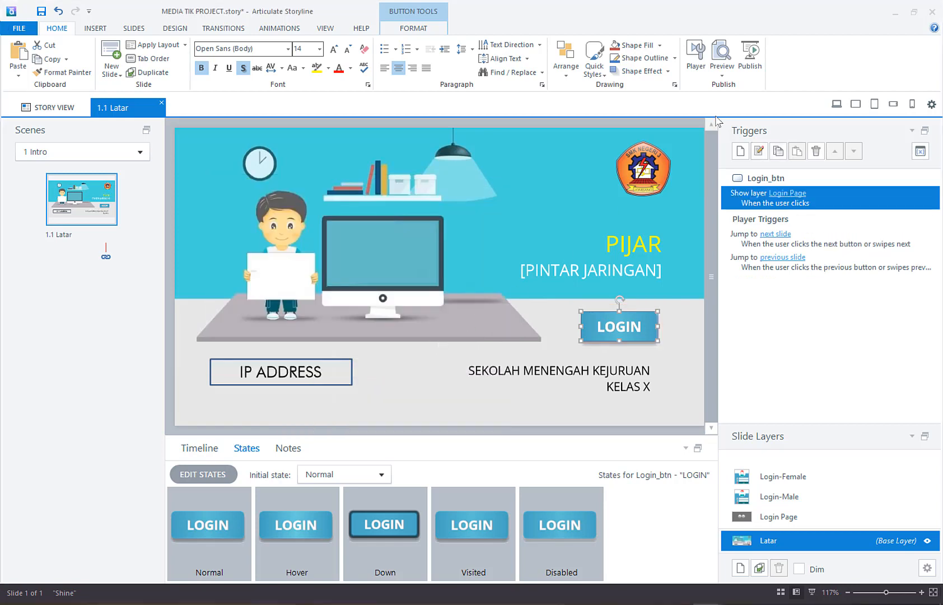
# Step: Preview this slide and test the LOGIN button's layer trigger
pyautogui.click(724, 75)
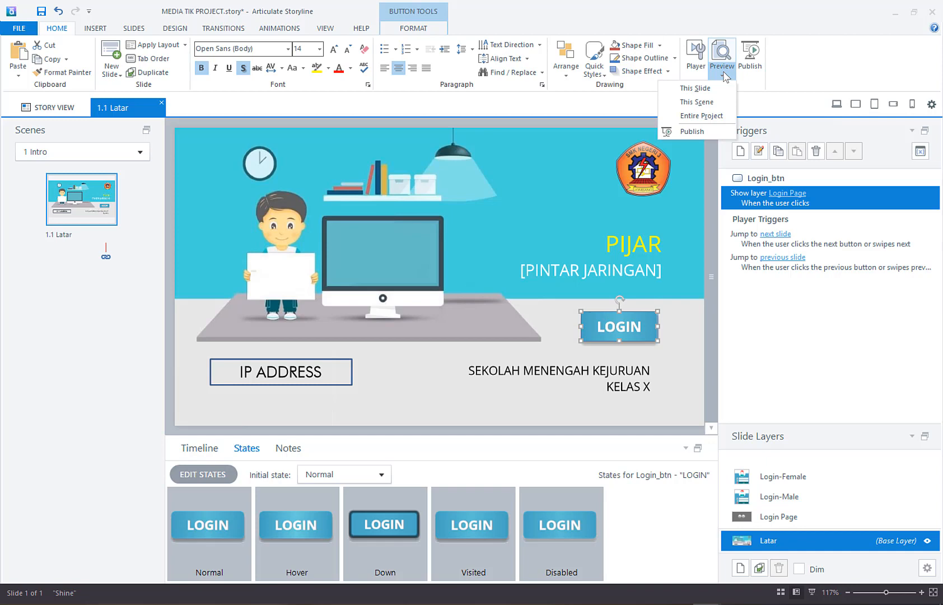
pyautogui.click(697, 88)
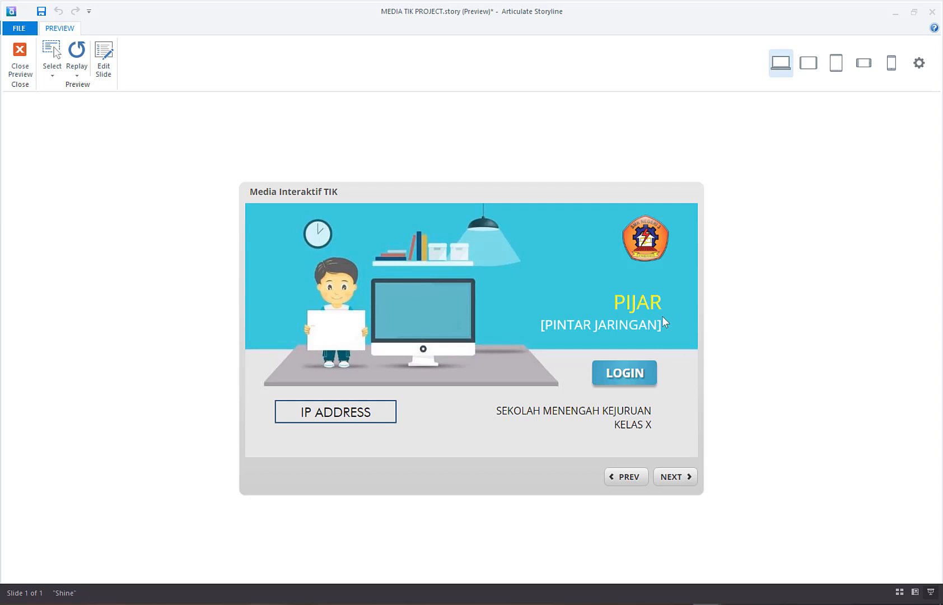
pyautogui.click(629, 374)
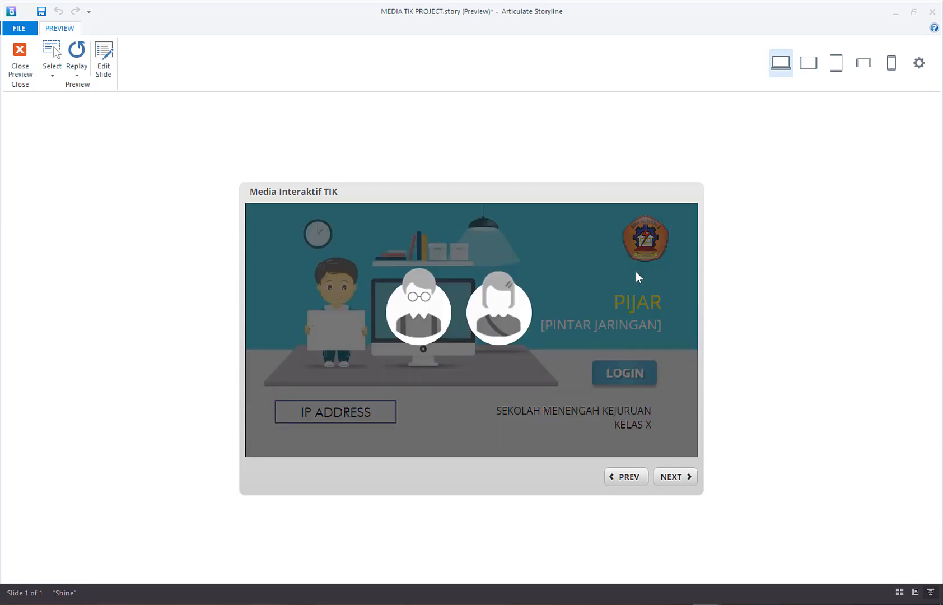
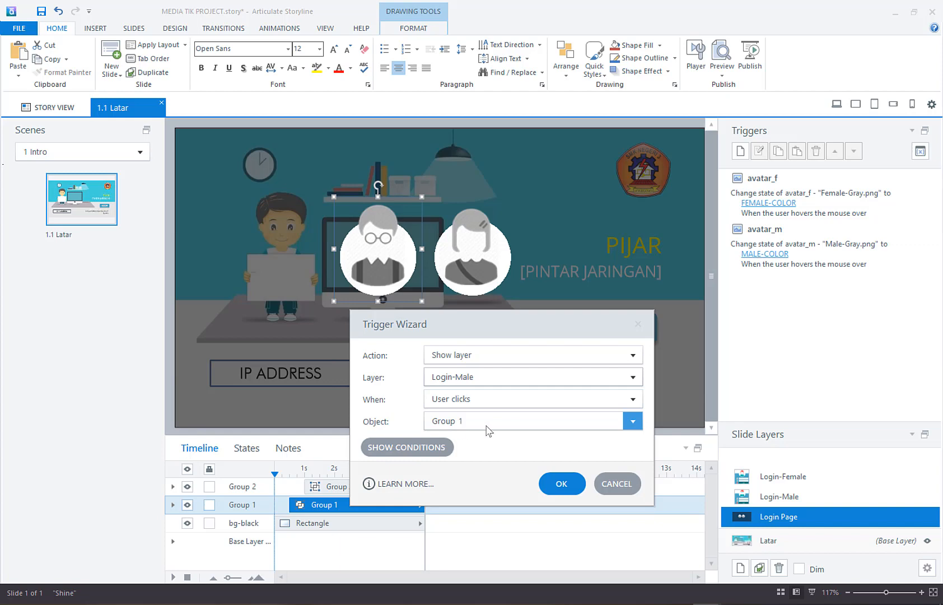
# Step: Save the Group 1 trigger for Login-Male, and add one showing the Login-Female layer when the user clicks Group 2
pyautogui.press('Return')
pyautogui.click(500, 274)
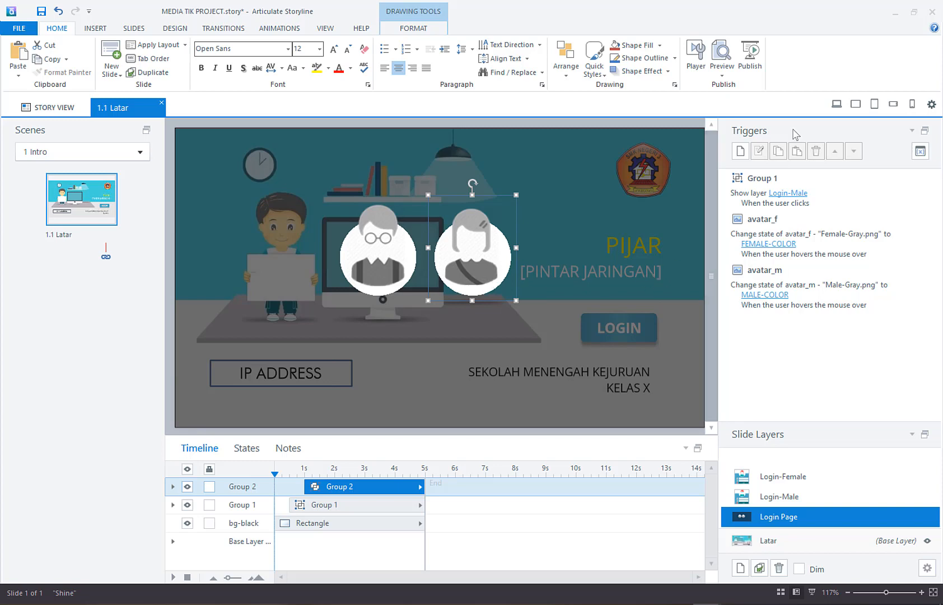
pyautogui.click(739, 151)
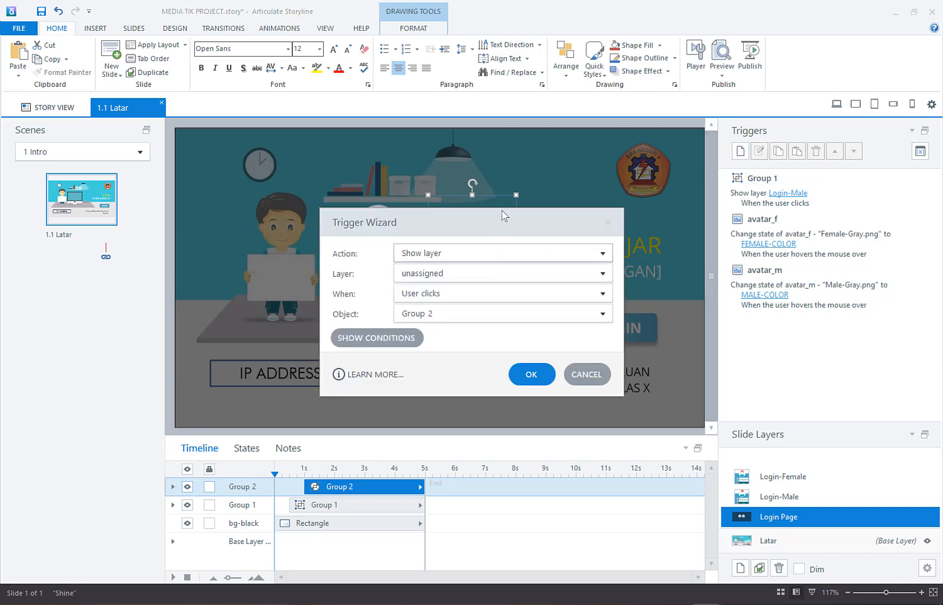
pyautogui.moveTo(502, 214); pyautogui.dragTo(293, 191)
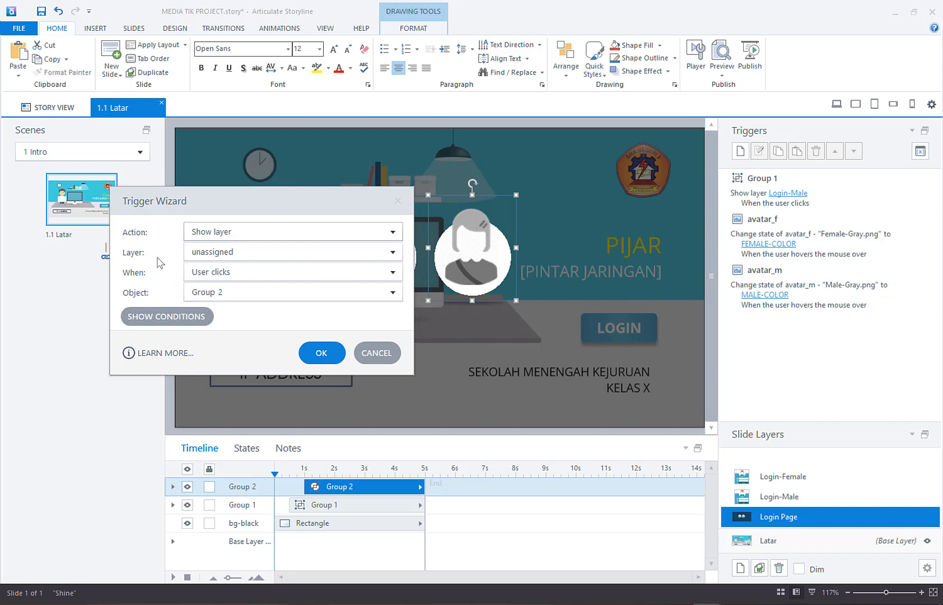
pyautogui.click(262, 252)
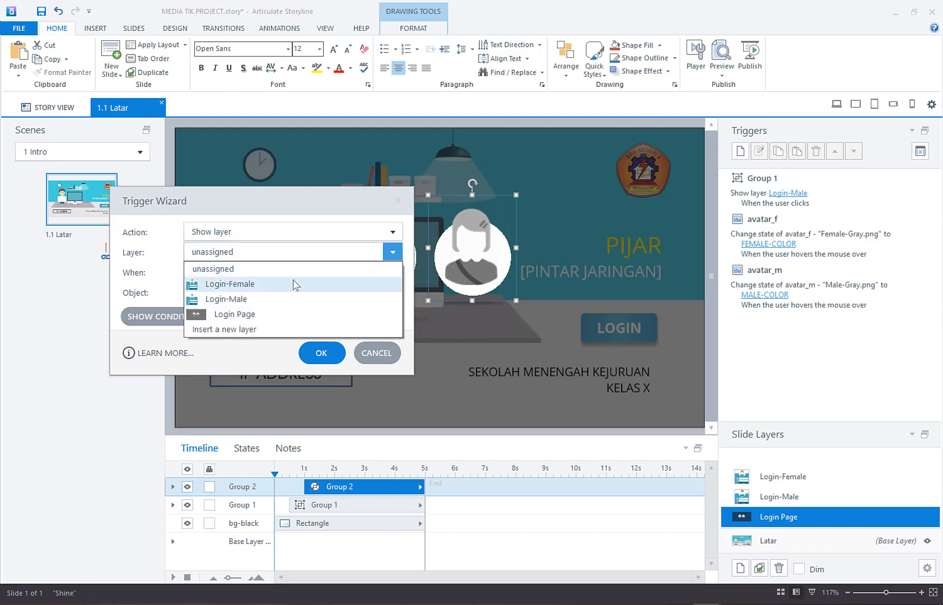
pyautogui.click(296, 285)
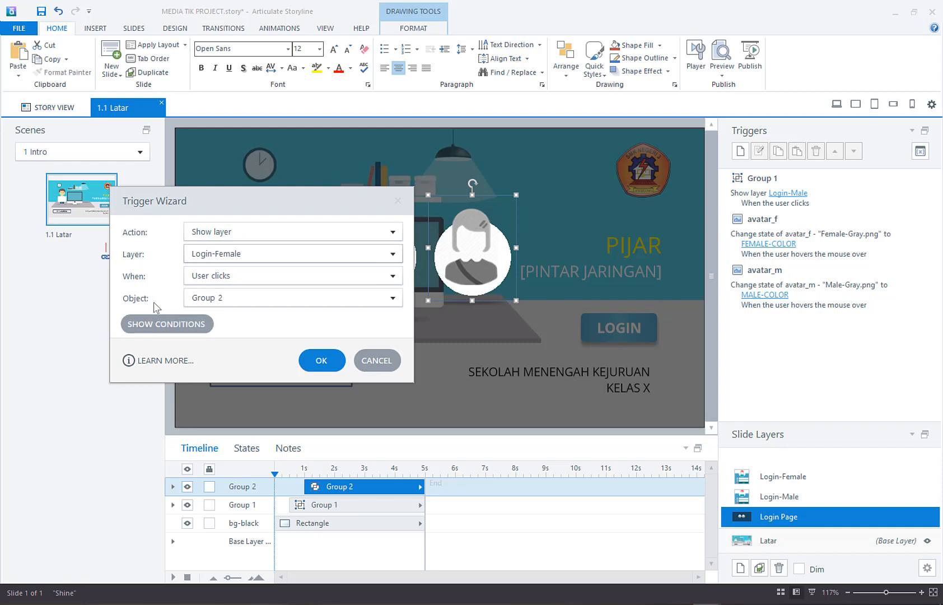
pyautogui.click(323, 359)
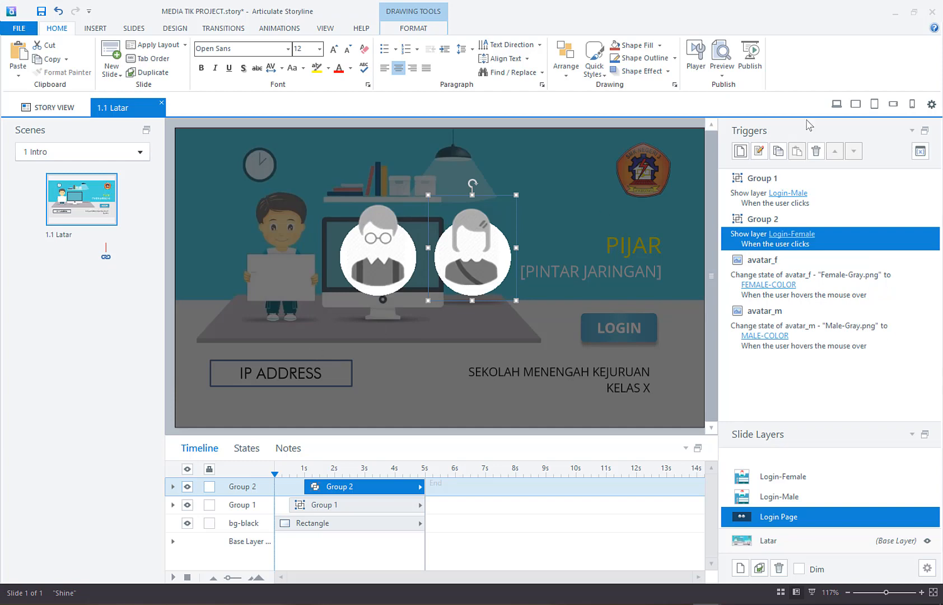
# Step: Preview this slide, test the LOGIN button and the female avatar's layer trigger, and close the preview
pyautogui.click(722, 74)
pyautogui.click(715, 92)
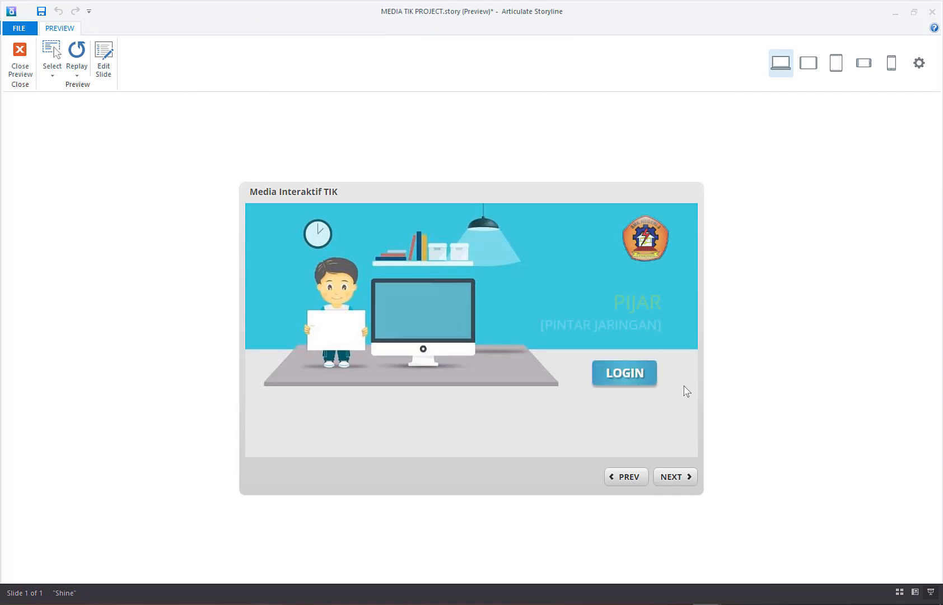
pyautogui.click(633, 367)
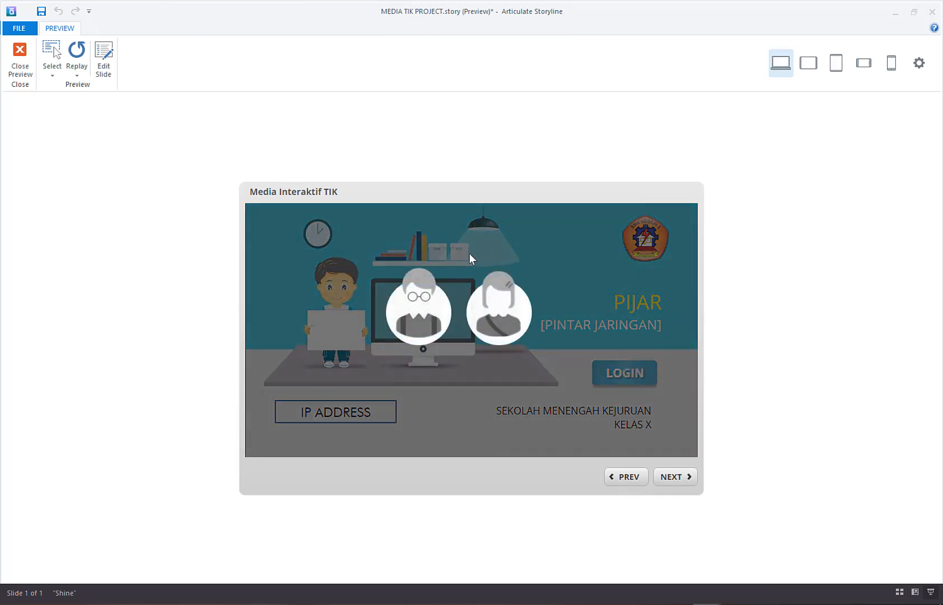
pyautogui.click(498, 303)
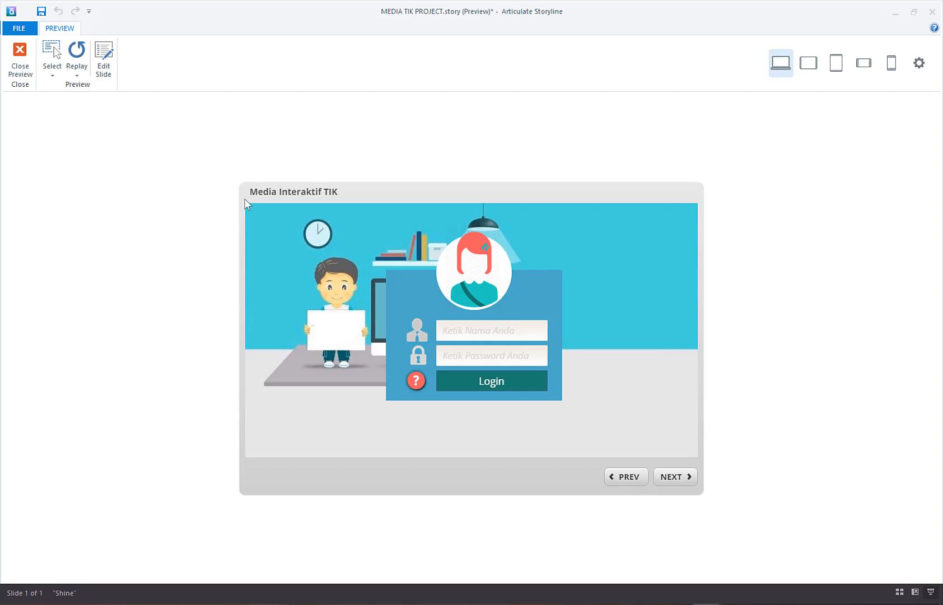
pyautogui.click(18, 60)
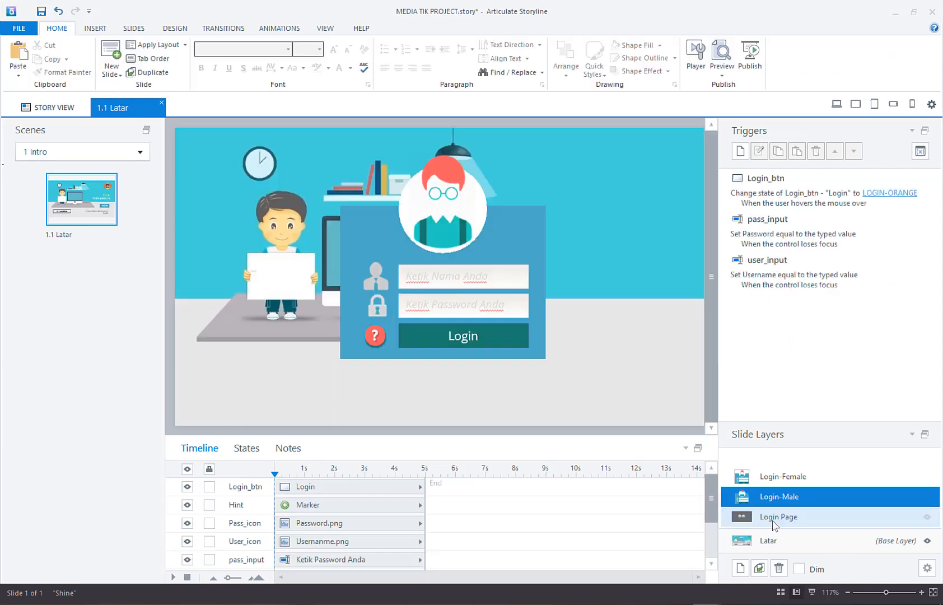
# Step: Copy the bg-black rectangle from the Login Page layer to the Login-Male layer and send it to the back
pyautogui.click(773, 523)
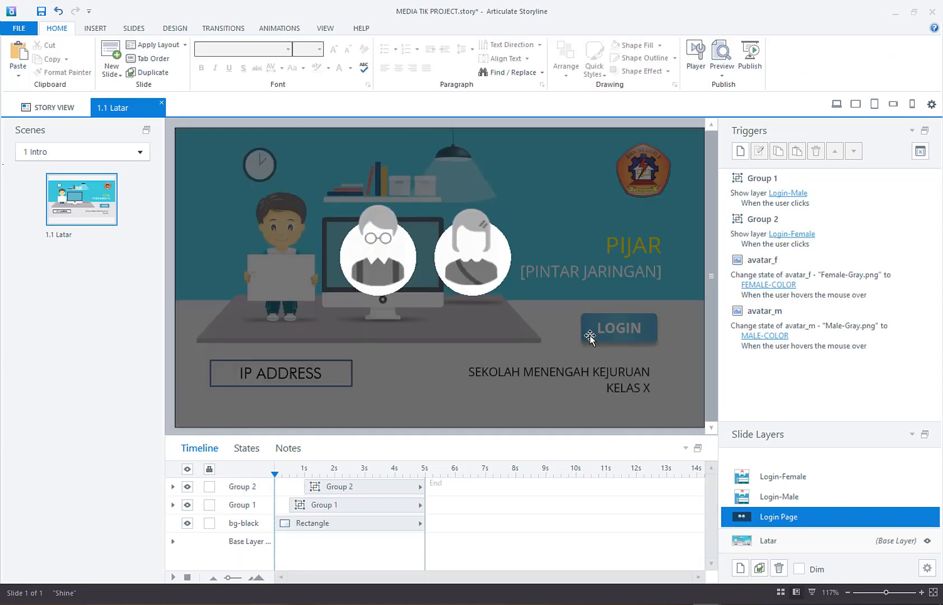
pyautogui.click(597, 283)
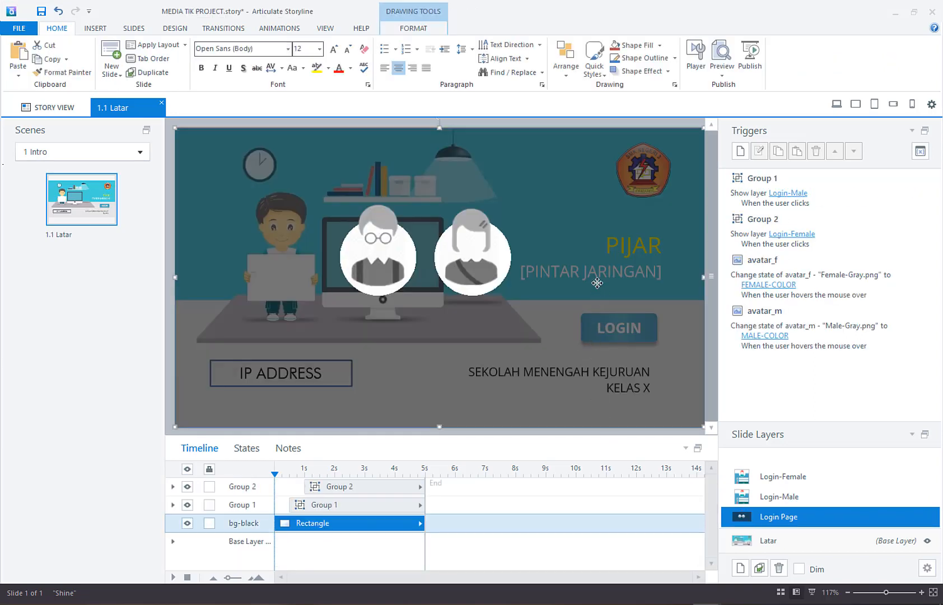
pyautogui.rightClick(598, 283)
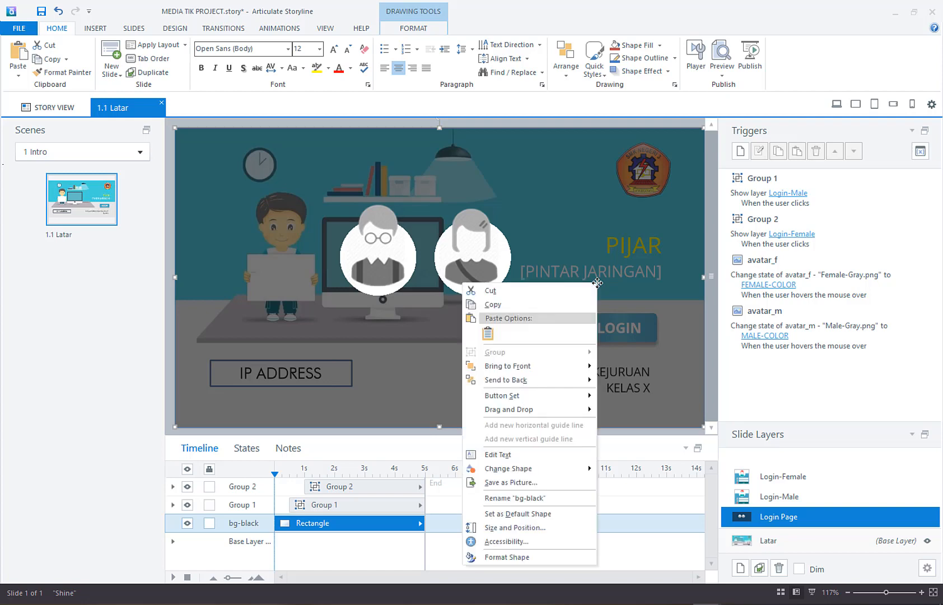
pyautogui.click(550, 308)
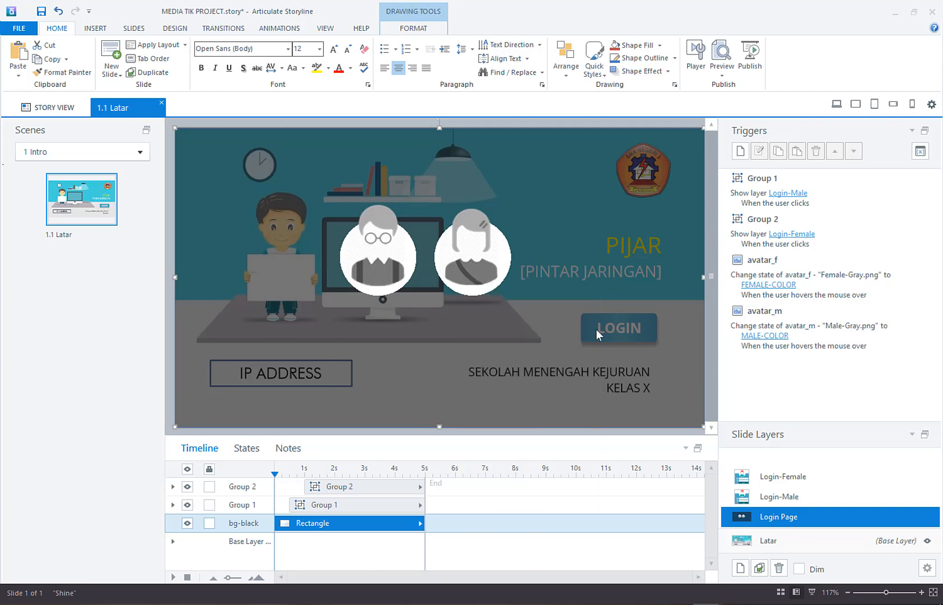
pyautogui.click(774, 496)
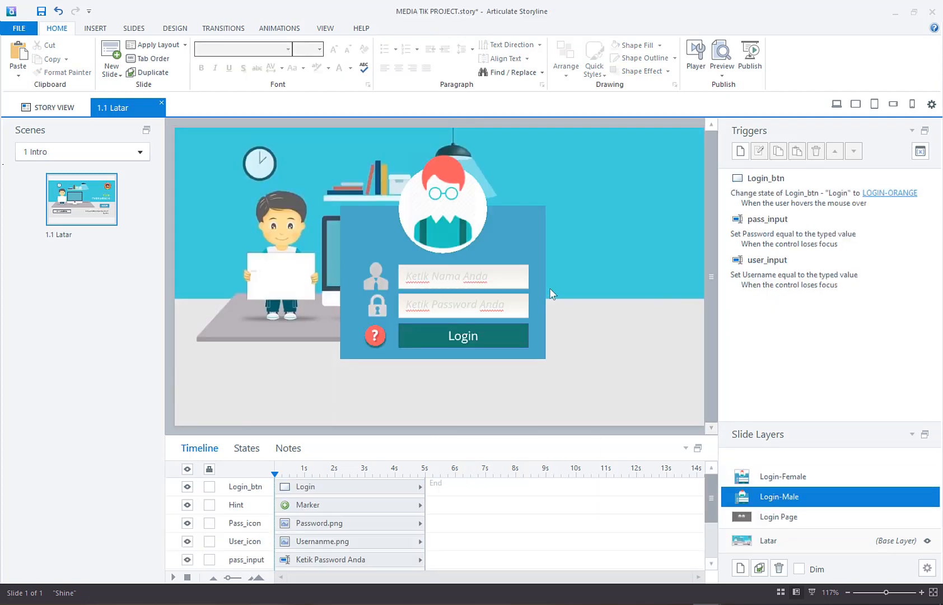
pyautogui.rightClick(584, 224)
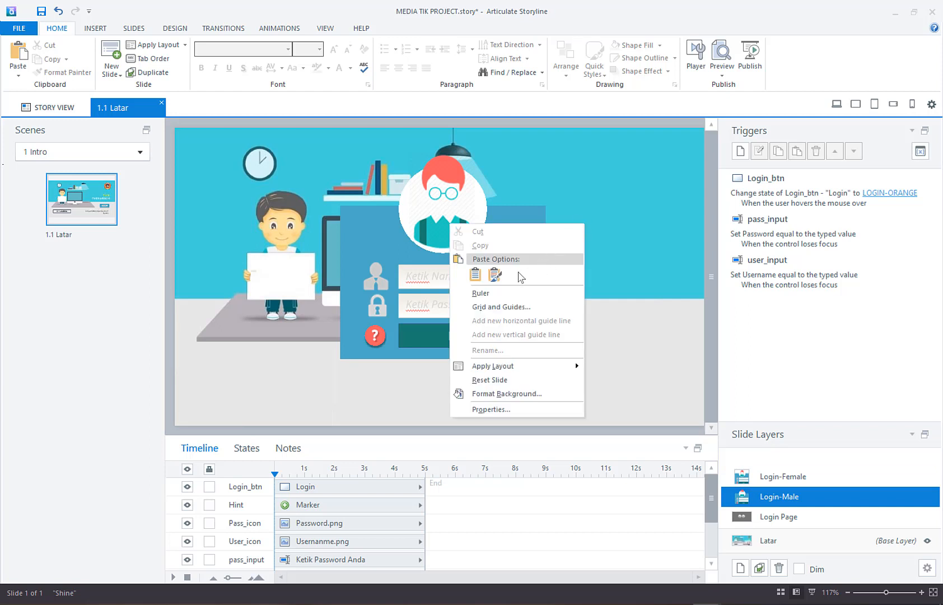
pyautogui.click(483, 278)
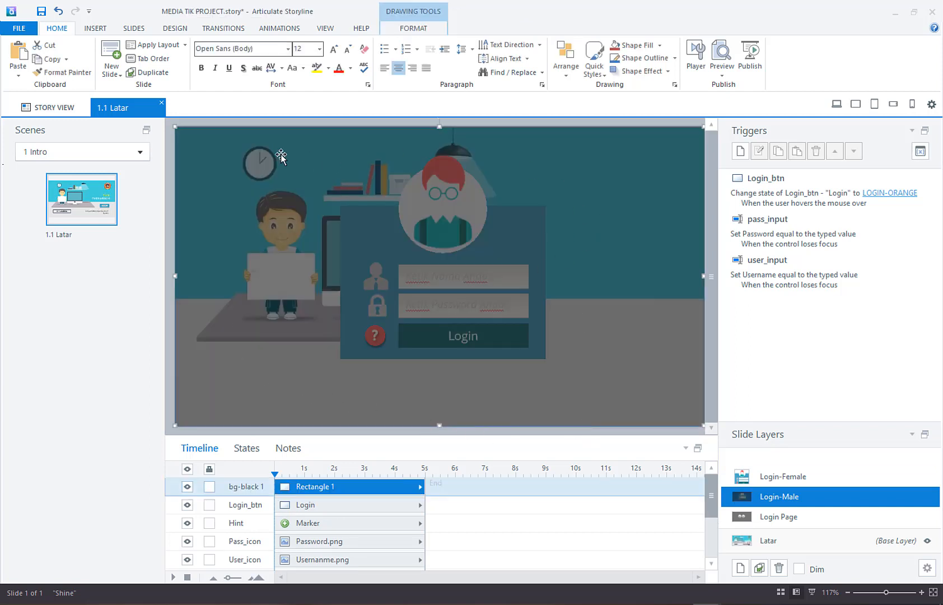
pyautogui.rightClick(617, 193)
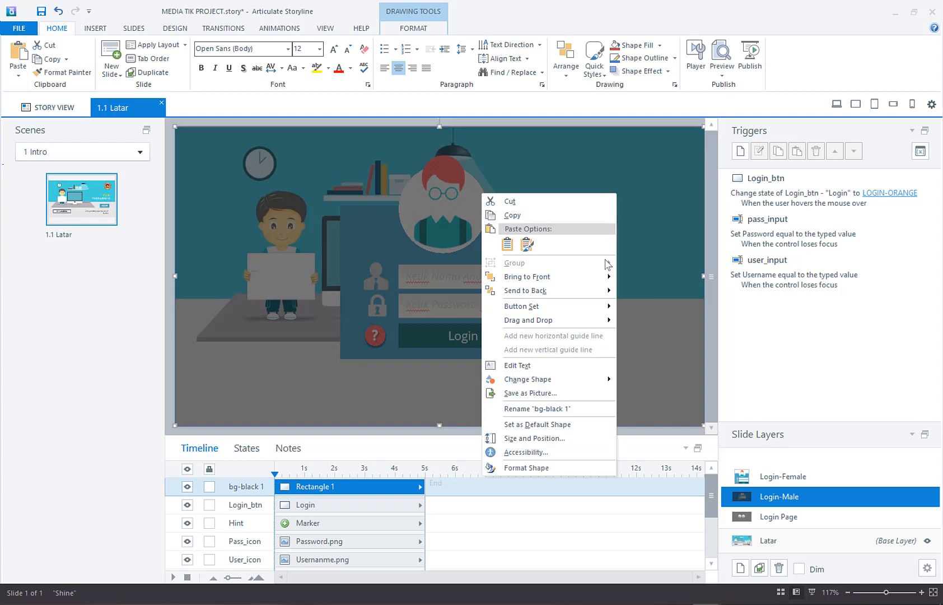
pyautogui.click(558, 290)
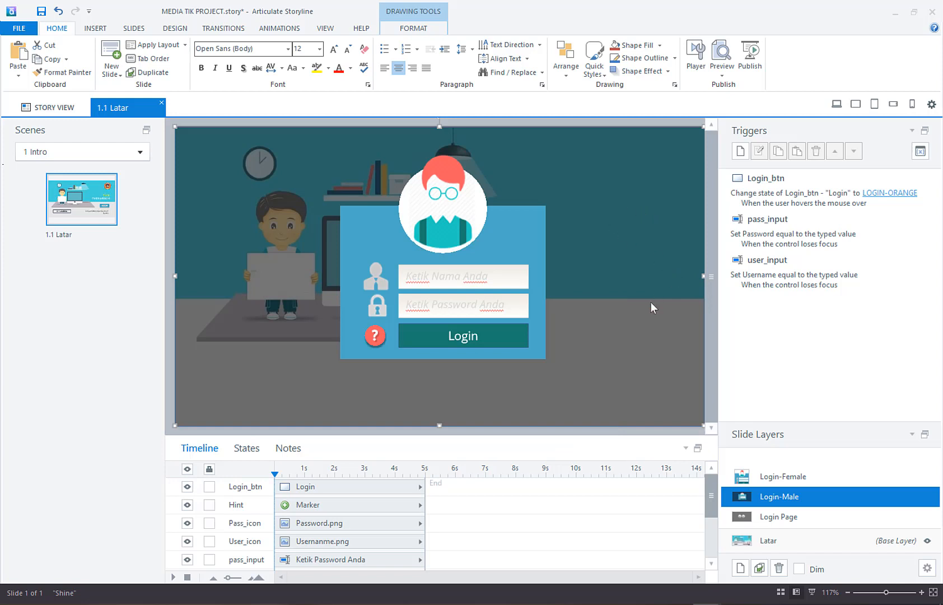
# Step: Paste the copied bg-black rectangle onto the Login-Female layer and send it to the back
pyautogui.click(830, 477)
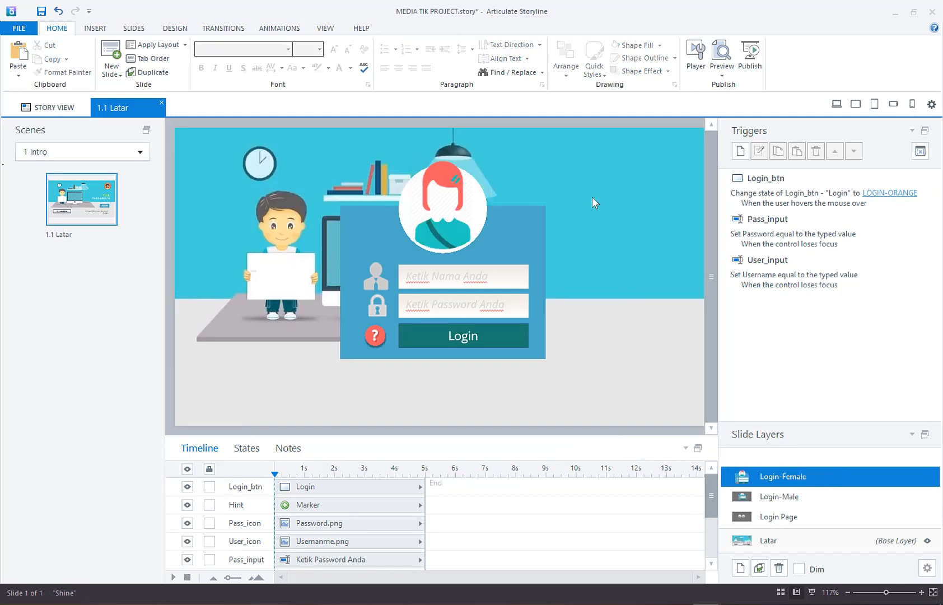
pyautogui.rightClick(592, 197)
pyautogui.click(483, 248)
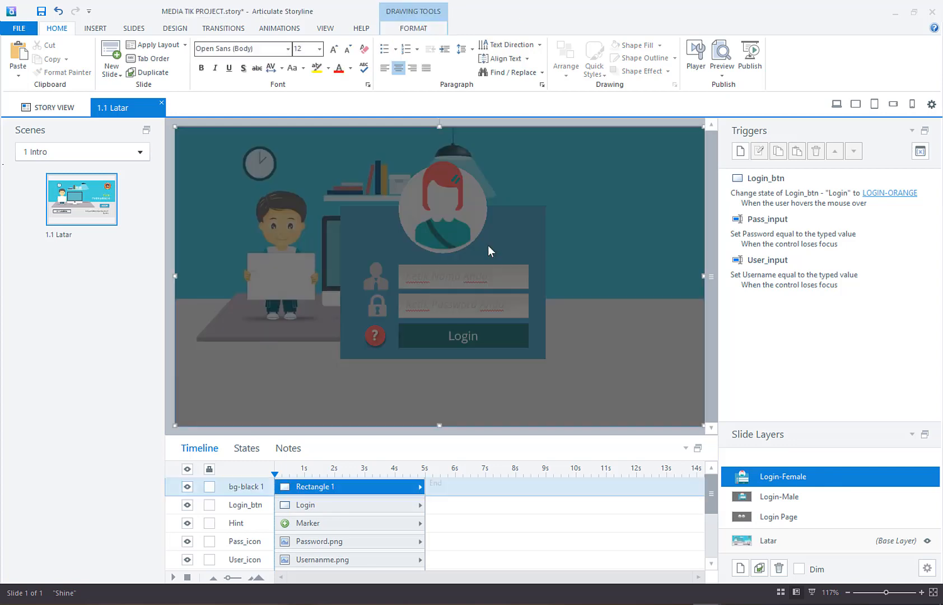
pyautogui.rightClick(639, 210)
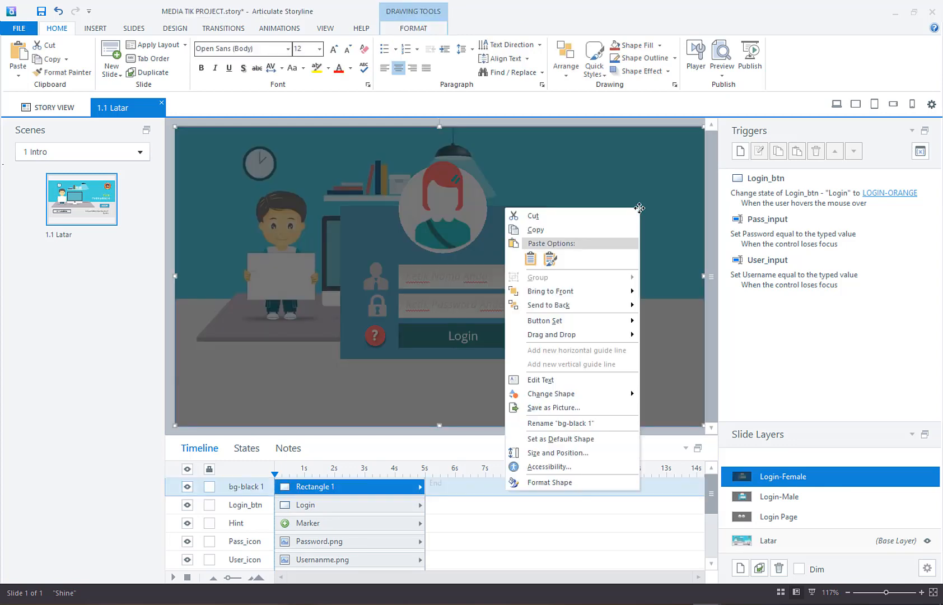
pyautogui.click(584, 307)
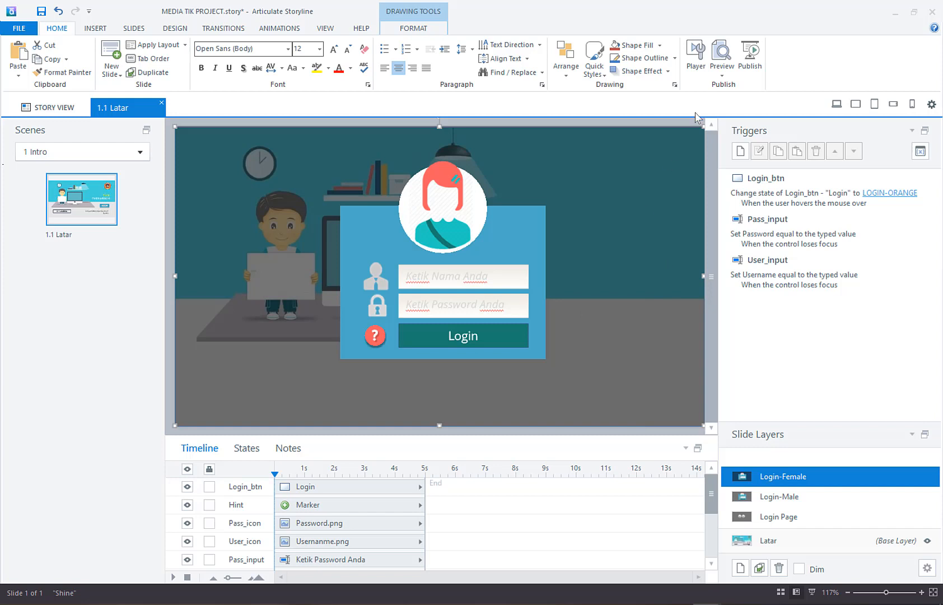
# Step: Preview this slide and go through LOGIN and the male avatar to the male login form
pyautogui.click(718, 77)
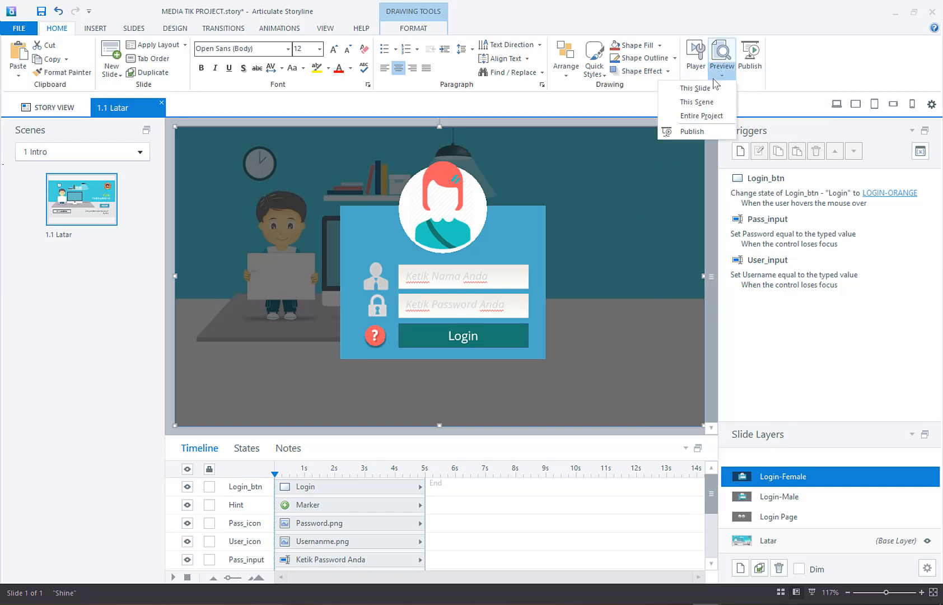
pyautogui.click(707, 88)
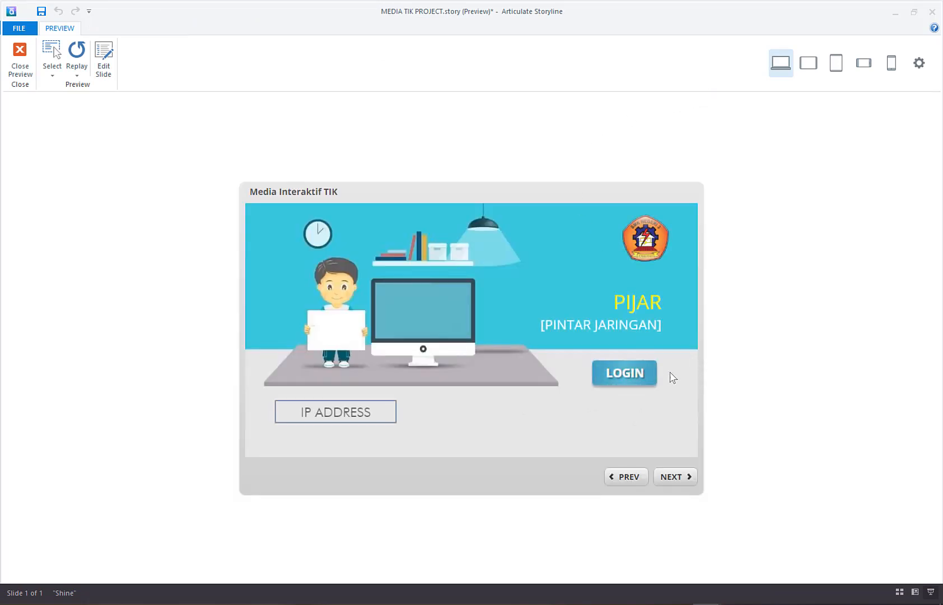
pyautogui.click(622, 372)
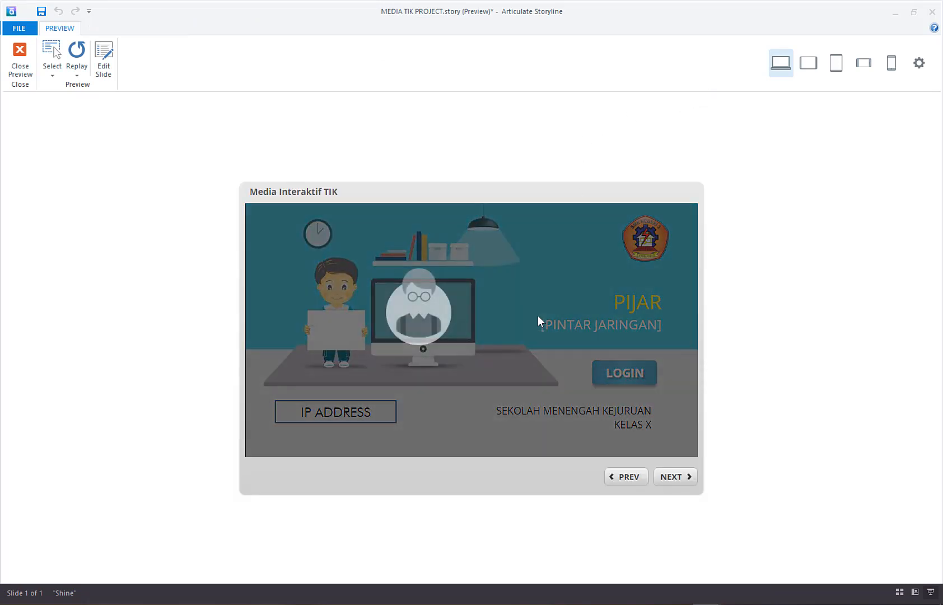
pyautogui.click(419, 304)
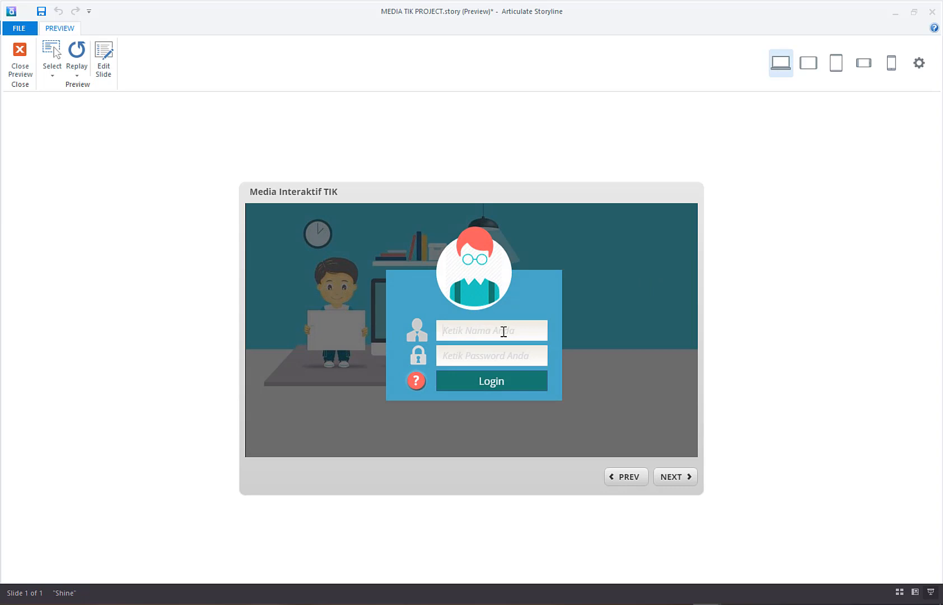
# Step: Test the male login form's Login button with a user name and password entered, and close the preview
pyautogui.write('AMIROH')
pyautogui.write('AKUBISA')
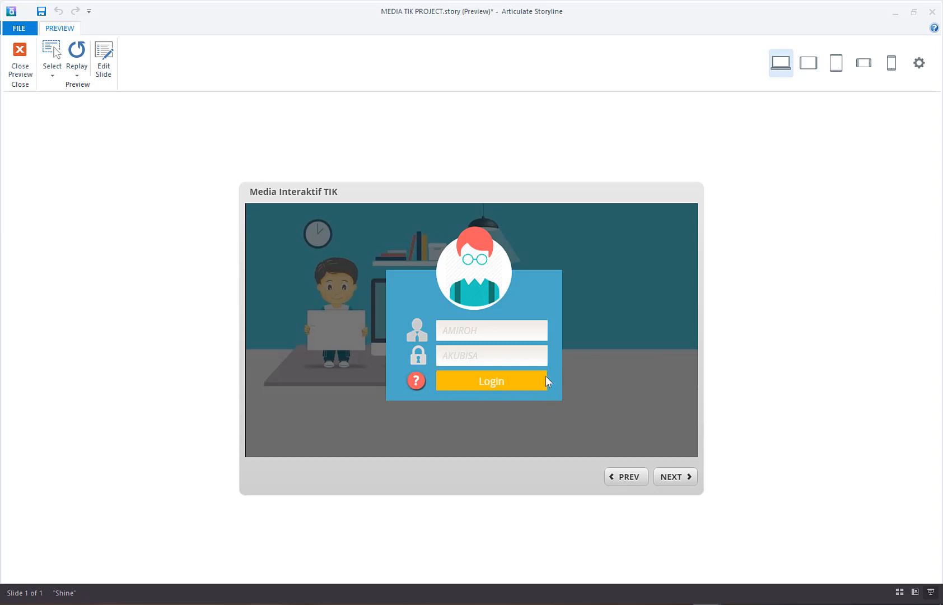
pyautogui.click(498, 376)
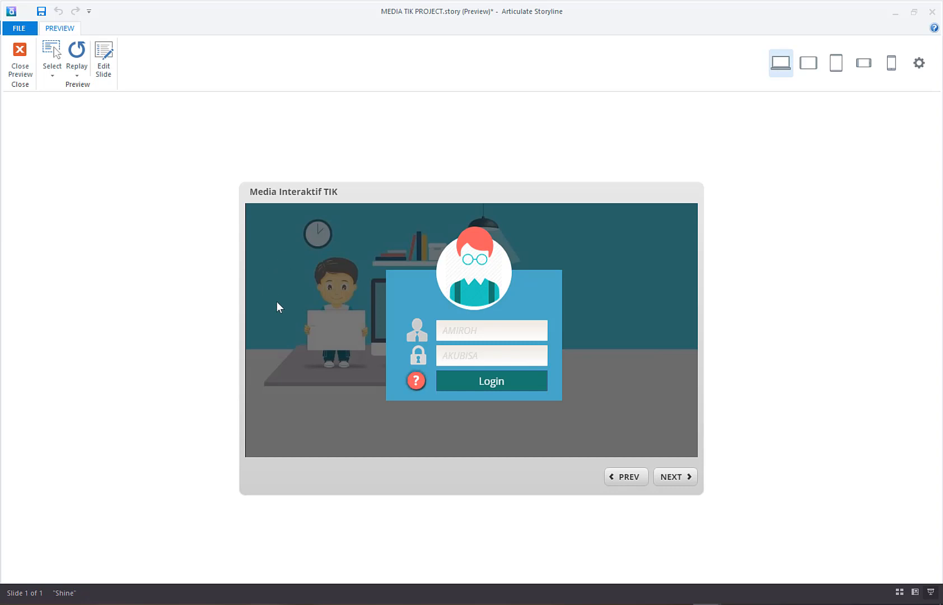
pyautogui.click(9, 53)
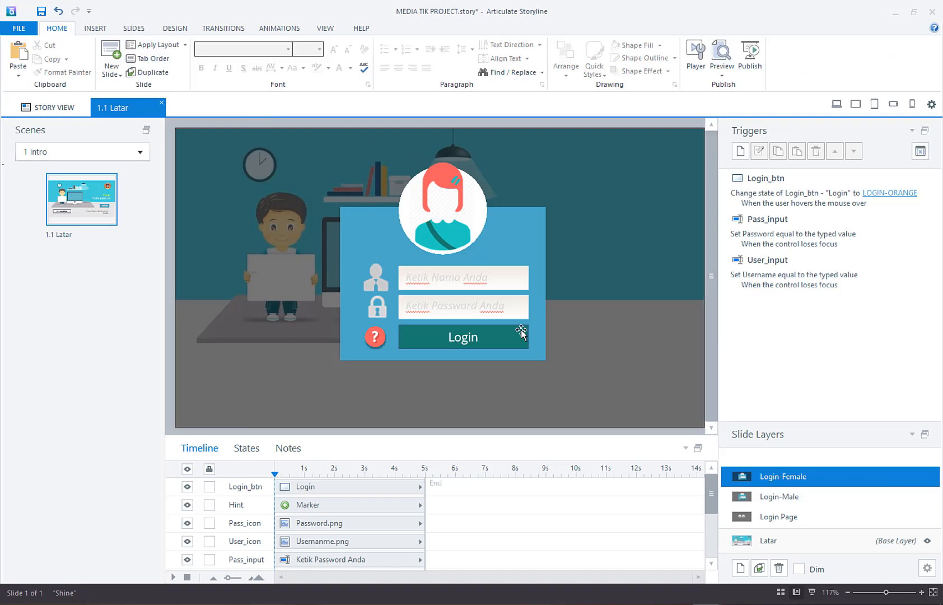
# Step: Add a trigger to the Login button on the Login-Female layer that jumps to the next slide when the user clicks
pyautogui.click(521, 332)
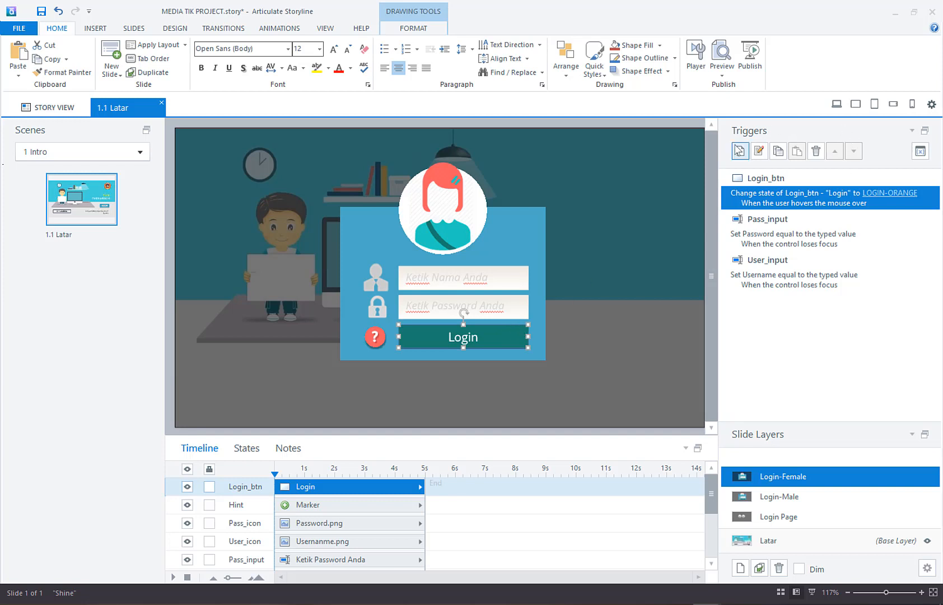
pyautogui.click(740, 150)
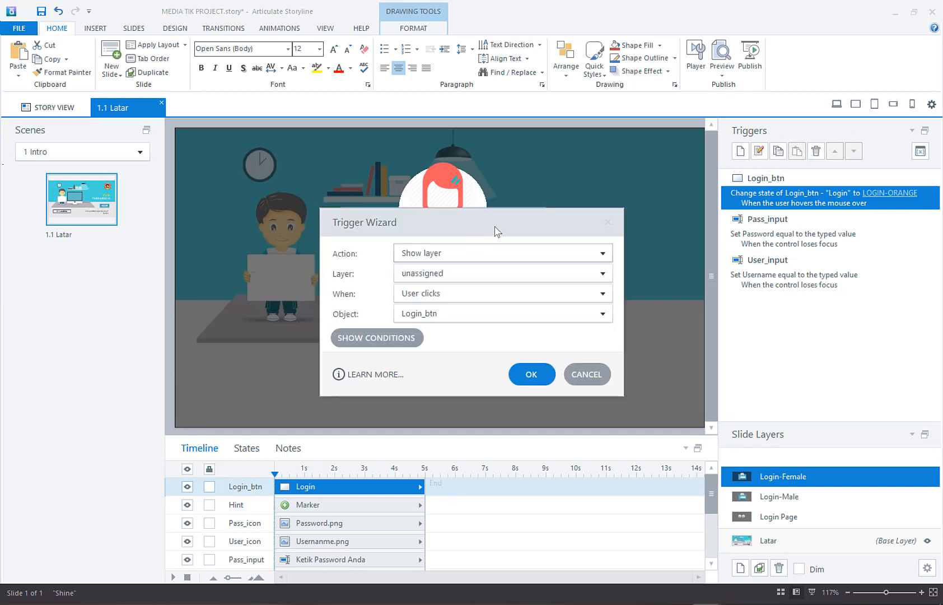
pyautogui.moveTo(486, 227); pyautogui.dragTo(212, 188)
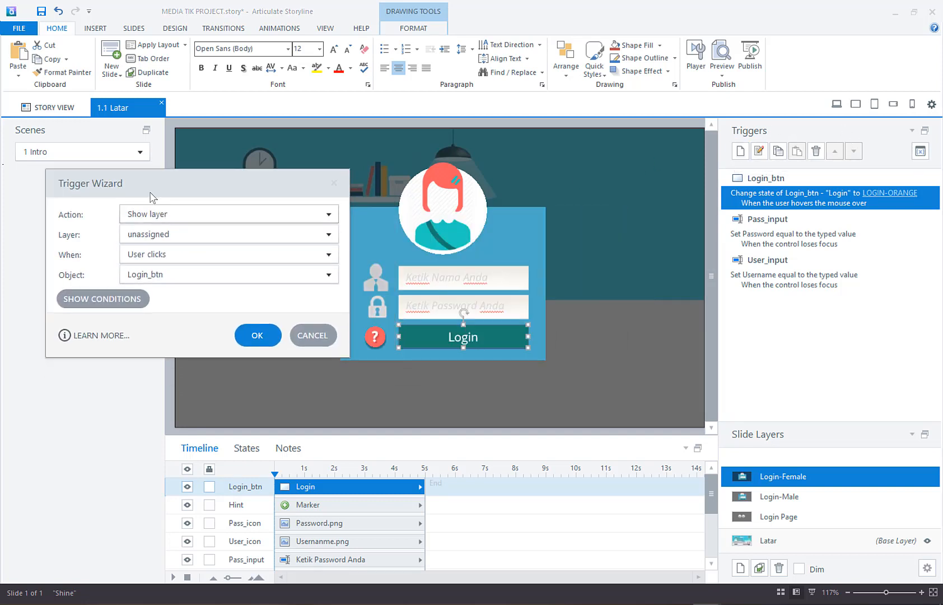
pyautogui.click(189, 219)
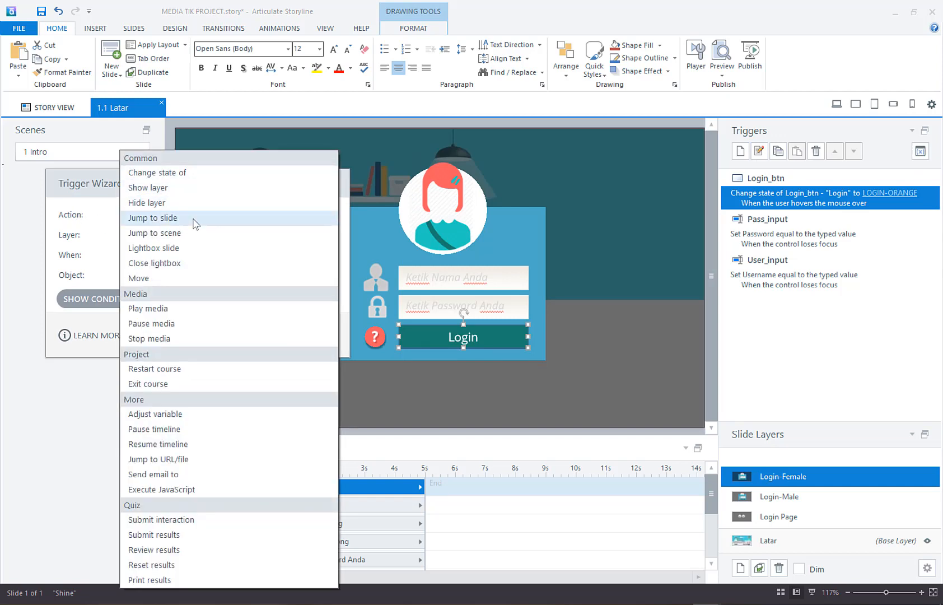
pyautogui.click(195, 223)
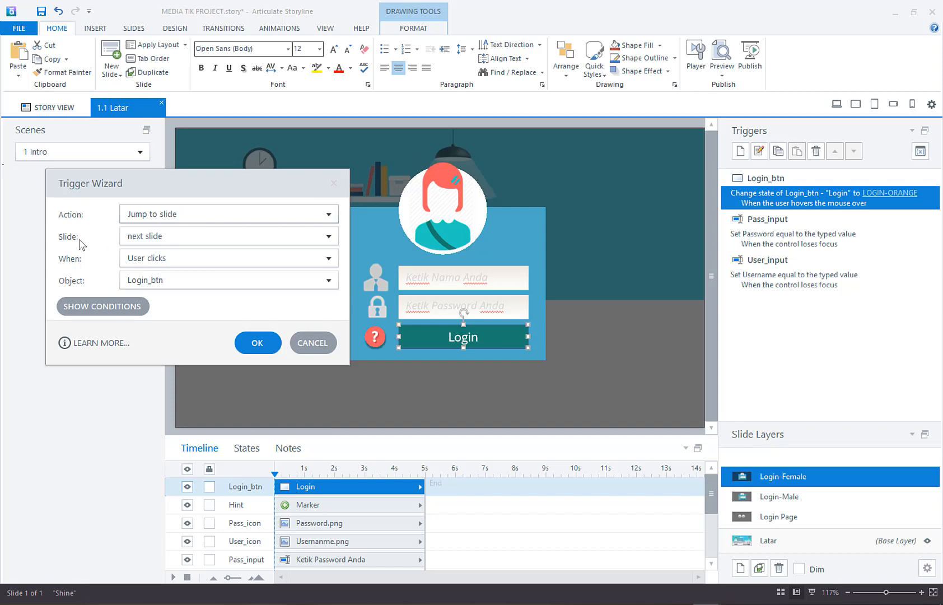
pyautogui.click(149, 241)
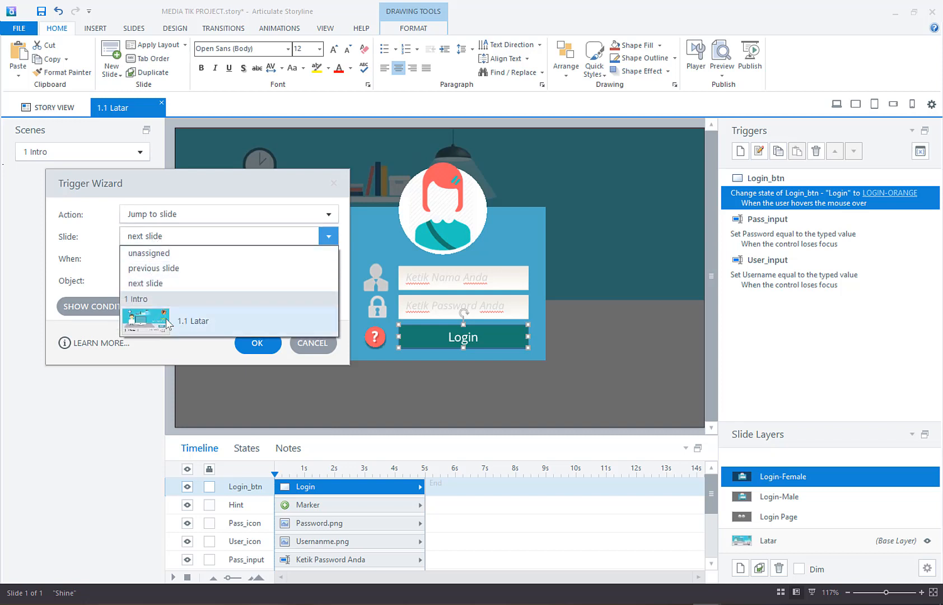
pyautogui.click(183, 286)
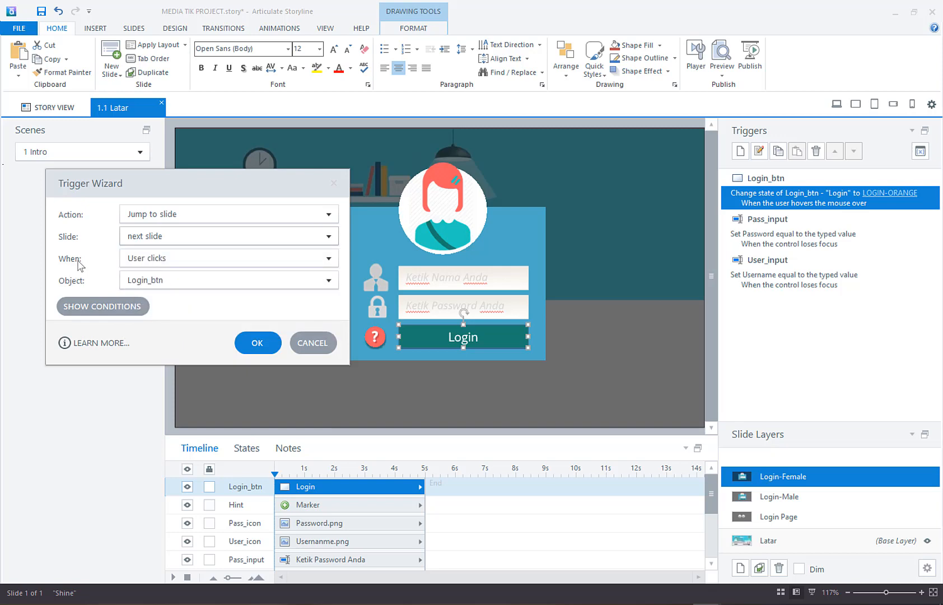
pyautogui.click(178, 241)
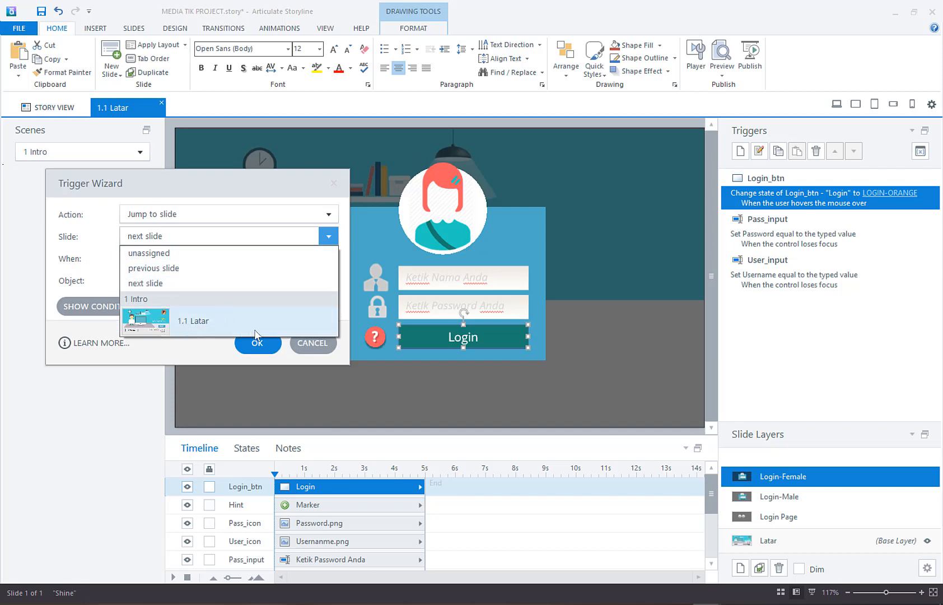
pyautogui.click(75, 265)
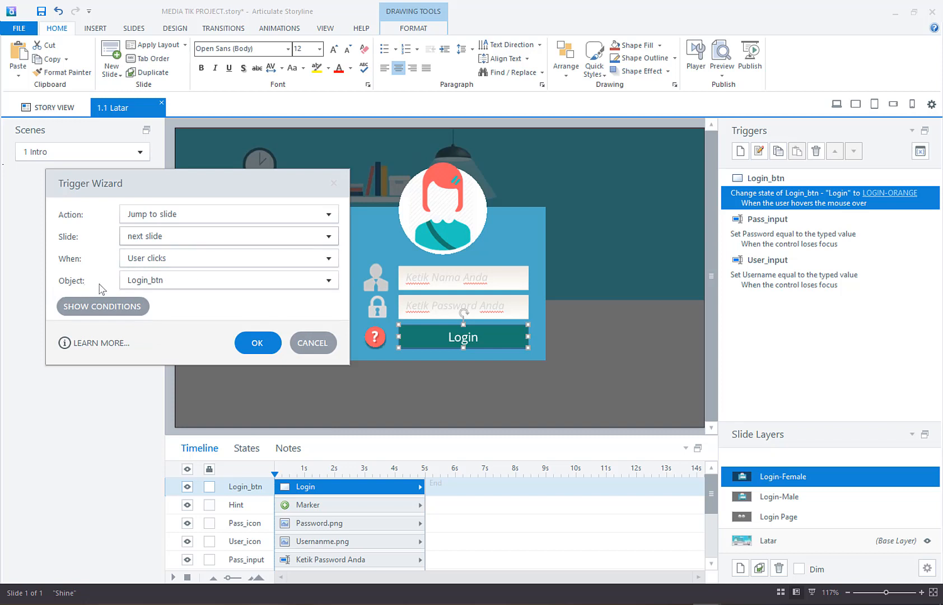
pyautogui.click(259, 343)
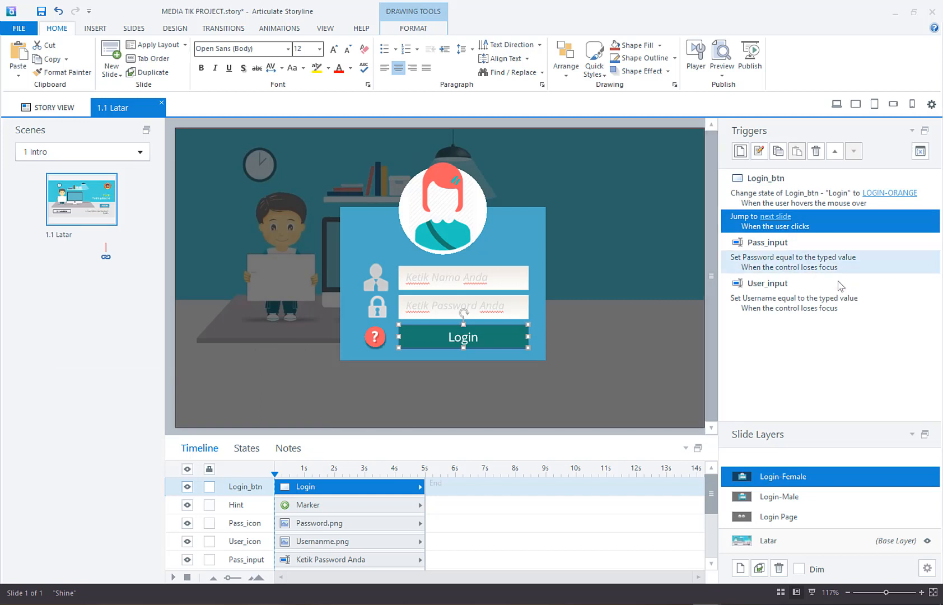
# Step: Add a trigger to the Login button on the Login-Male layer that jumps to the next slide when the user clicks Login_btn
pyautogui.click(807, 498)
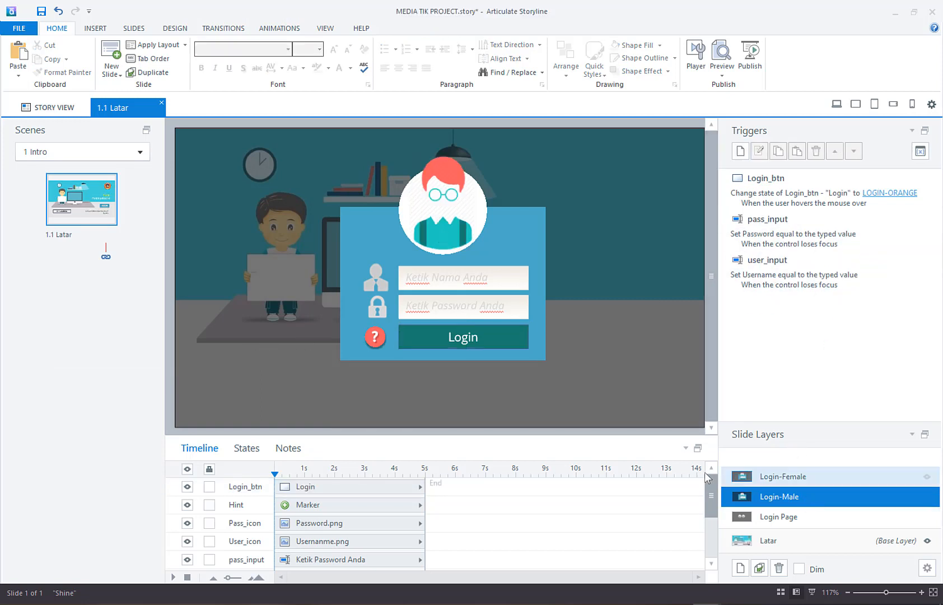
pyautogui.click(524, 346)
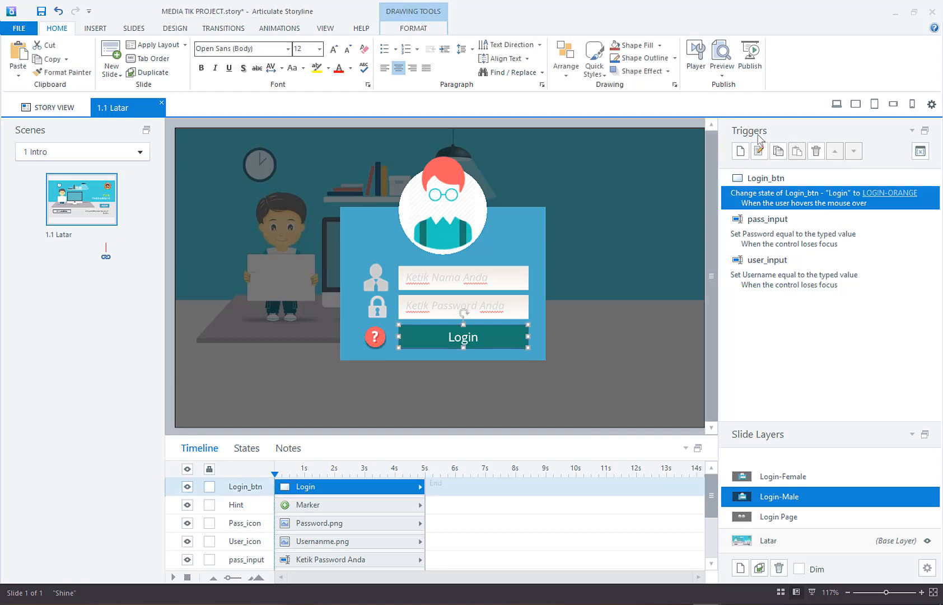
pyautogui.click(741, 151)
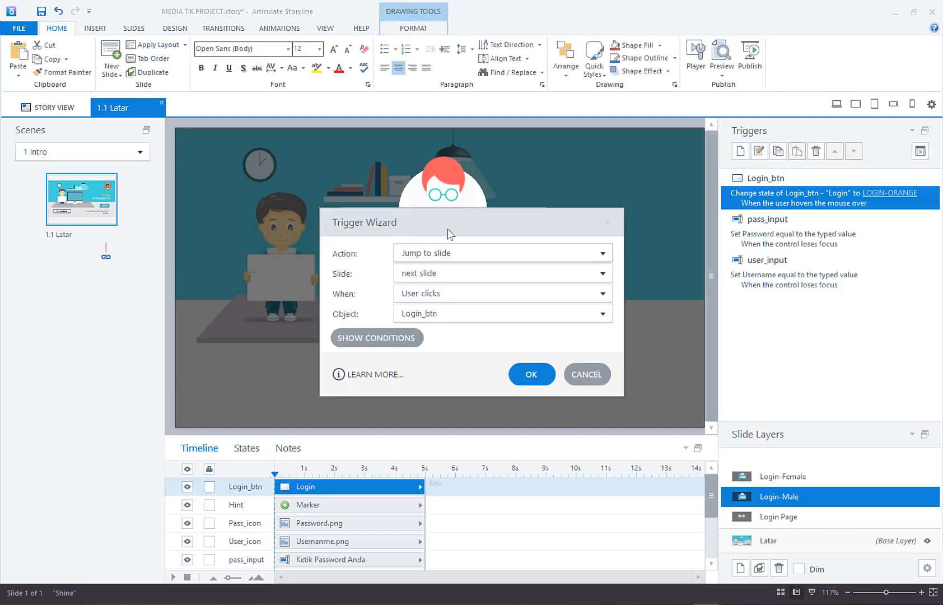
pyautogui.moveTo(451, 230); pyautogui.dragTo(158, 170)
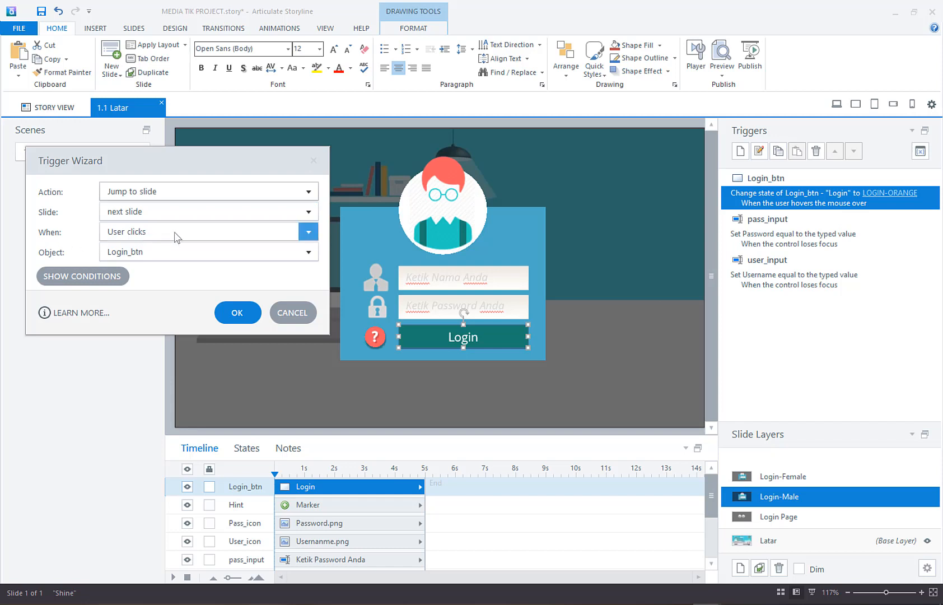
pyautogui.click(177, 253)
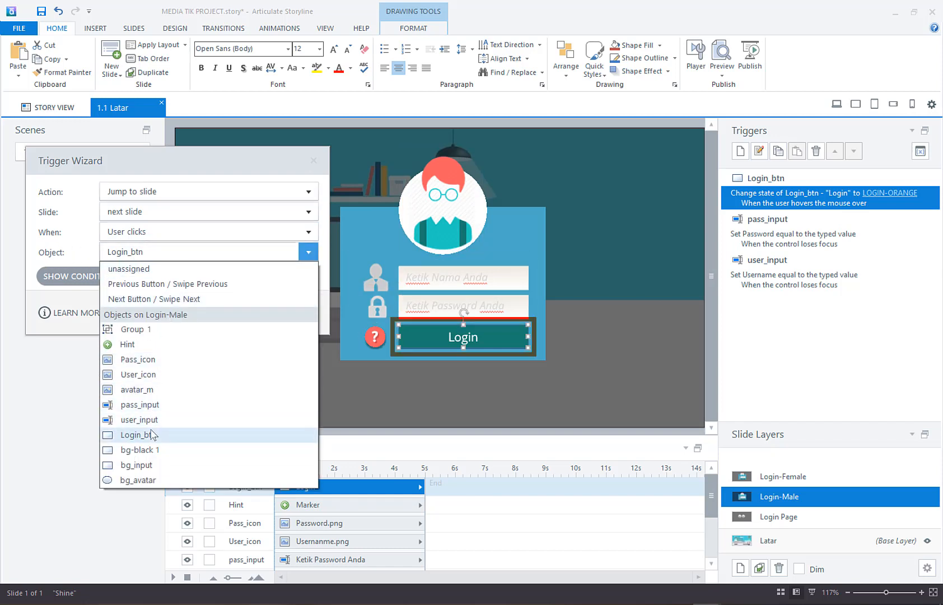
pyautogui.click(140, 435)
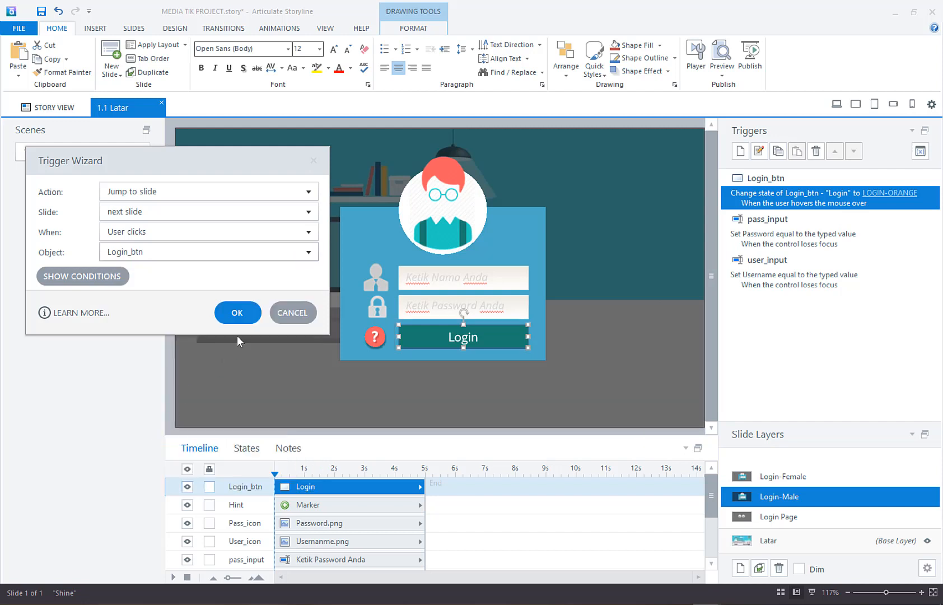
pyautogui.click(244, 315)
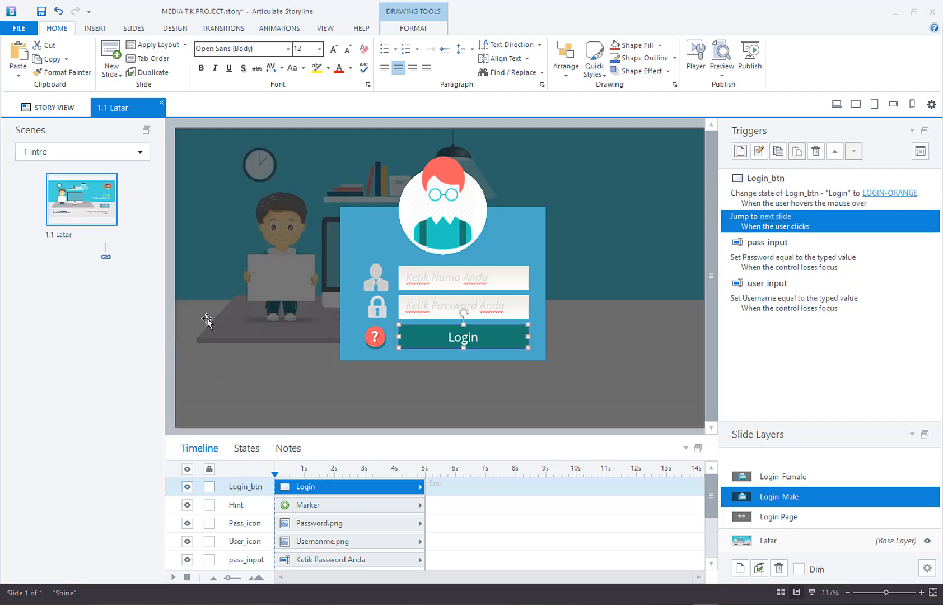
pyautogui.rightClick(65, 304)
pyautogui.moveTo(64, 312)
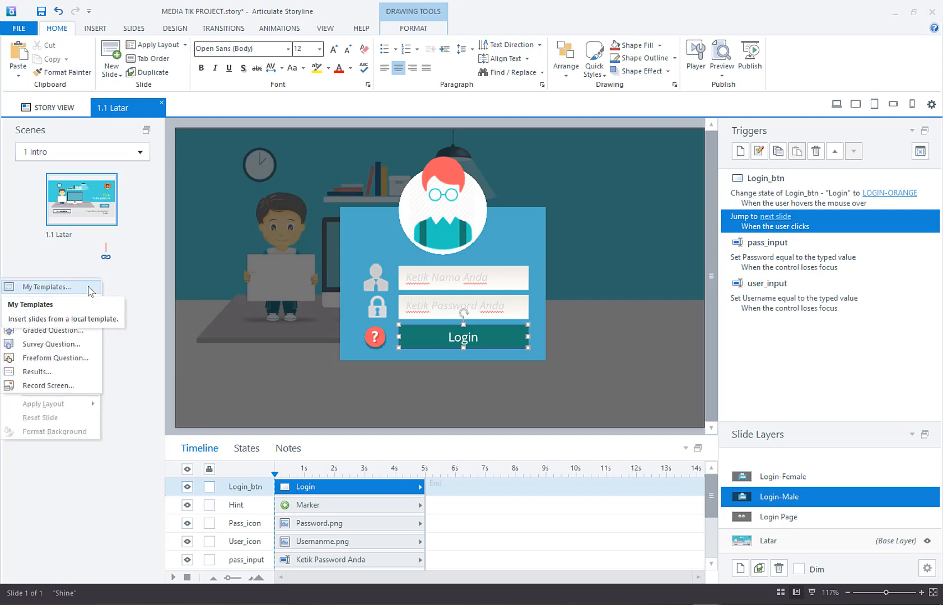
pyautogui.click(118, 291)
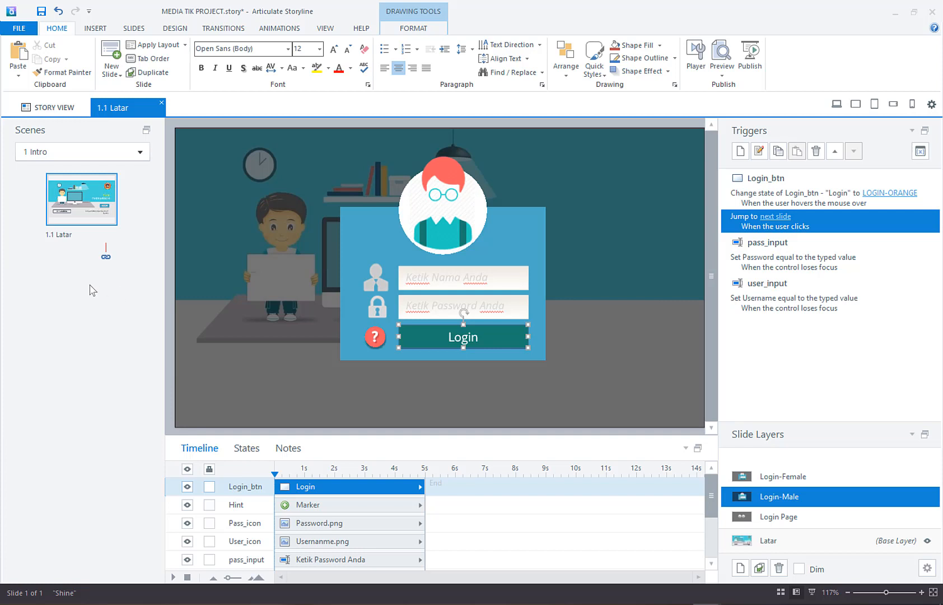
pyautogui.rightClick(91, 290)
pyautogui.click(111, 302)
# Step: Insert a new slide with the Blank layout after slide 1.1 Latar
pyautogui.rightClick(79, 293)
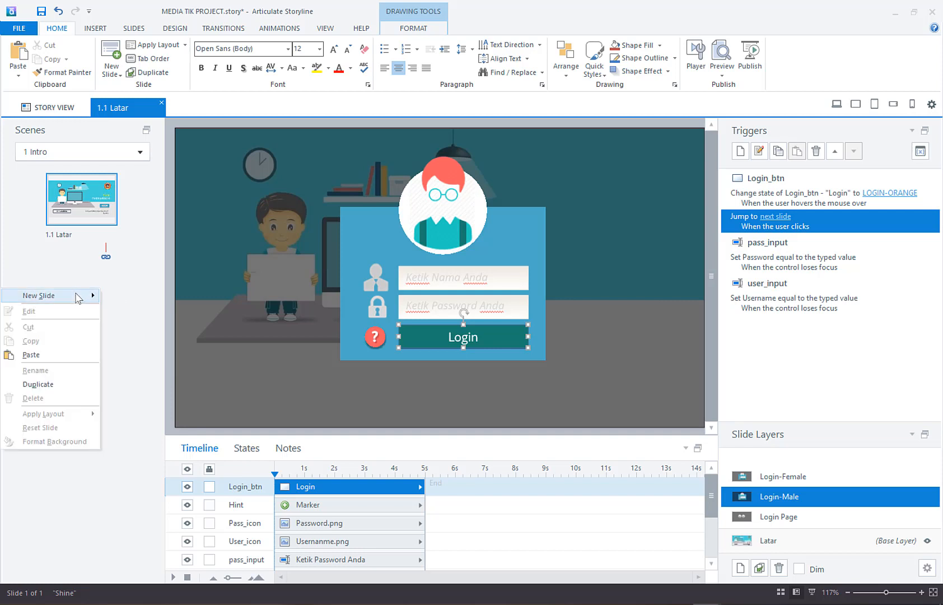
pyautogui.moveTo(76, 295)
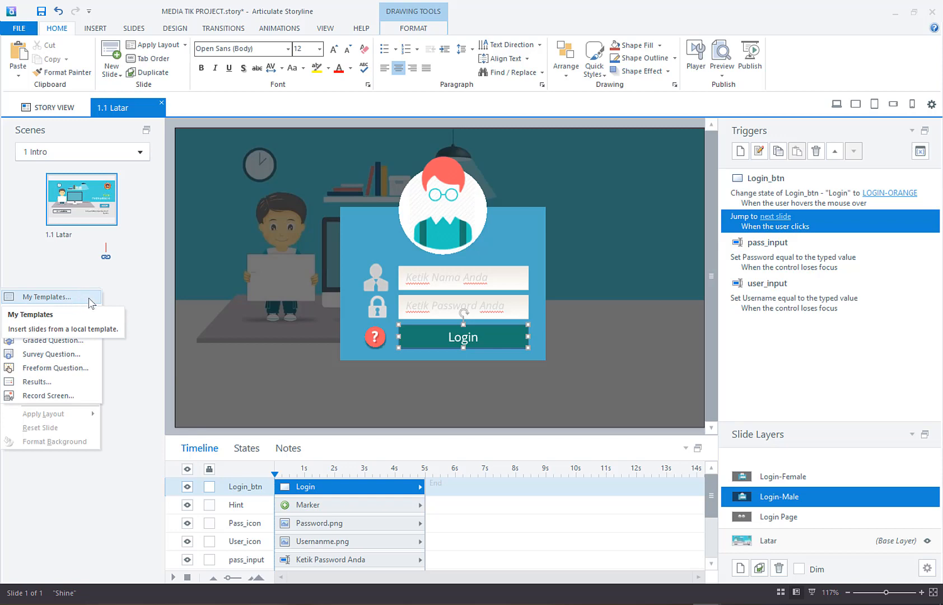
pyautogui.moveTo(100, 311)
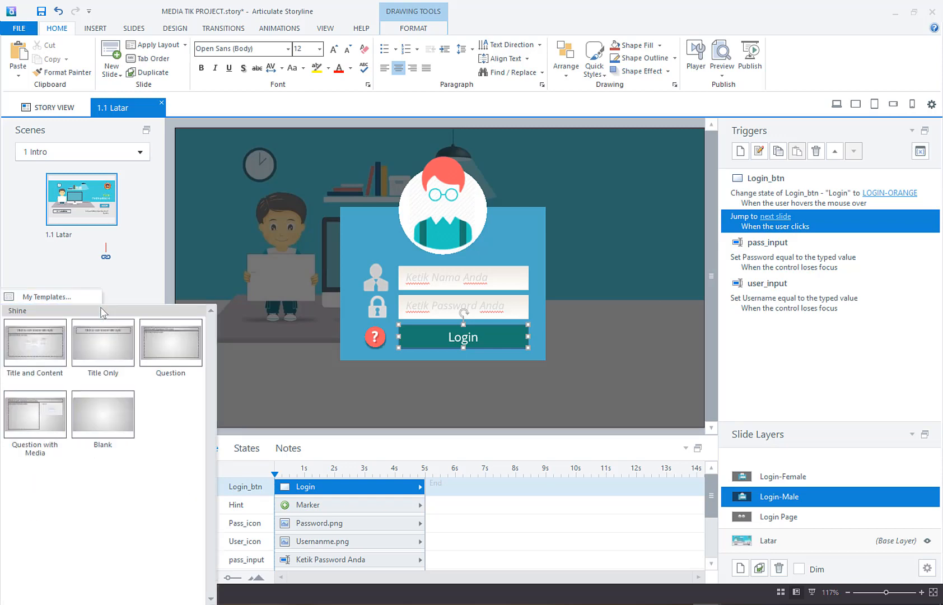
pyautogui.click(128, 407)
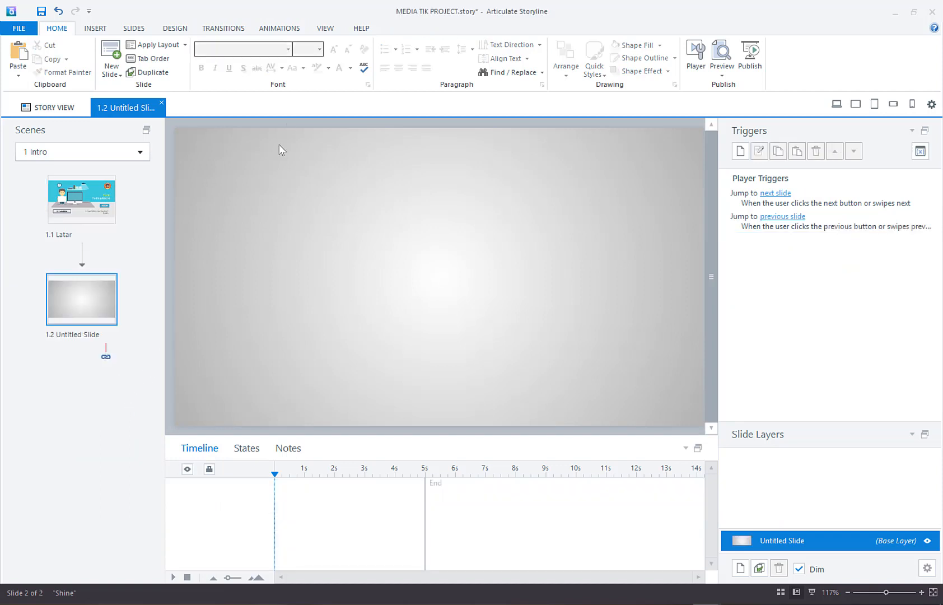
# Step: Add a text box reading "SLIDE BARU" in the upper middle of the new slide and centre its text
pyautogui.click(101, 28)
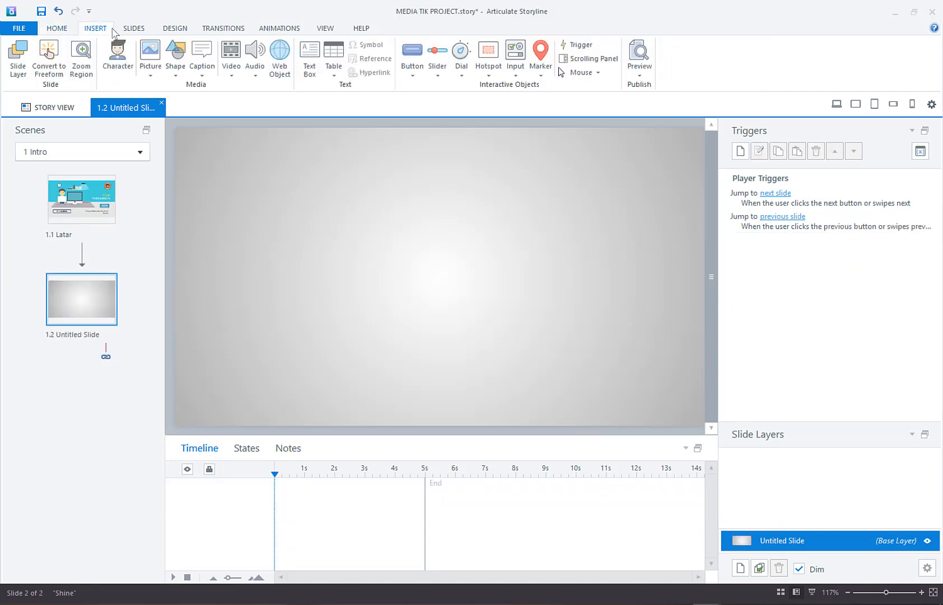
pyautogui.click(311, 61)
pyautogui.moveTo(322, 211); pyautogui.dragTo(612, 310)
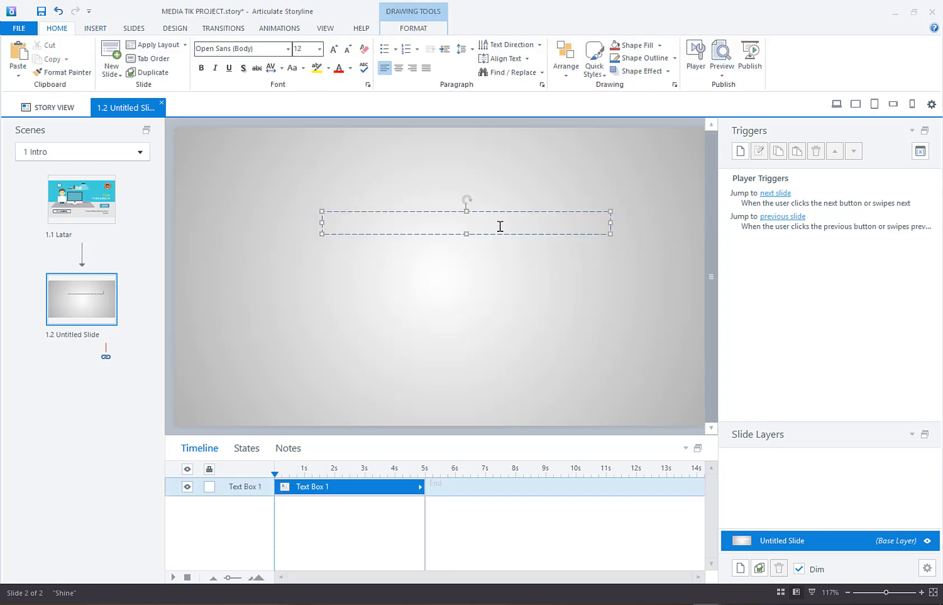
pyautogui.write('SLIDE BARU')
pyautogui.hotkey('ctrl', 'e')
pyautogui.click(413, 327)
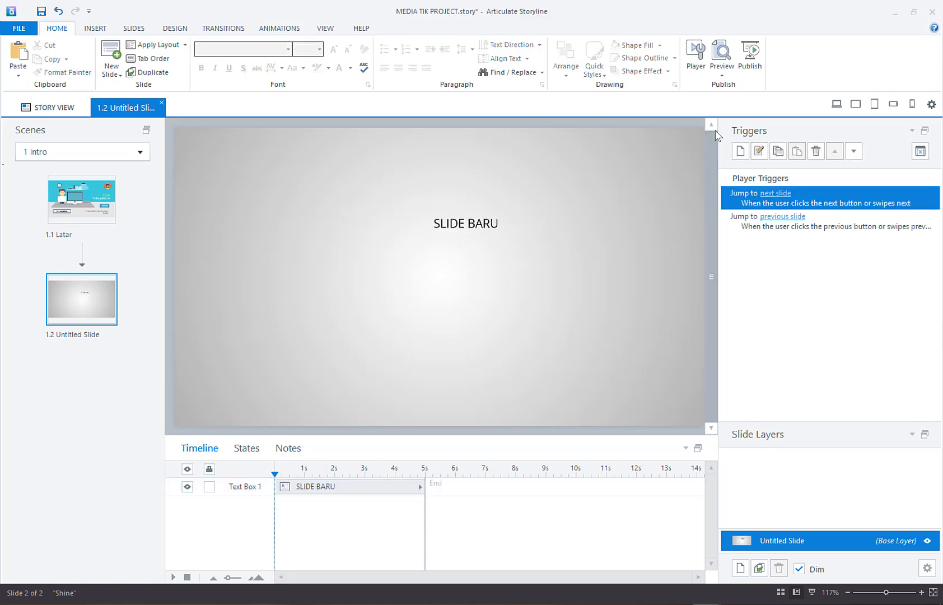
# Step: Preview this scene and go through LOGIN and the female avatar to the female login form
pyautogui.click(727, 75)
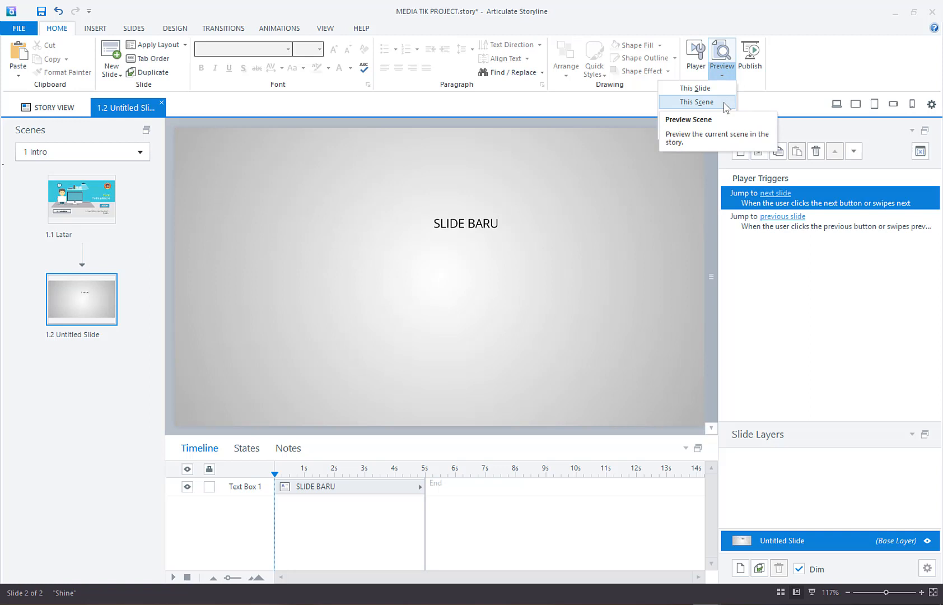
pyautogui.click(724, 104)
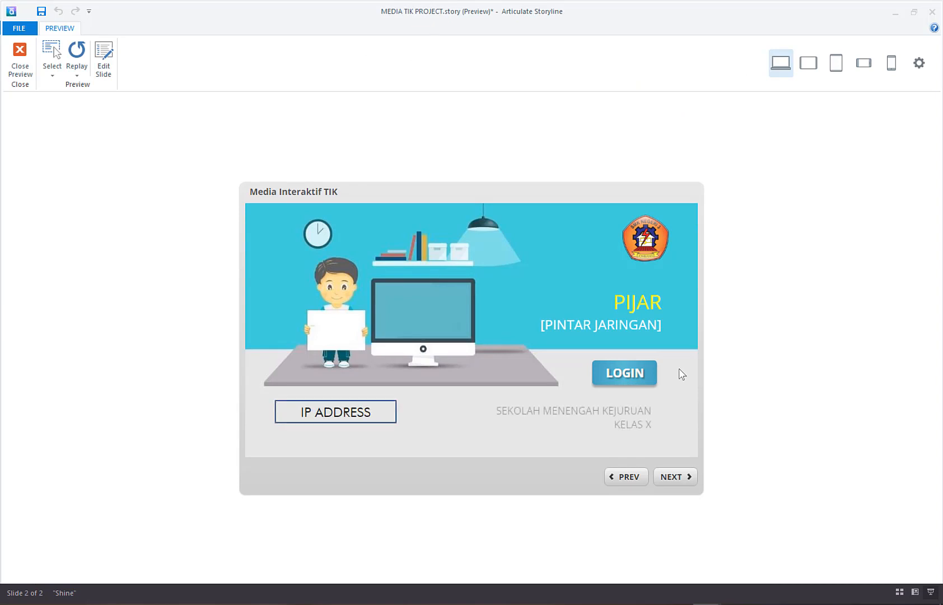
pyautogui.click(637, 381)
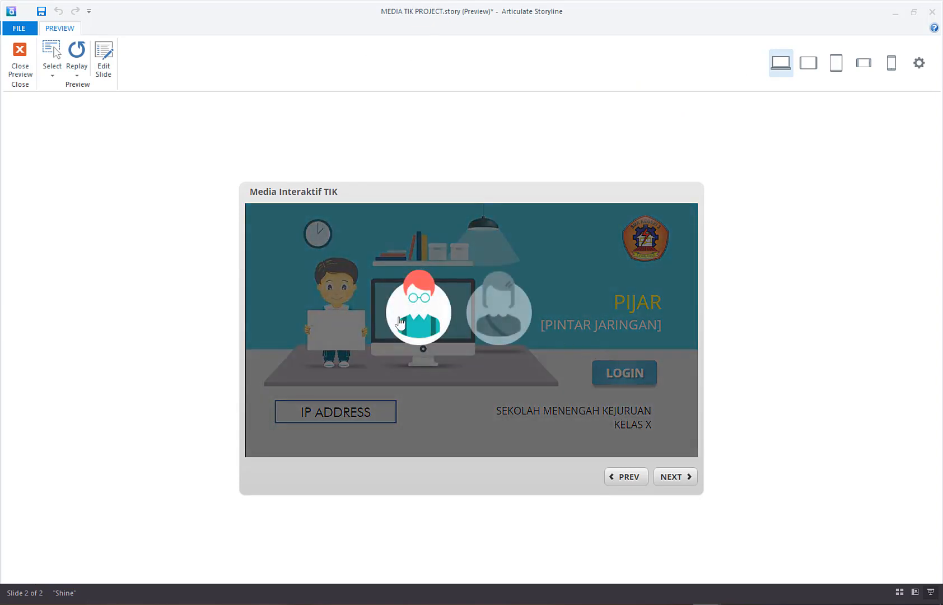
pyautogui.click(493, 308)
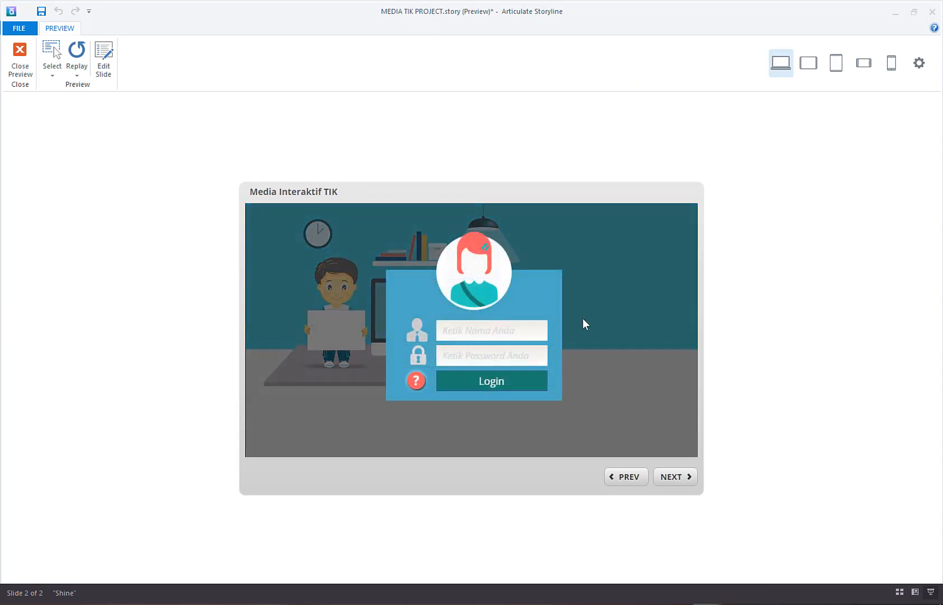
# Step: Test the female form's Login button with a user name and password entered, and close the preview
pyautogui.write('AMIROH')
pyautogui.click(471, 349)
pyautogui.write('AKUBISA')
pyautogui.click(488, 383)
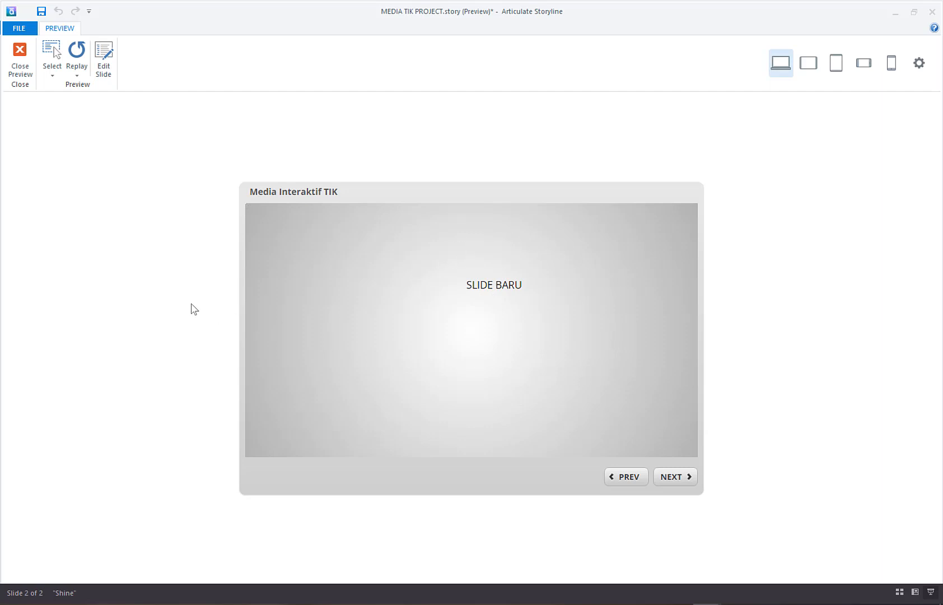
pyautogui.press('Escape')
# Step: Preview this scene again and open the female login form through LOGIN and the female avatar
pyautogui.click(724, 78)
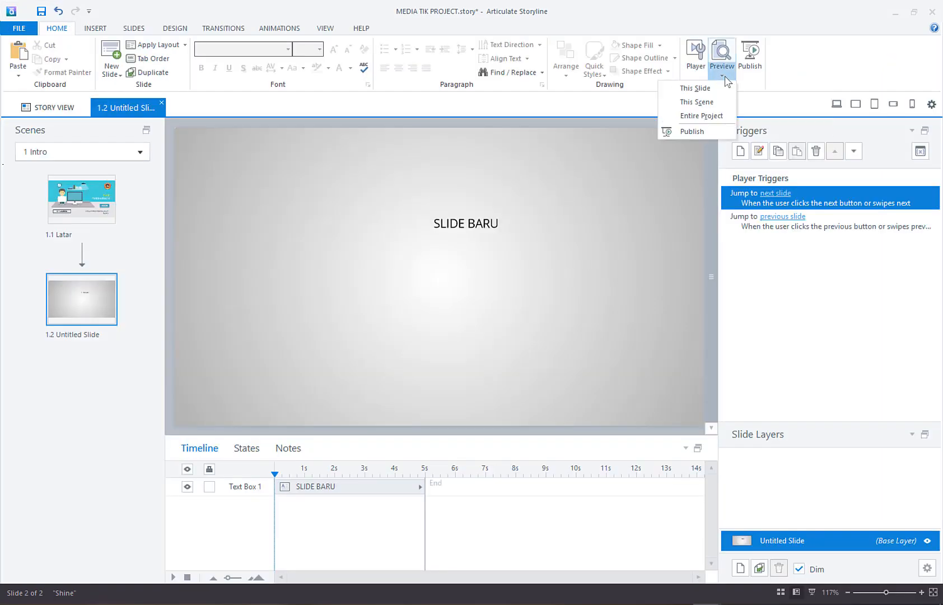
pyautogui.click(710, 103)
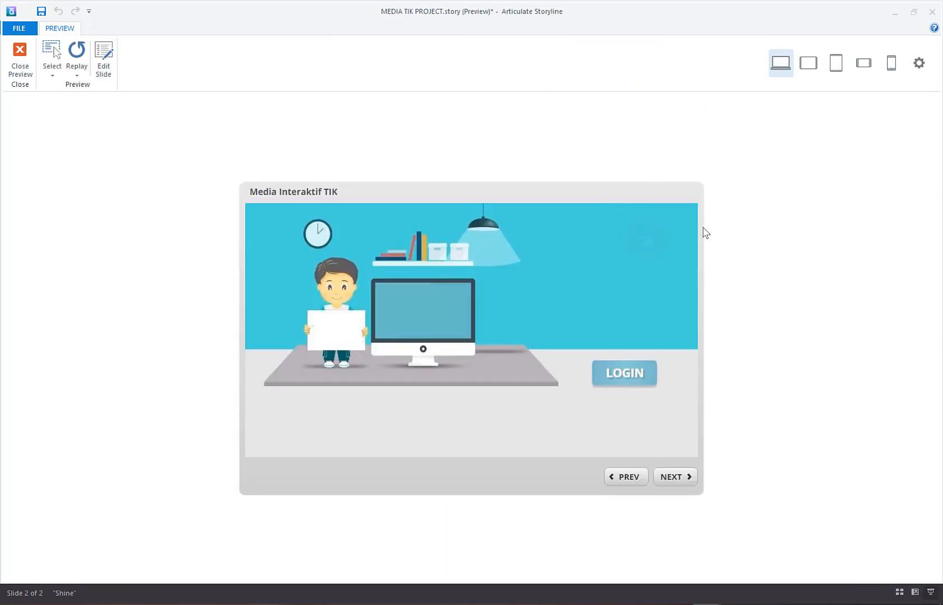
pyautogui.click(642, 376)
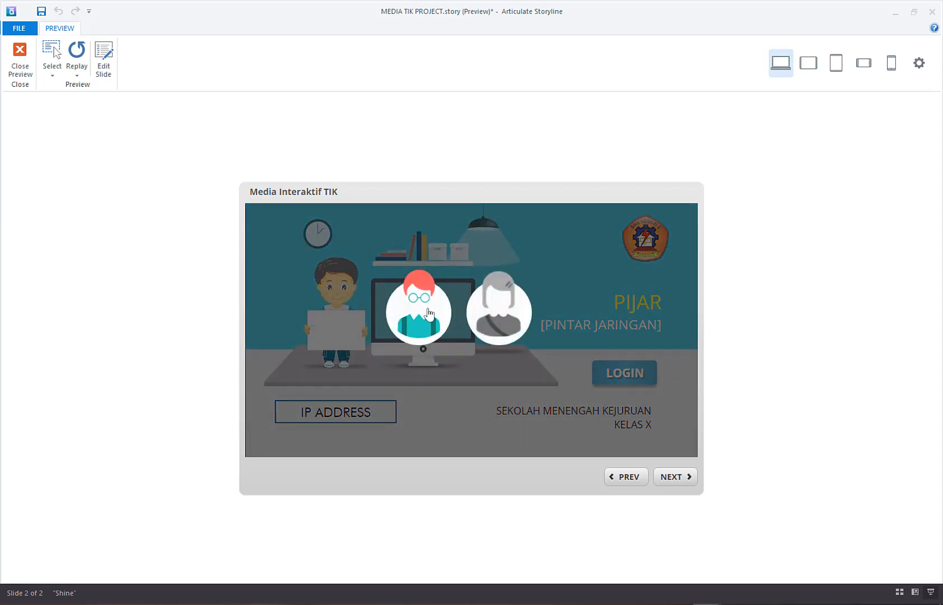
pyautogui.click(499, 313)
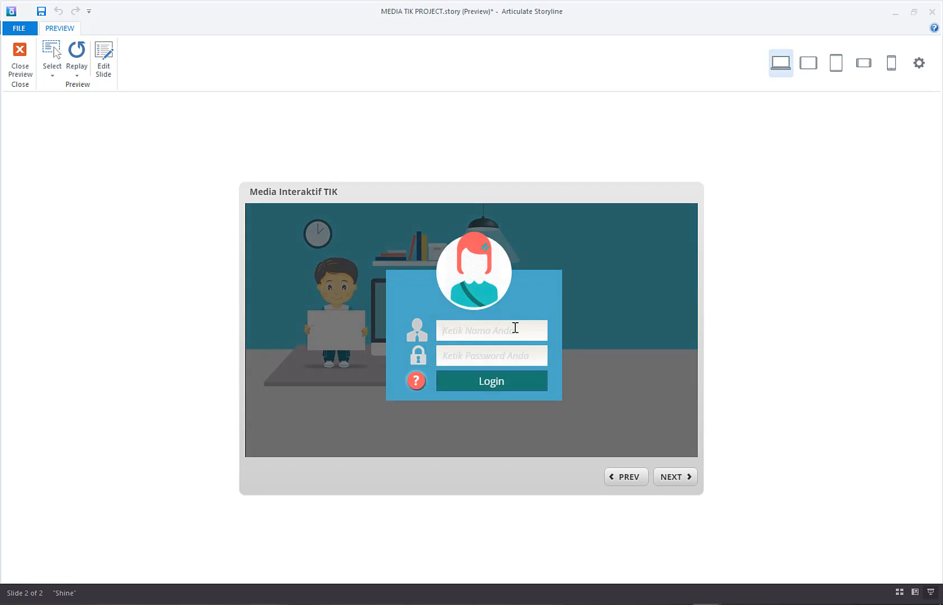
# Step: Enter a user name and a different password in the female login form, log in, and close the preview
pyautogui.write('AMIROH')
pyautogui.click(510, 358)
pyautogui.write('KAMUBISA')
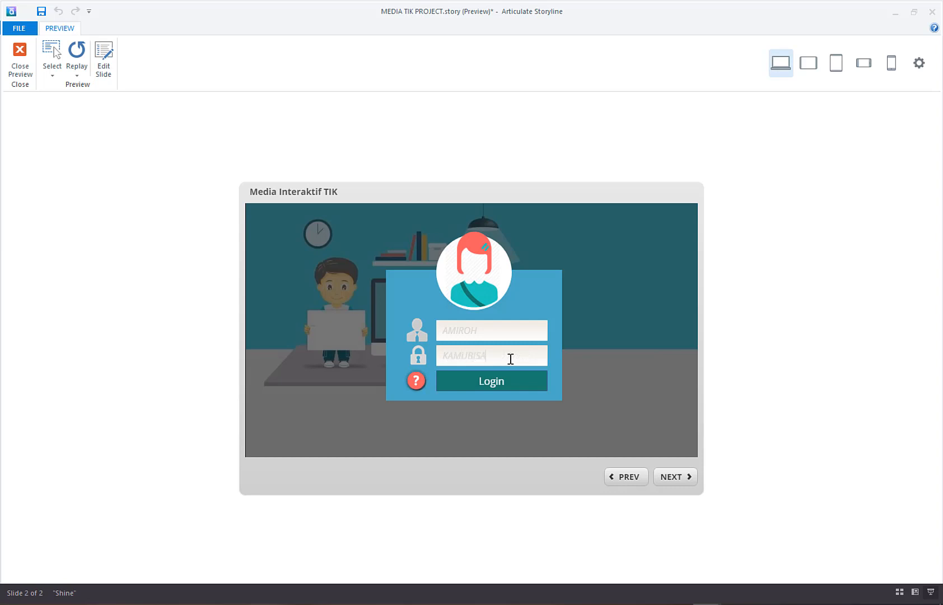
pyautogui.click(527, 385)
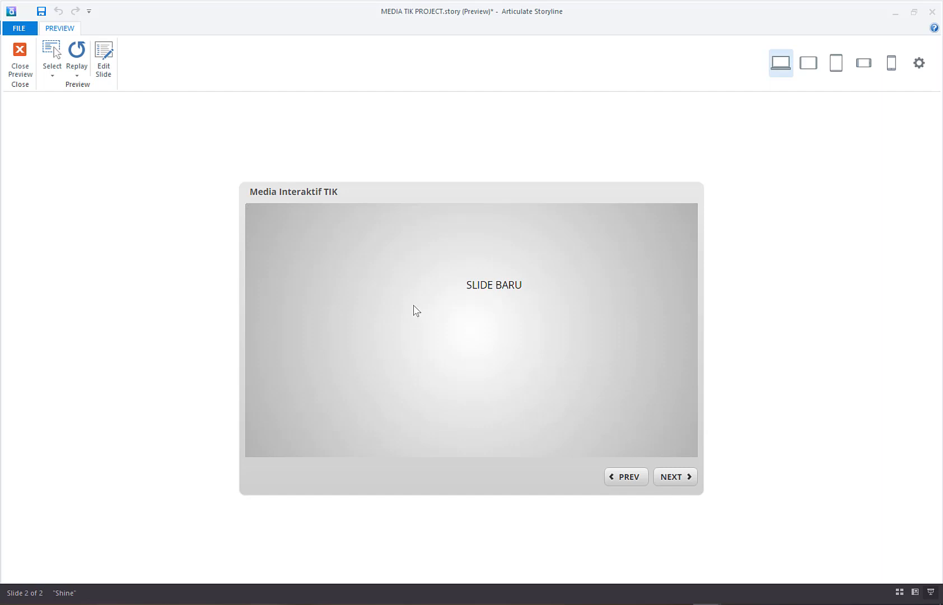
pyautogui.click(18, 62)
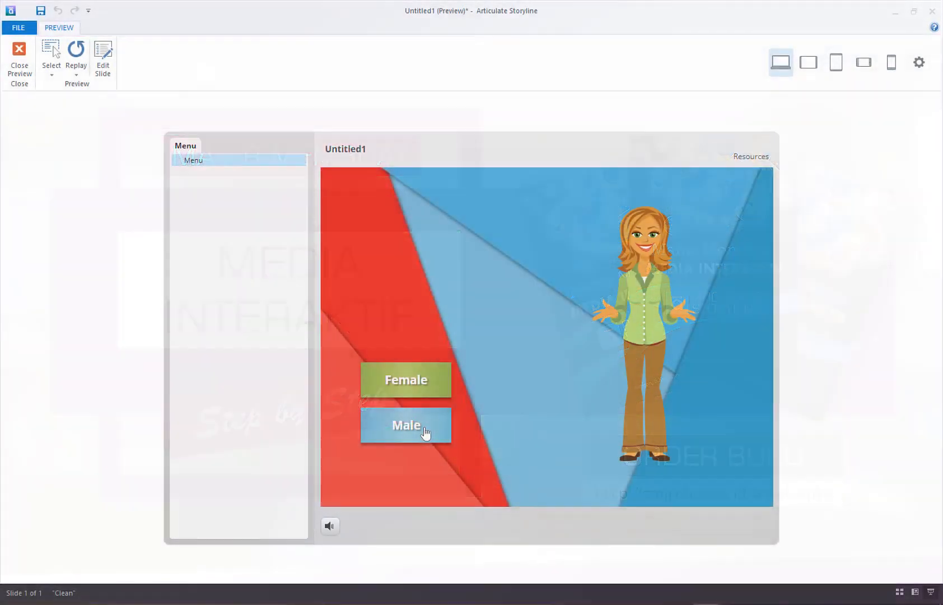
pyautogui.click(425, 432)
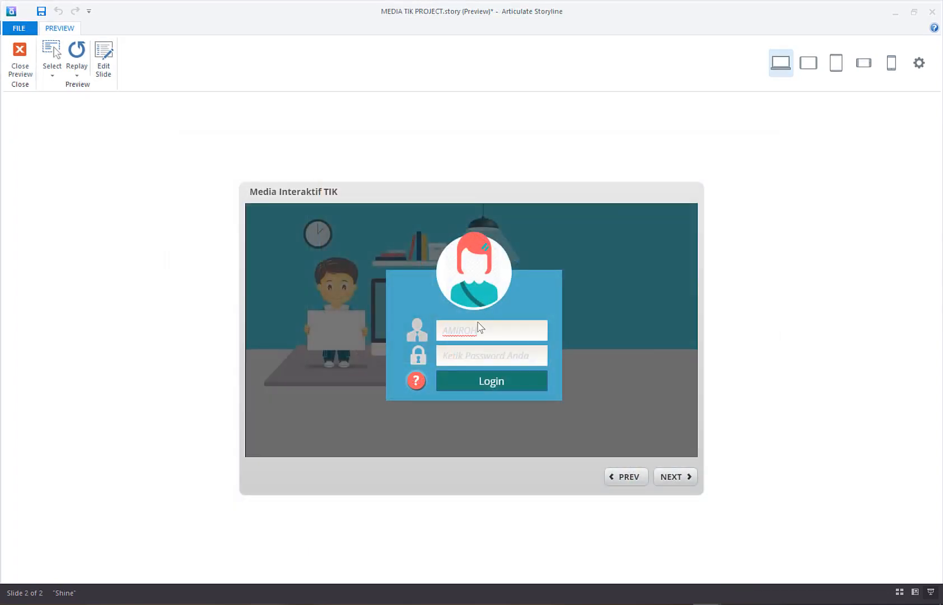
# Step: Enter the password in the previewed female login form
pyautogui.click(473, 350)
pyautogui.write('AKU')
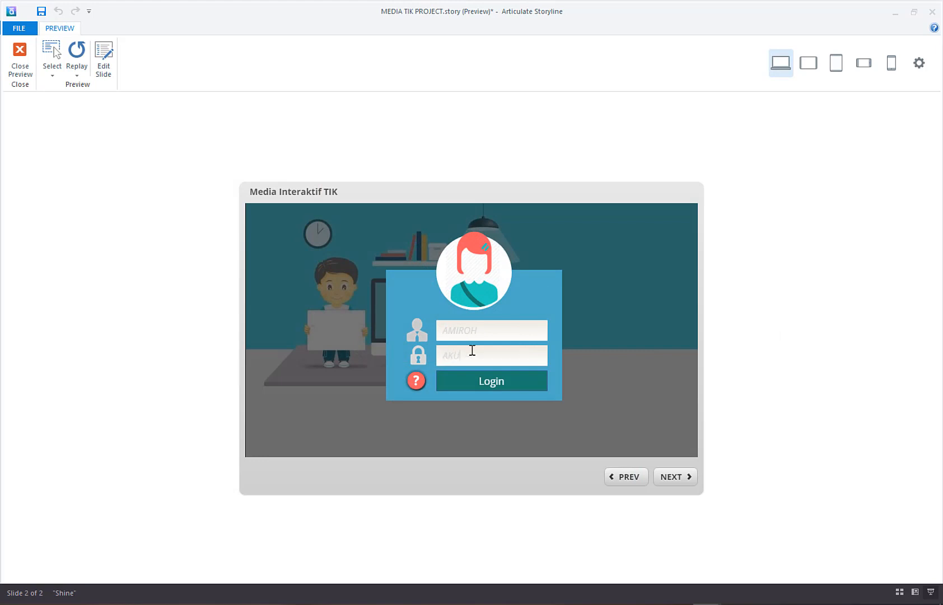